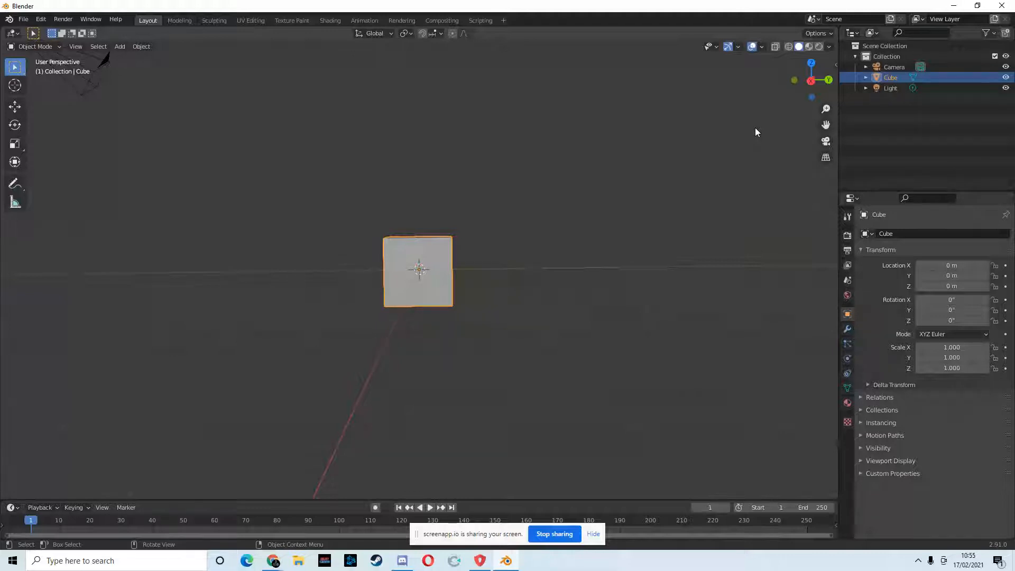
# - Delete the default light and camera from the scene, keeping the cube
pyautogui.scroll(-5, 271, 114)
pyautogui.click(317, 209)
pyautogui.press('Delete')
pyautogui.moveTo(419, 170); pyautogui.dragTo(485, 216)
pyautogui.press('Delete')
pyautogui.scroll(3, 481, 222)
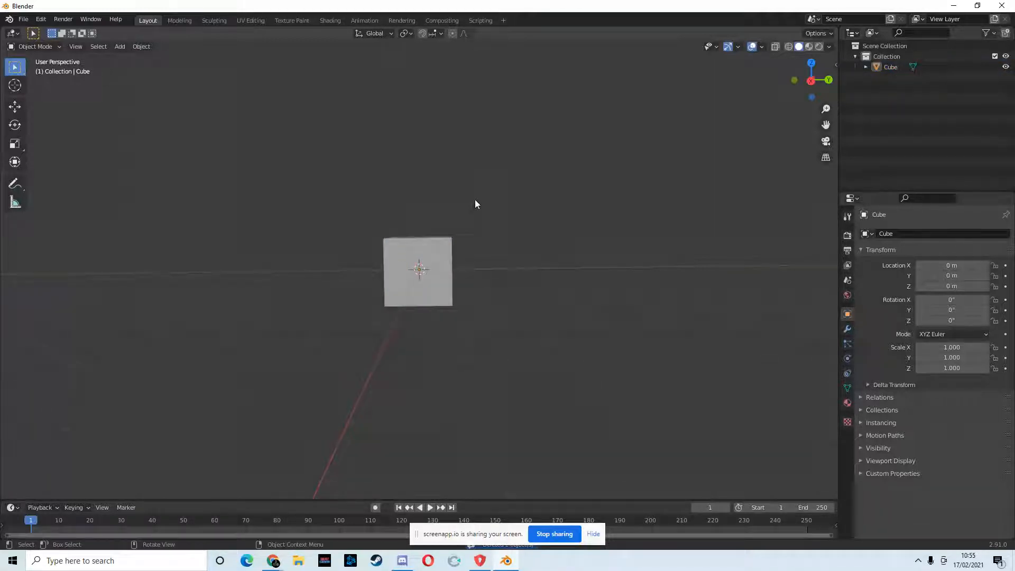
# - Add male-turnaround.jpg from the Desktop folder as a reference image aligned to the front orthographic view
pyautogui.click(811, 81)
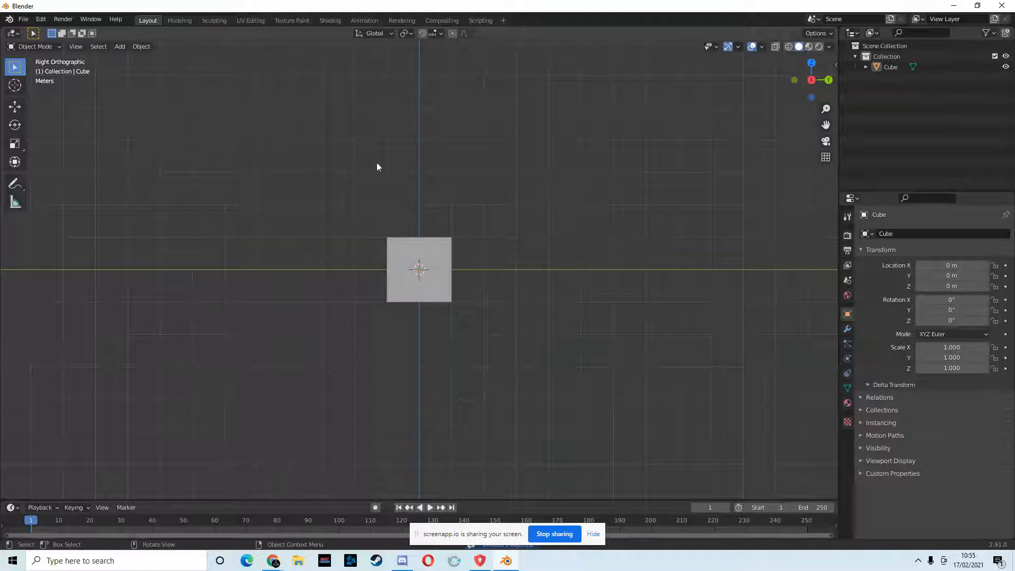
pyautogui.click(829, 80)
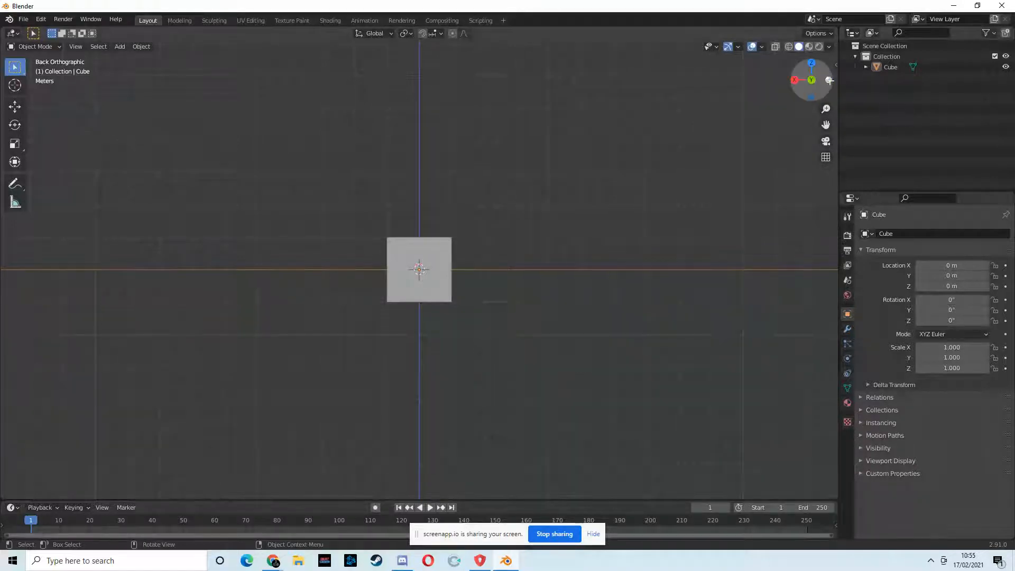
pyautogui.click(811, 80)
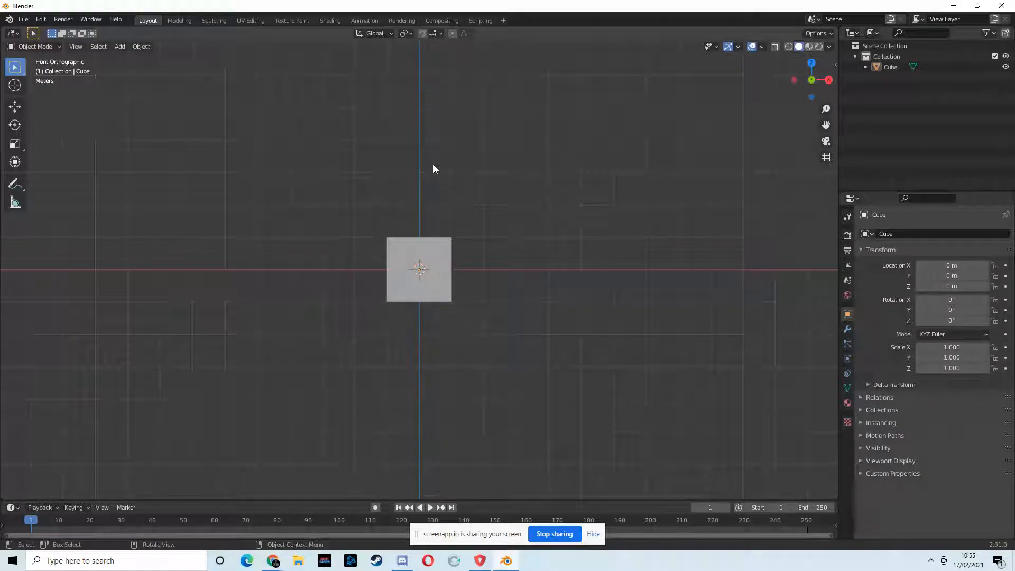
pyautogui.hotkey('shift', 'a')
pyautogui.moveTo(433, 164)
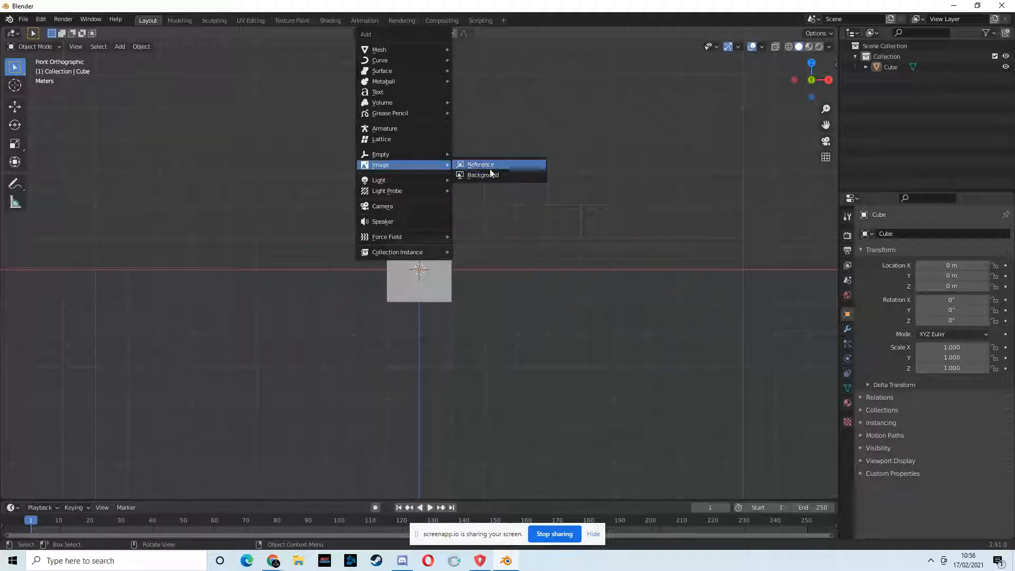
pyautogui.moveTo(373, 167)
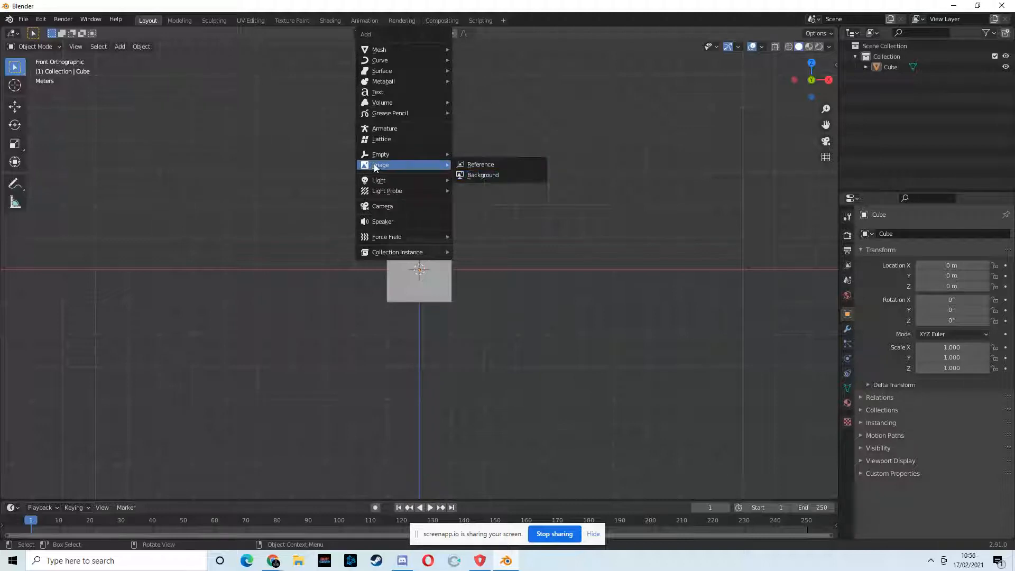
pyautogui.click(503, 165)
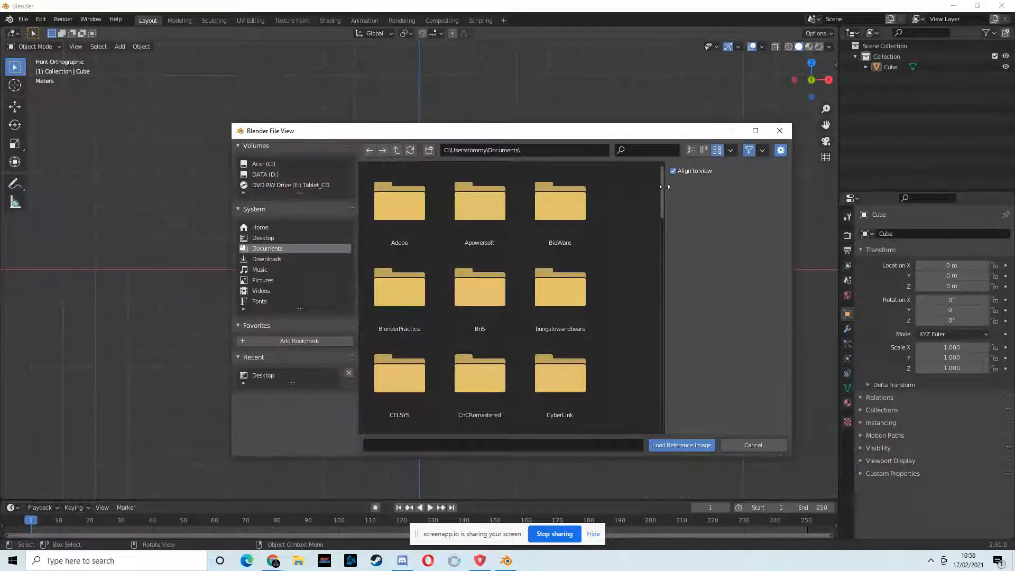
pyautogui.moveTo(663, 179); pyautogui.dragTo(649, 343)
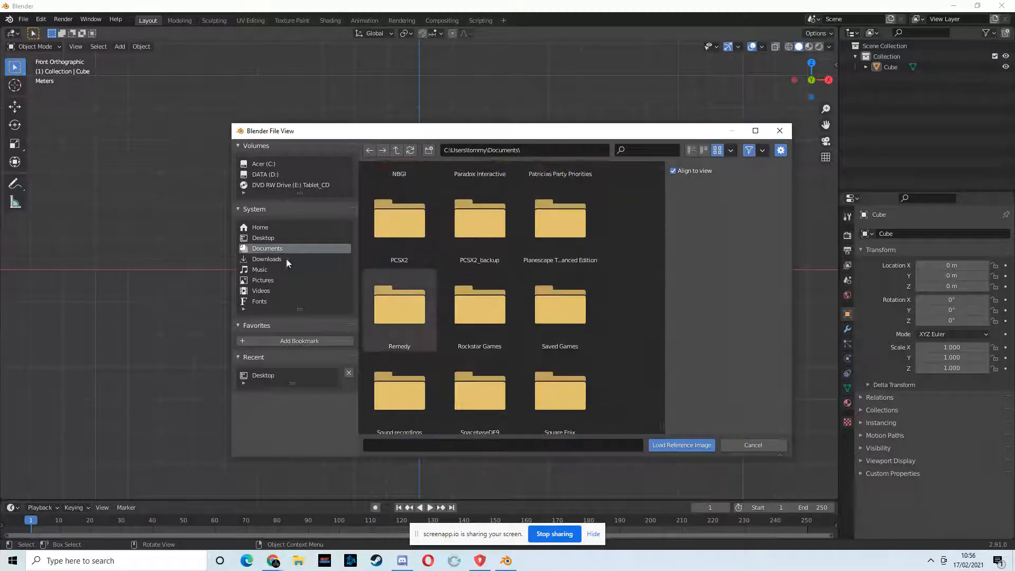
pyautogui.click(273, 242)
pyautogui.moveTo(663, 181); pyautogui.dragTo(651, 357)
pyautogui.click(480, 376)
pyautogui.click(668, 445)
pyautogui.scroll(3, 486, 235)
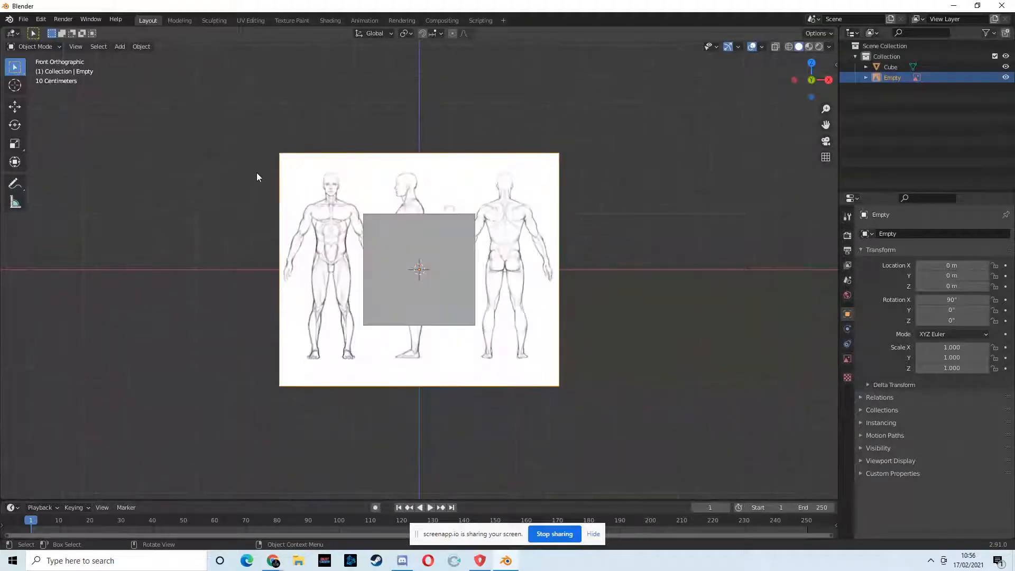
# - Hide the cube and move the reference image along X to about 1.57 m, centring the front figure on the origin
pyautogui.click(402, 255)
pyautogui.press('h')
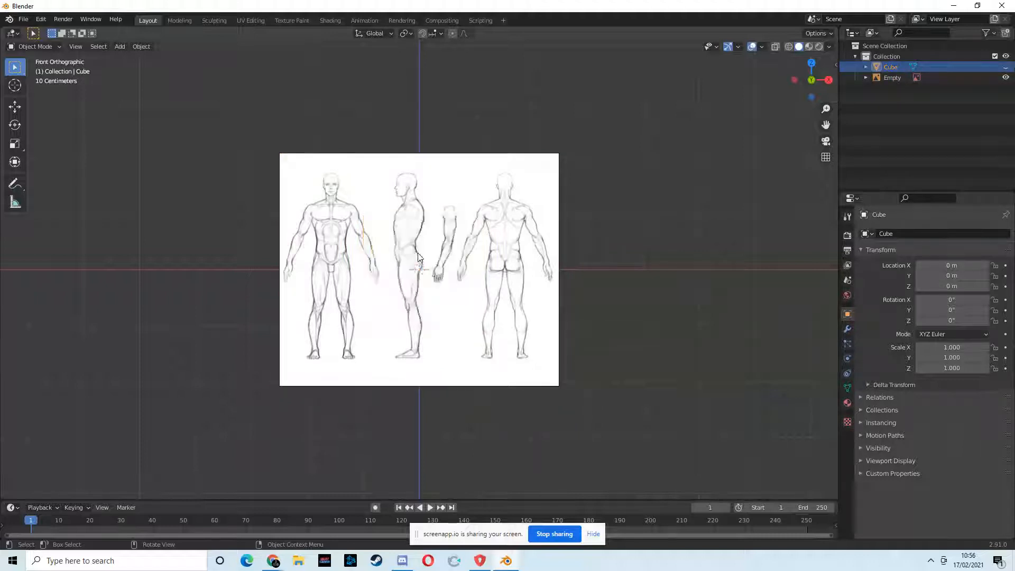
pyautogui.click(411, 231)
pyautogui.click(14, 106)
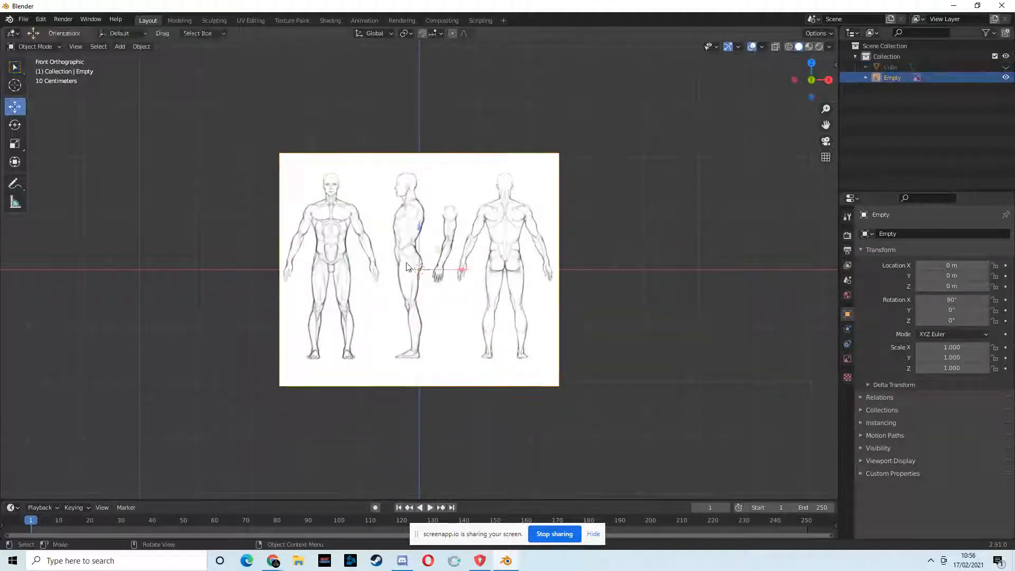
pyautogui.moveTo(464, 271); pyautogui.dragTo(580, 270)
pyautogui.scroll(5, 499, 276)
pyautogui.scroll(-3, 506, 278)
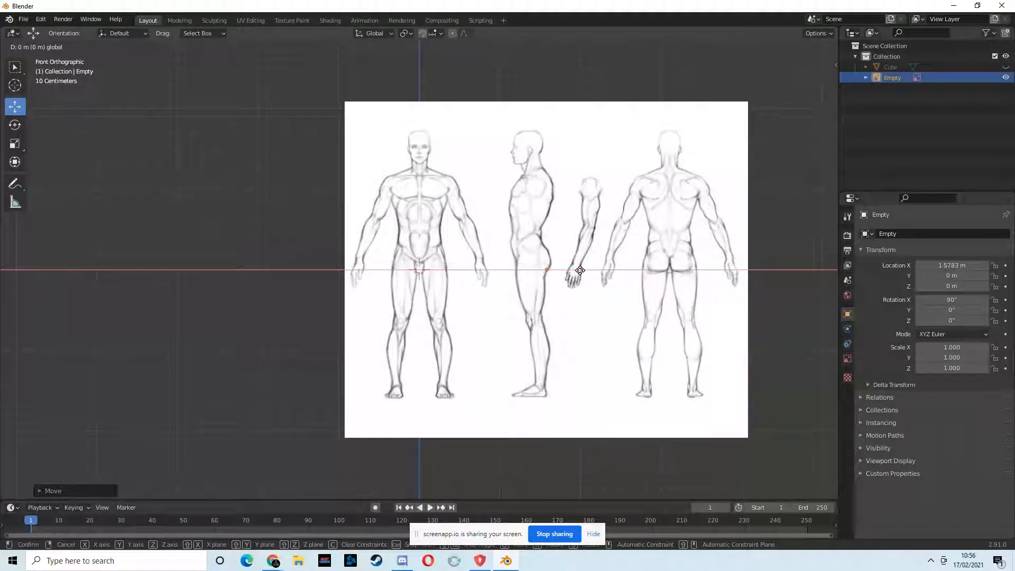
pyautogui.rightClick(580, 271)
# - Push the front reference image back along Y to about 4.16 m, behind the origin
pyautogui.scroll(-2, 582, 273)
pyautogui.moveTo(582, 272); pyautogui.dragTo(489, 335, button='middle')
pyautogui.moveTo(496, 330); pyautogui.dragTo(772, 274)
pyautogui.moveTo(469, 295); pyautogui.dragTo(379, 149, button='middle')
pyautogui.moveTo(556, 167); pyautogui.dragTo(697, 127, button='middle')
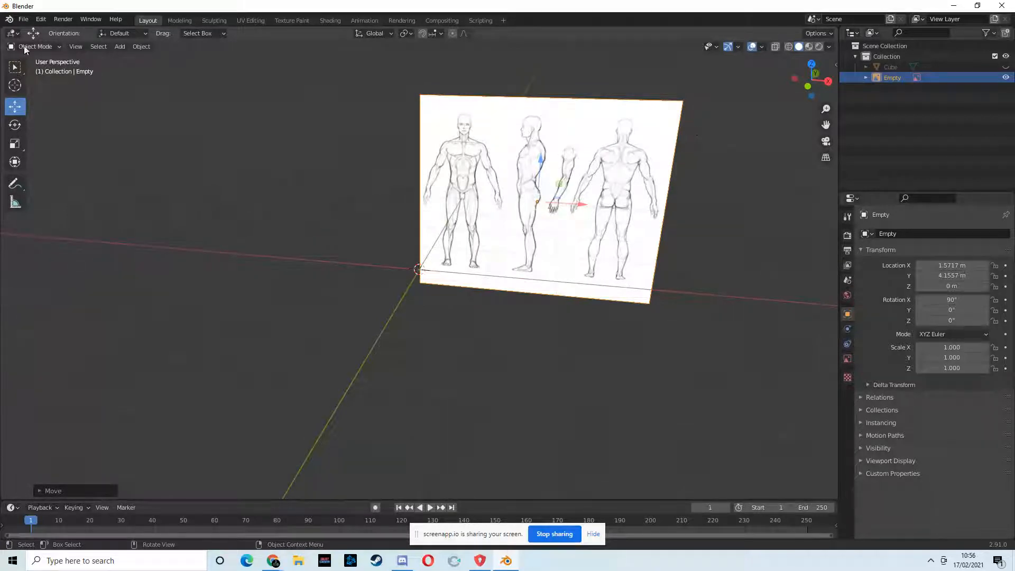
# - Add male-turnaround.jpg as a second reference image aligned to the left orthographic view
pyautogui.click(828, 80)
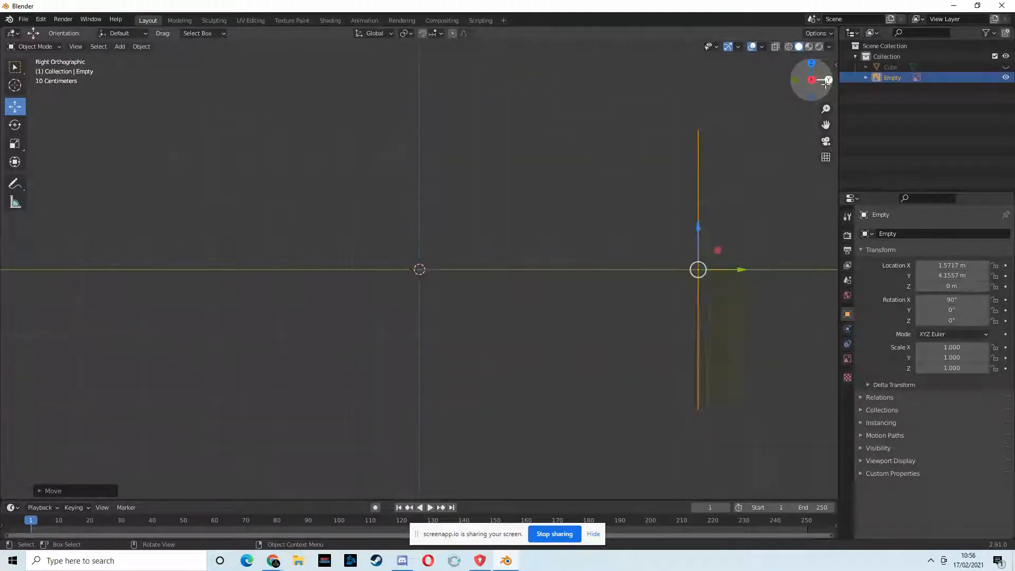
pyautogui.click(811, 80)
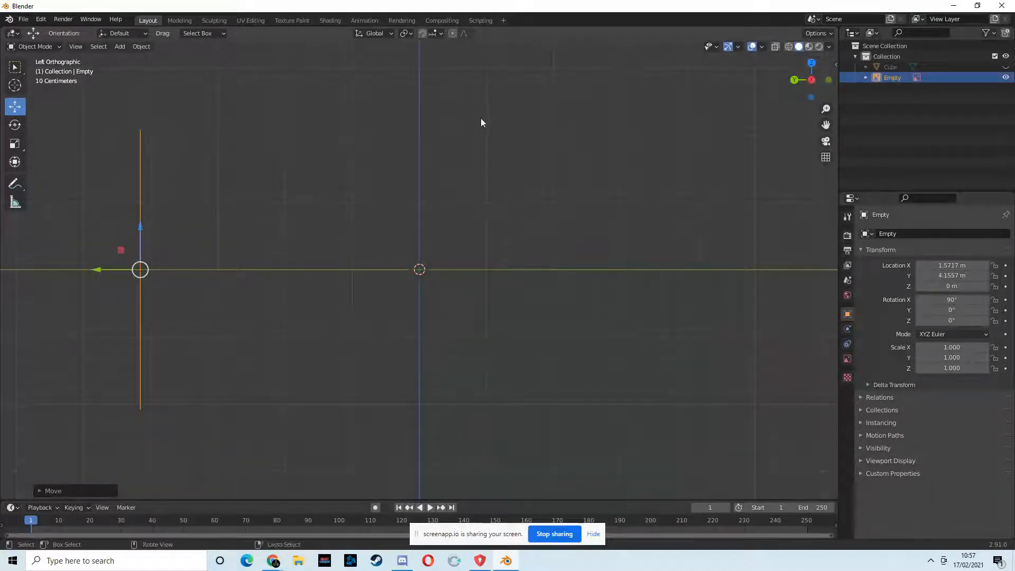
pyautogui.hotkey('ctrl', 'a')
pyautogui.click(585, 177)
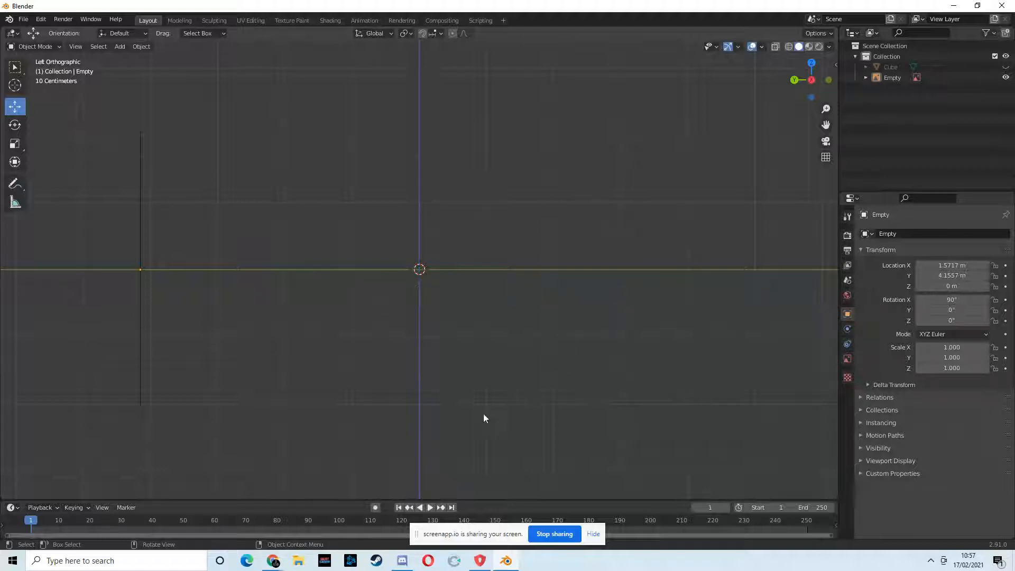
pyautogui.hotkey('shift', 'a')
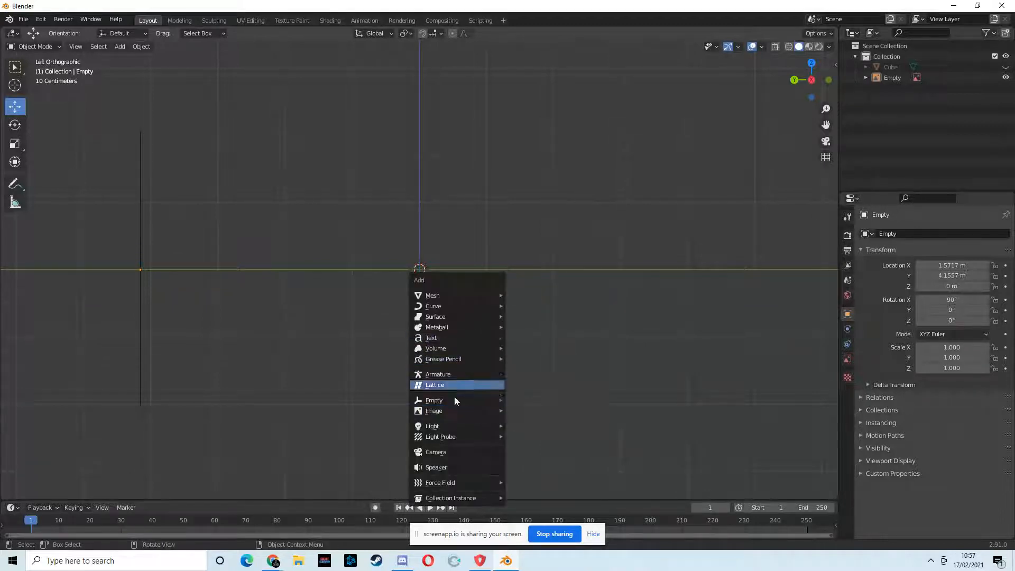
pyautogui.moveTo(451, 407)
pyautogui.click(545, 411)
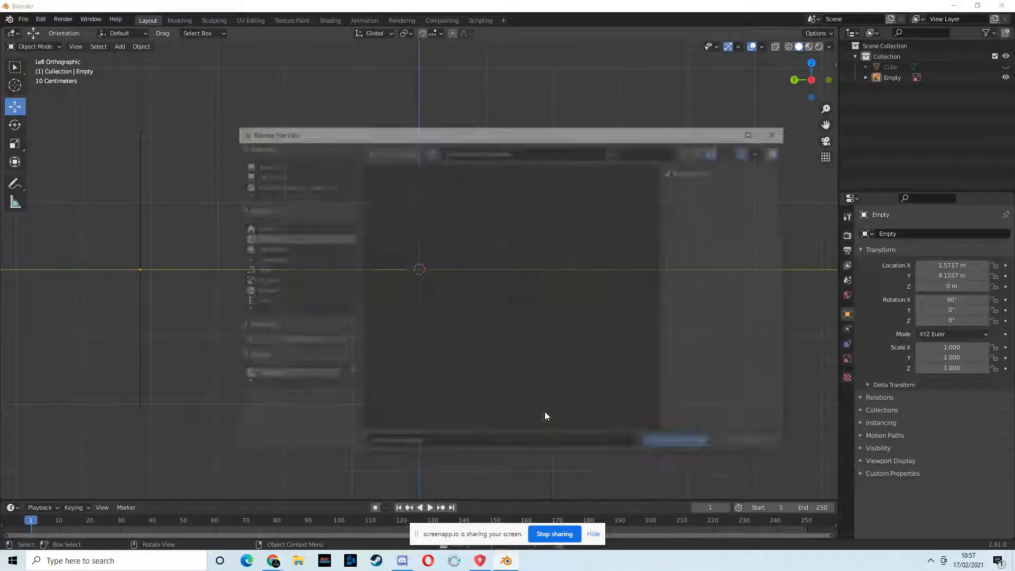
pyautogui.scroll(-5, 545, 402)
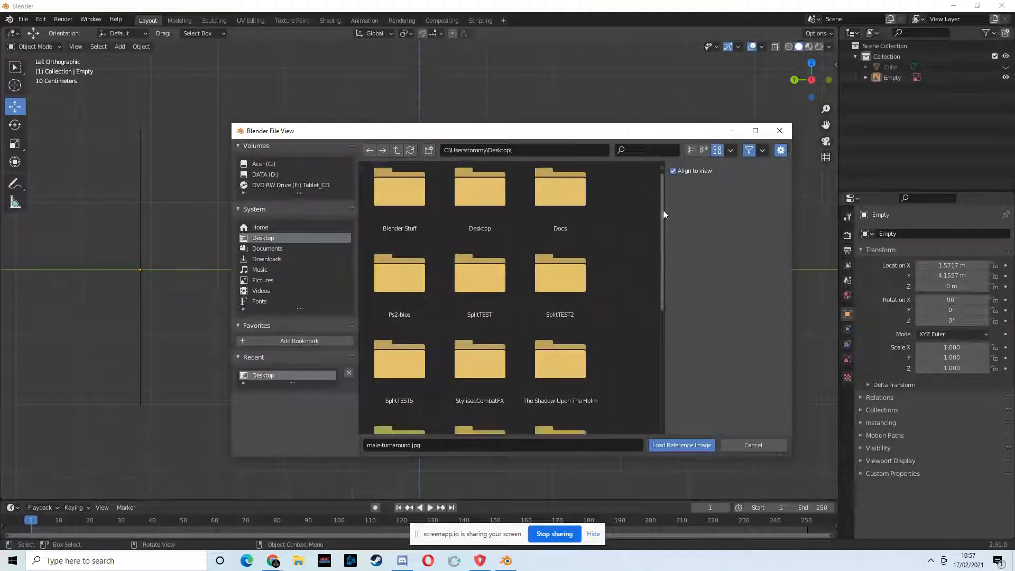
pyautogui.click(682, 445)
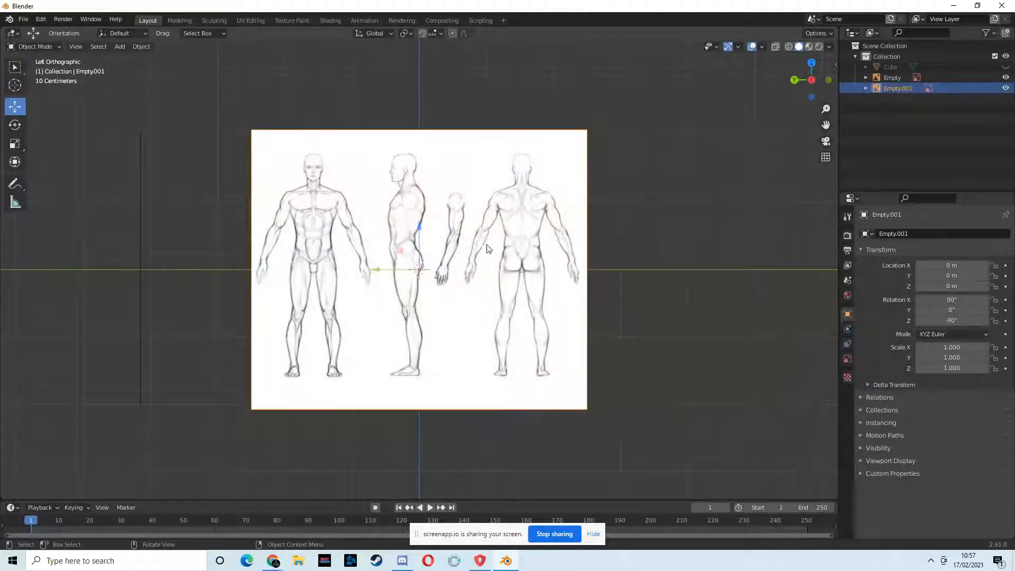
# - Move the second reference image to about -0.2 m in Y, centring the side figure, and shift it away from the origin along X
pyautogui.moveTo(378, 271); pyautogui.dragTo(393, 273)
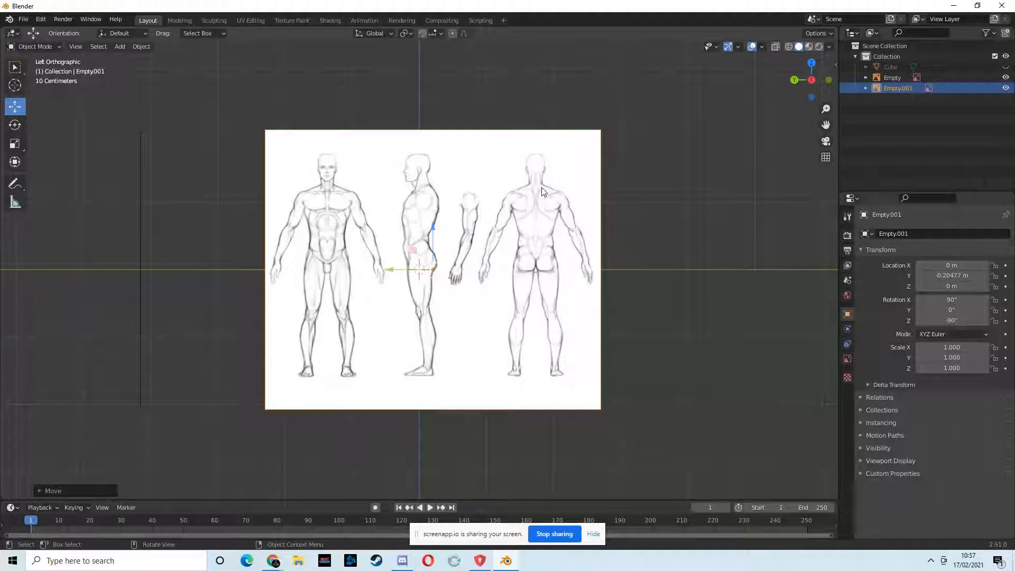
pyautogui.moveTo(543, 192); pyautogui.dragTo(464, 261, button='middle')
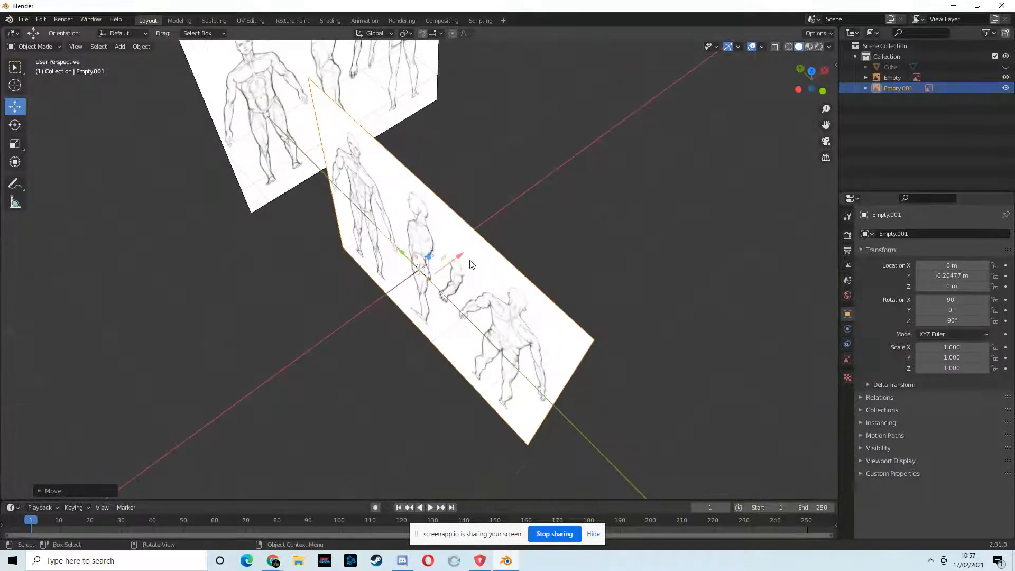
pyautogui.press('g')
pyautogui.moveTo(601, 152); pyautogui.dragTo(612, 144)
pyautogui.moveTo(490, 268); pyautogui.dragTo(378, 216, button='middle')
# - Unhide the cube and put it into Edit Mode
pyautogui.hotkey('alt', 'h')
pyautogui.click(415, 244)
pyautogui.click(40, 48)
pyautogui.click(46, 69)
# - Show the cube in front orthographic view with solid shading and X-ray enabled so the reference shows through
pyautogui.click(810, 81)
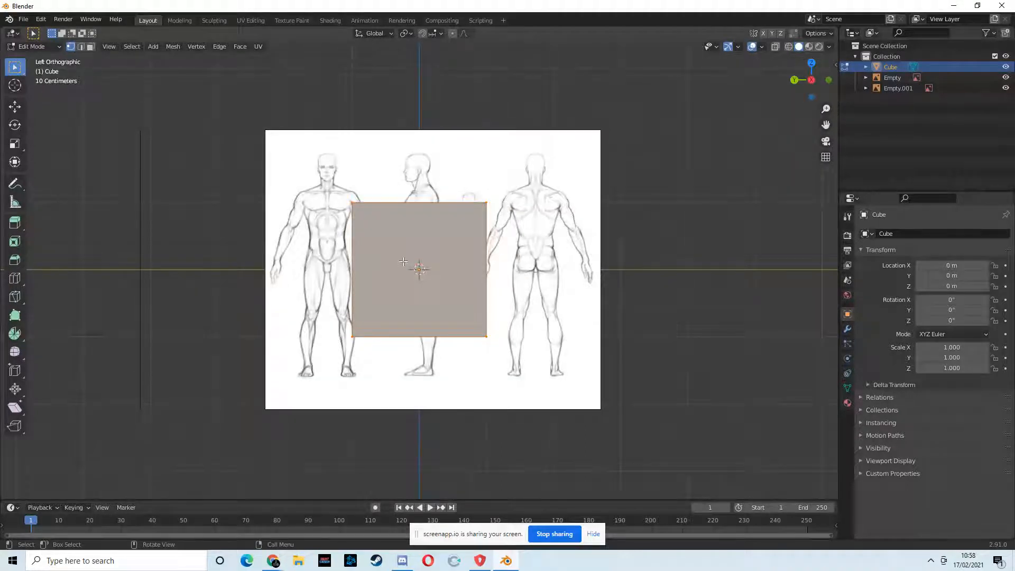
pyautogui.click(795, 80)
pyautogui.click(812, 80)
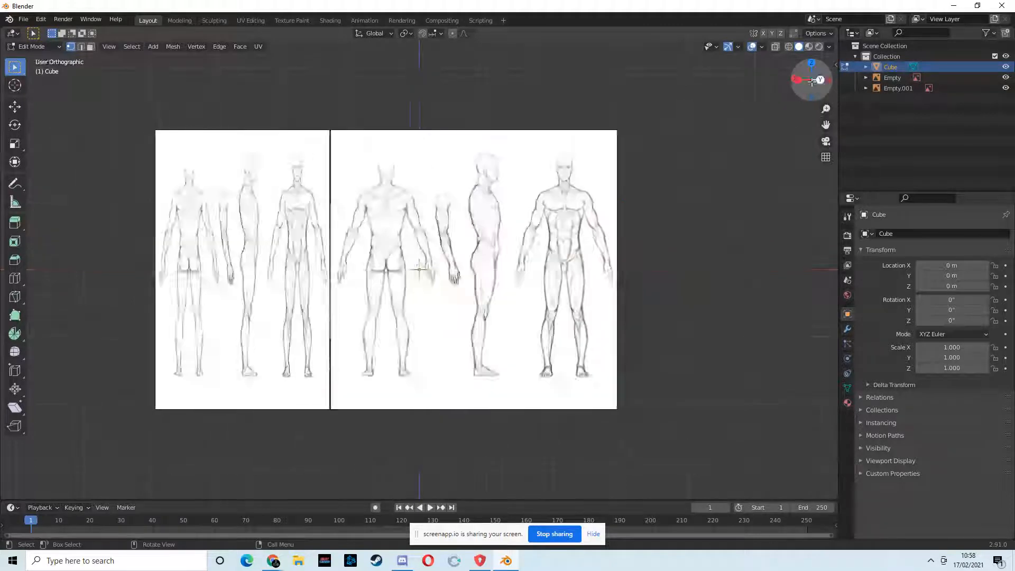
pyautogui.click(789, 46)
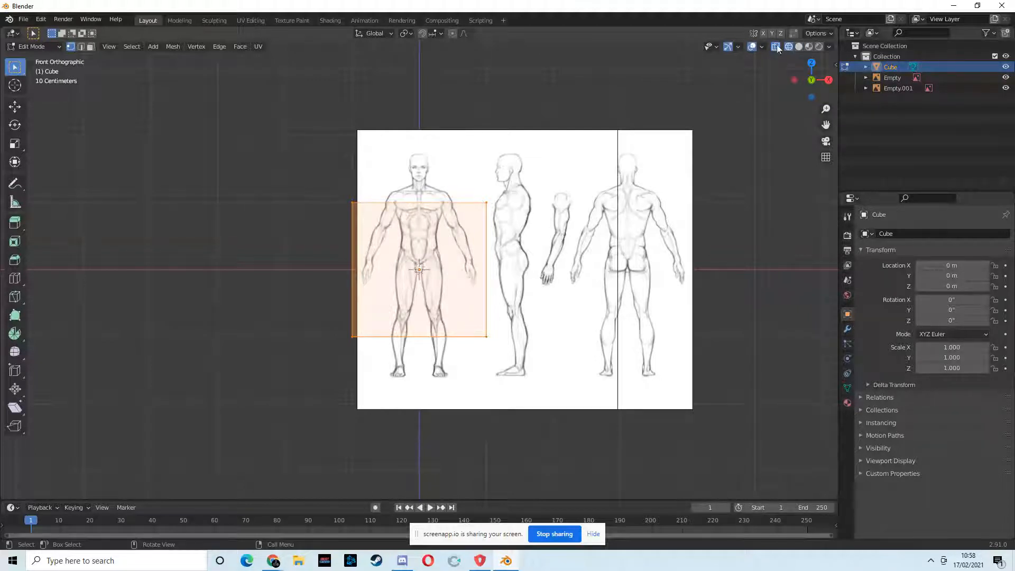
pyautogui.click(798, 46)
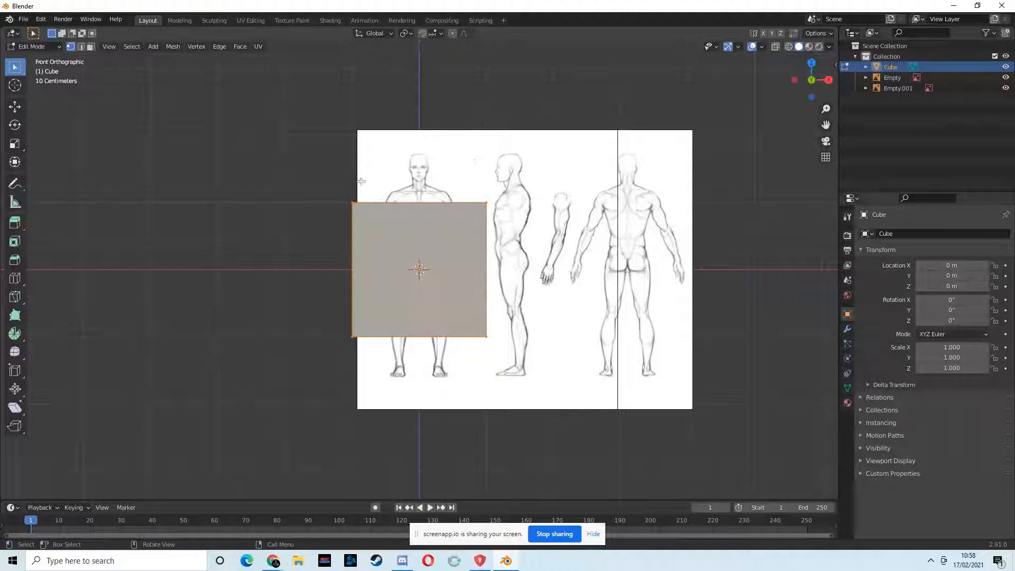
pyautogui.click(775, 46)
# - Try to reshape the cube over the front figure's torso by moving its upper, lower and side vertices
pyautogui.click(352, 202)
pyautogui.click(15, 106)
pyautogui.moveTo(421, 165); pyautogui.dragTo(423, 152)
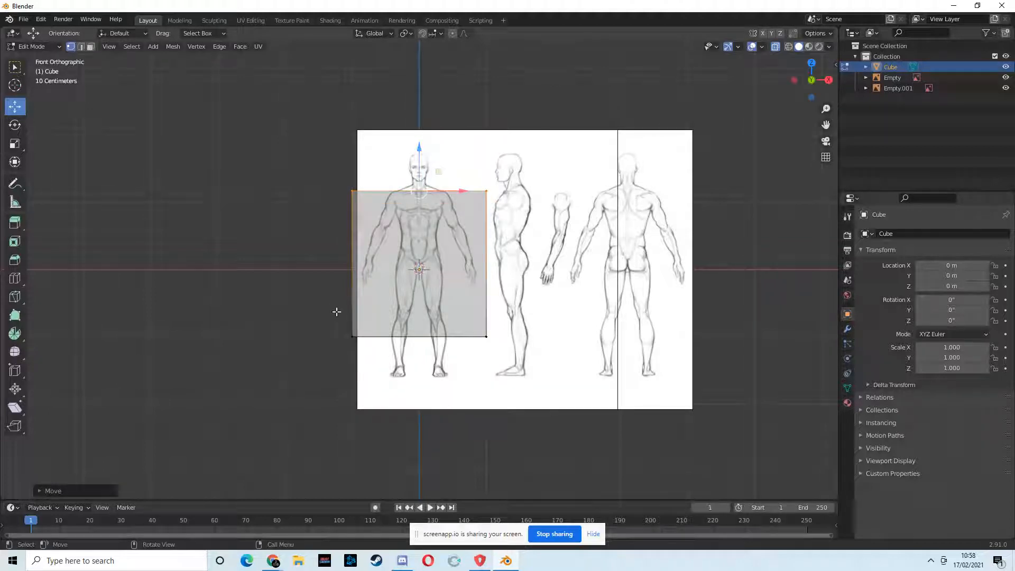
pyautogui.moveTo(336, 311); pyautogui.dragTo(506, 372)
pyautogui.moveTo(421, 286); pyautogui.dragTo(460, 166)
pyautogui.moveTo(521, 202); pyautogui.dragTo(477, 197)
pyautogui.moveTo(334, 176); pyautogui.dragTo(450, 206)
# - Undo the cube's vertex moves and return to the front orthographic view with the whole mesh selected
pyautogui.hotkey('ctrl', 'z')
pyautogui.hotkey('ctrl', 'z')
pyautogui.hotkey('ctrl', 'z')
pyautogui.hotkey('ctrl', 'z')
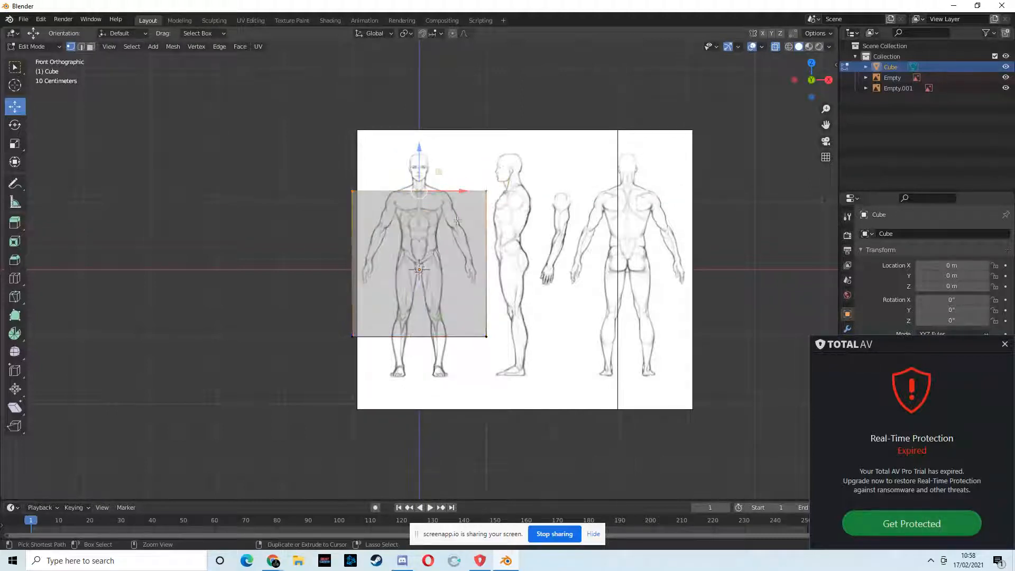
pyautogui.press('a')
pyautogui.moveTo(459, 223); pyautogui.dragTo(450, 246, button='middle')
pyautogui.moveTo(444, 254); pyautogui.dragTo(430, 251, button='middle')
pyautogui.click(812, 81)
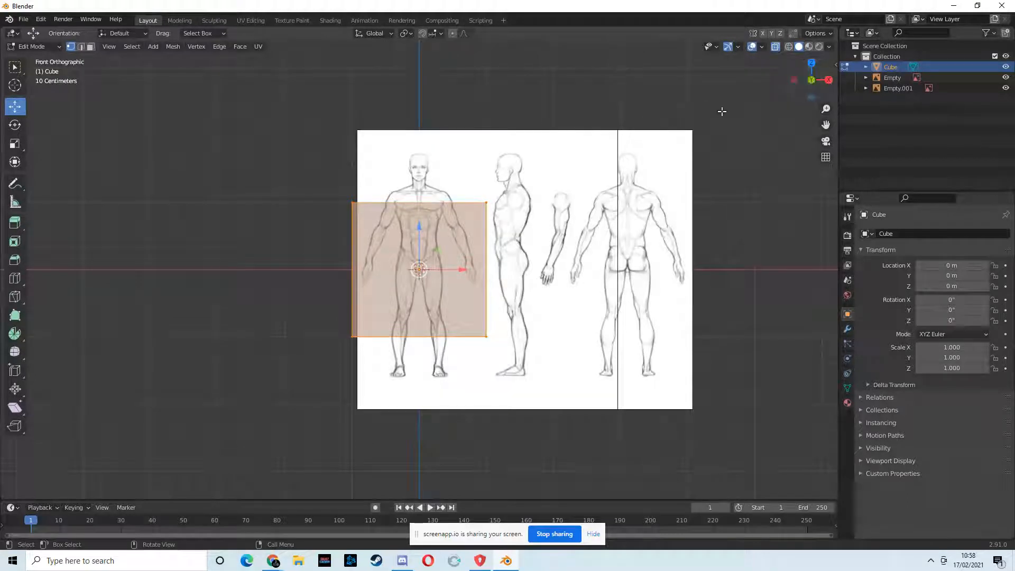
# - Reselect the cube in Edit Mode and add a single vertical loop cut through its centre
pyautogui.press('Tab')
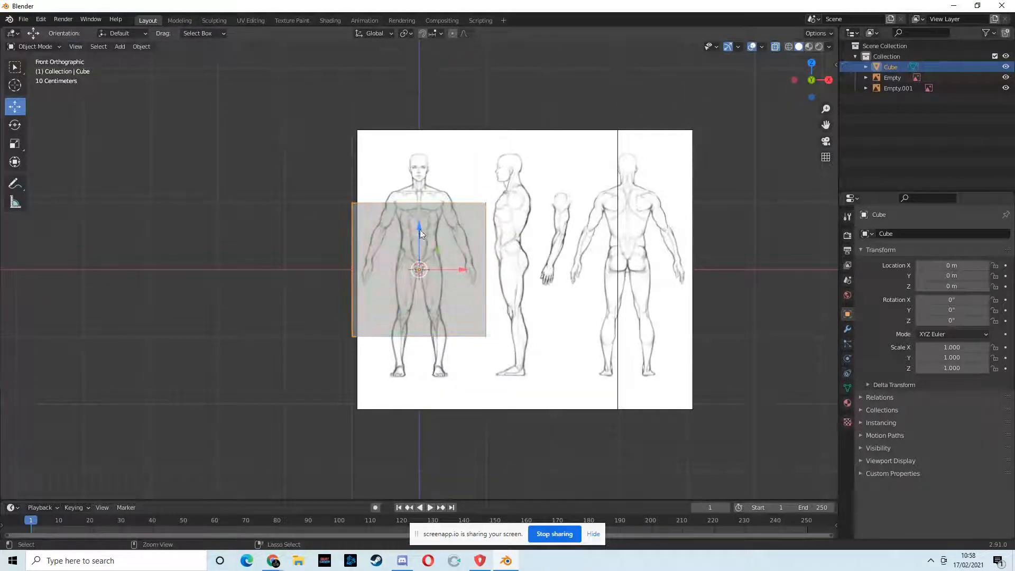
pyautogui.click(453, 209)
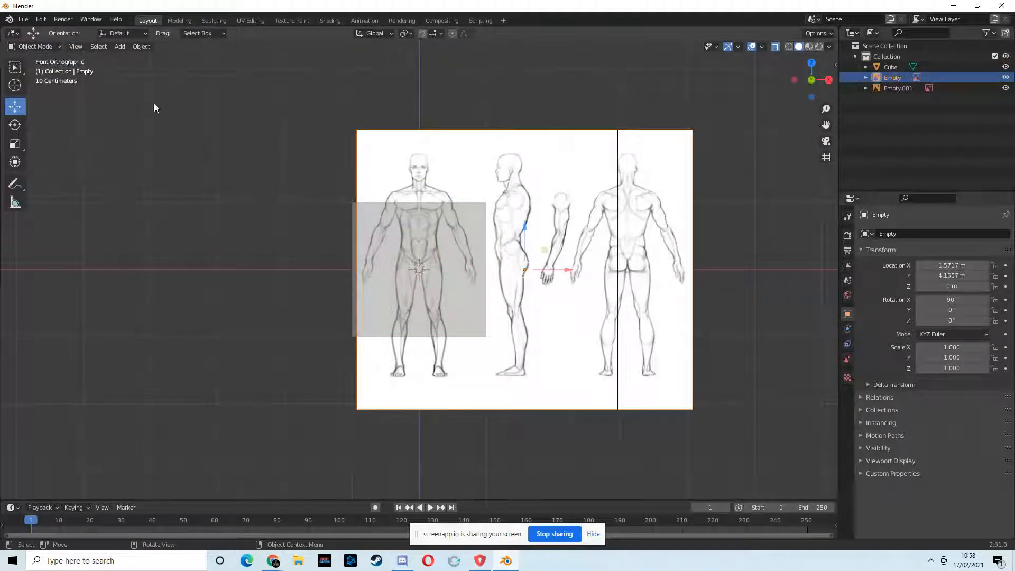
pyautogui.click(403, 215)
pyautogui.click(56, 46)
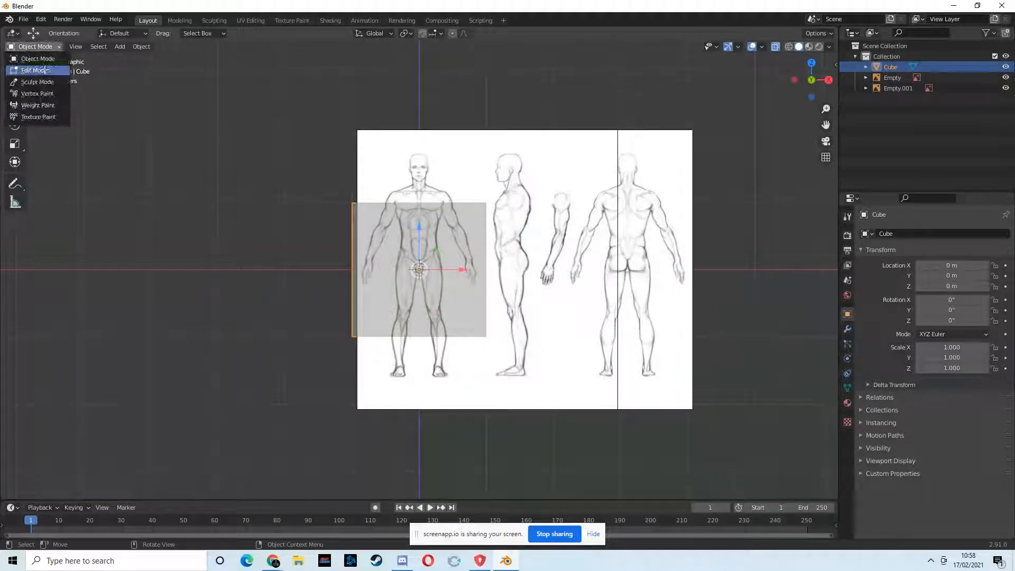
pyautogui.click(27, 71)
pyautogui.click(15, 278)
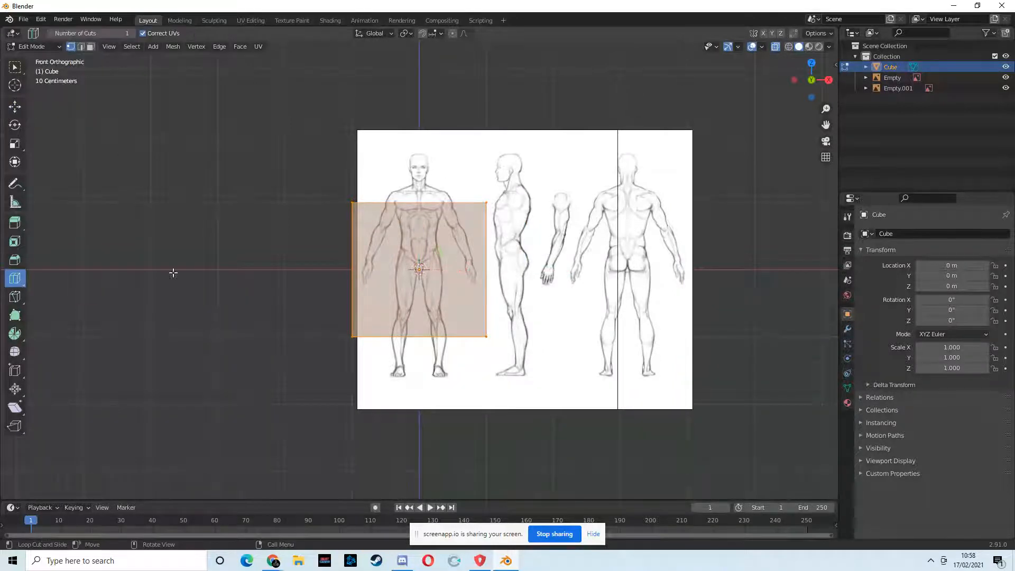
pyautogui.click(442, 210)
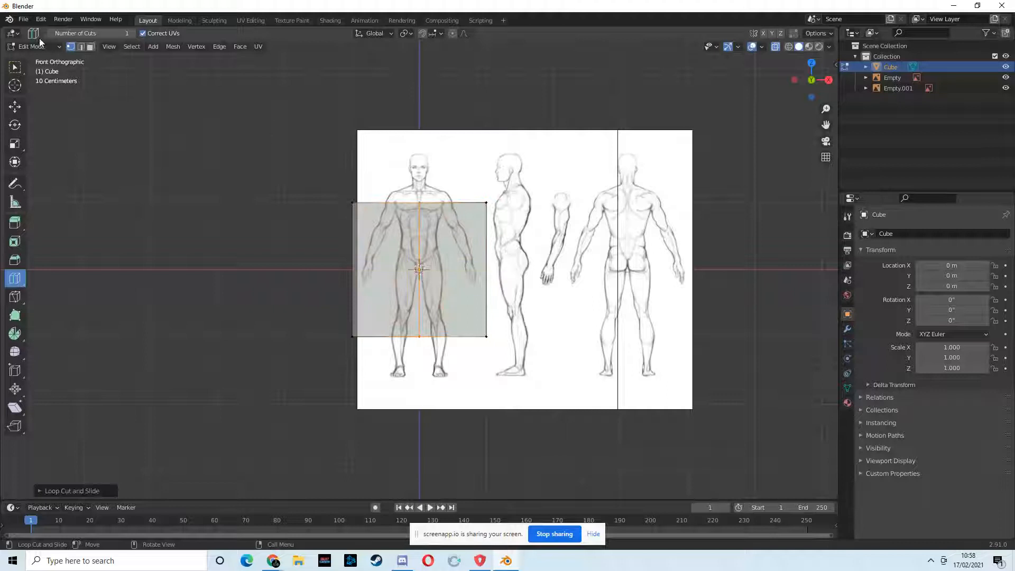
# - Select the vertices on the left half of the cube, including the centre line, and delete that half's faces
pyautogui.click(15, 67)
pyautogui.moveTo(276, 166); pyautogui.dragTo(439, 361)
pyautogui.press('x')
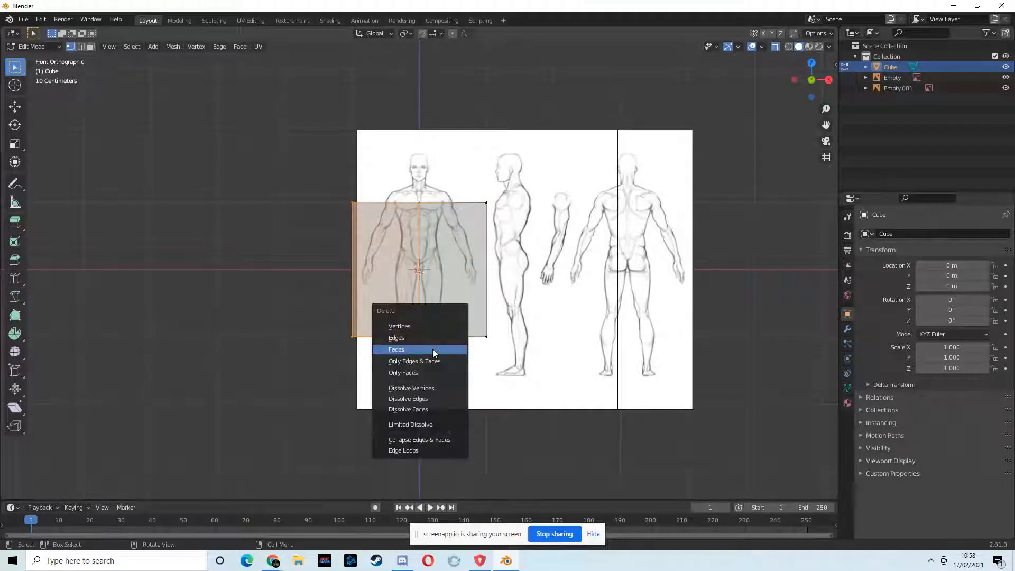
pyautogui.click(433, 349)
# - Add a Mirror modifier to the remaining half of the cube
pyautogui.click(846, 330)
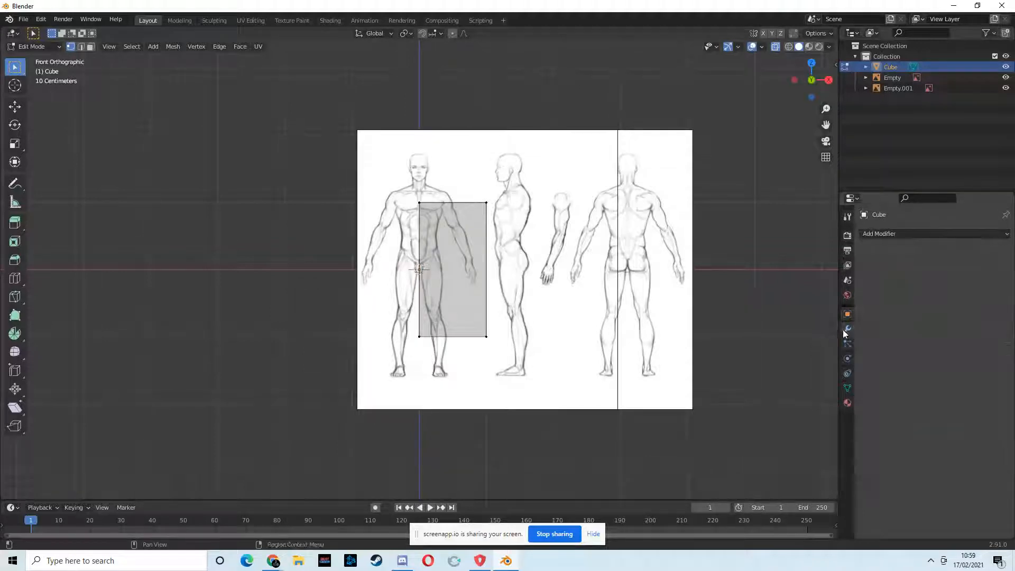
pyautogui.click(898, 236)
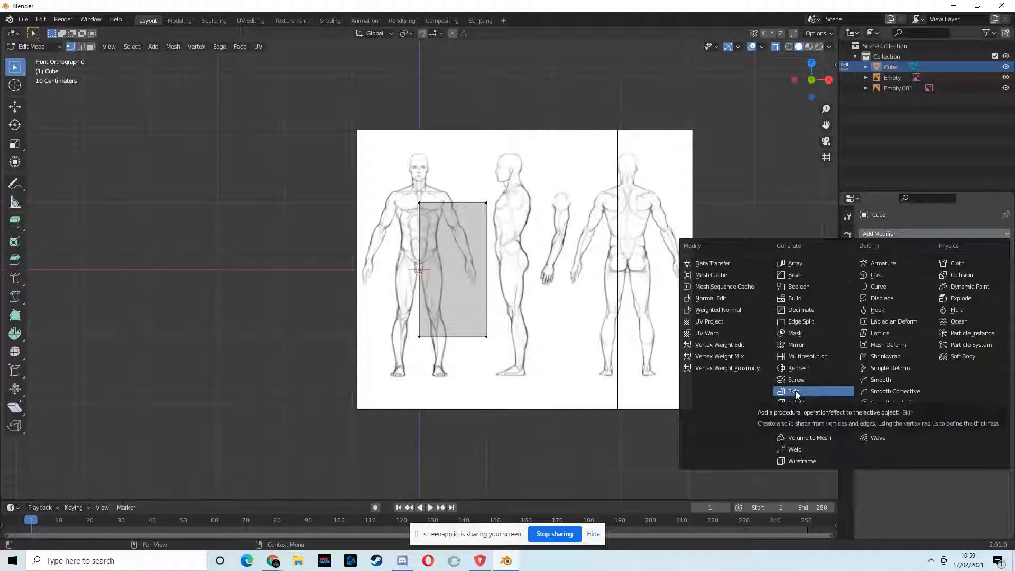
pyautogui.click(796, 345)
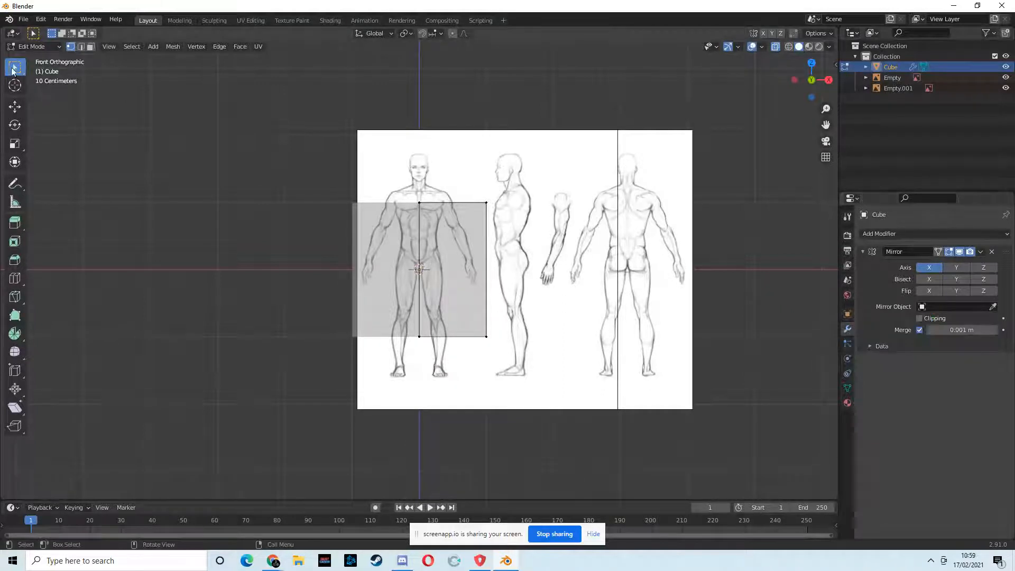
# - Enable Clipping on the Mirror modifier and try moving the half cube's centre-line vertices along X
pyautogui.click(8, 109)
pyautogui.moveTo(419, 202); pyautogui.dragTo(490, 205)
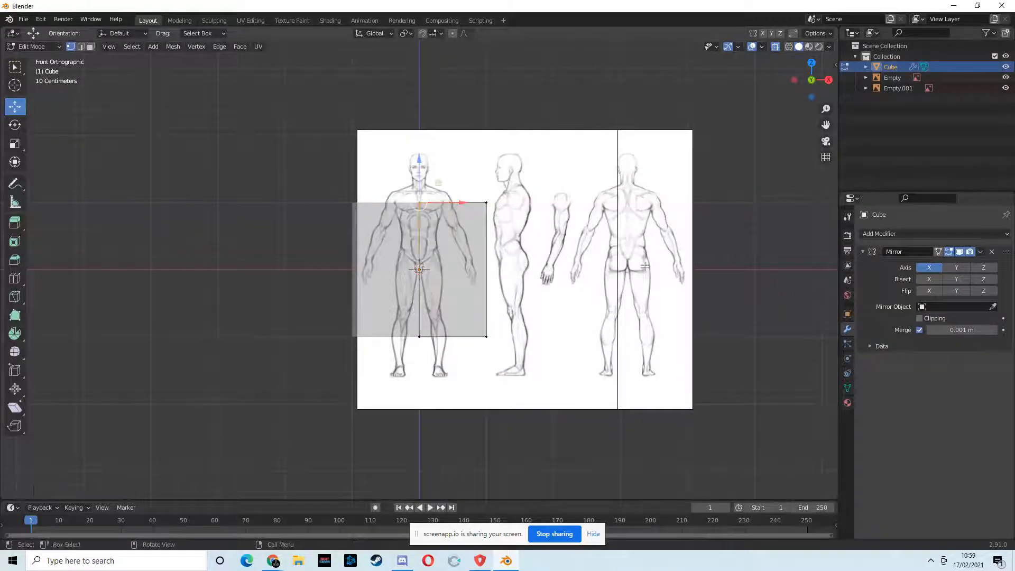
pyautogui.click(920, 318)
pyautogui.moveTo(463, 202); pyautogui.dragTo(417, 335)
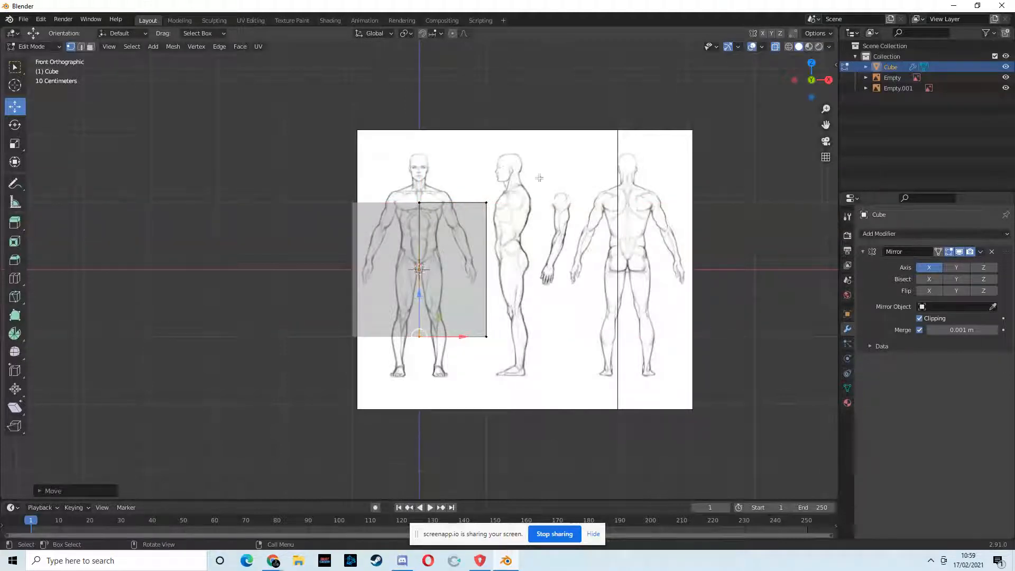
# - Move the half cube's upper, lower and outer vertices so the mirrored block fits over the front figure's chest
pyautogui.moveTo(477, 176); pyautogui.dragTo(551, 365)
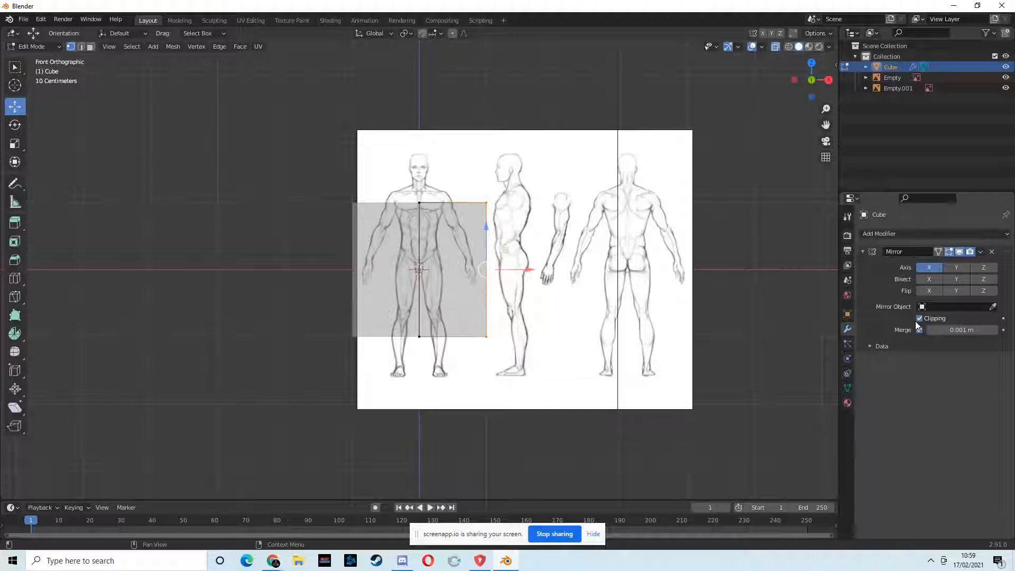
pyautogui.click(14, 66)
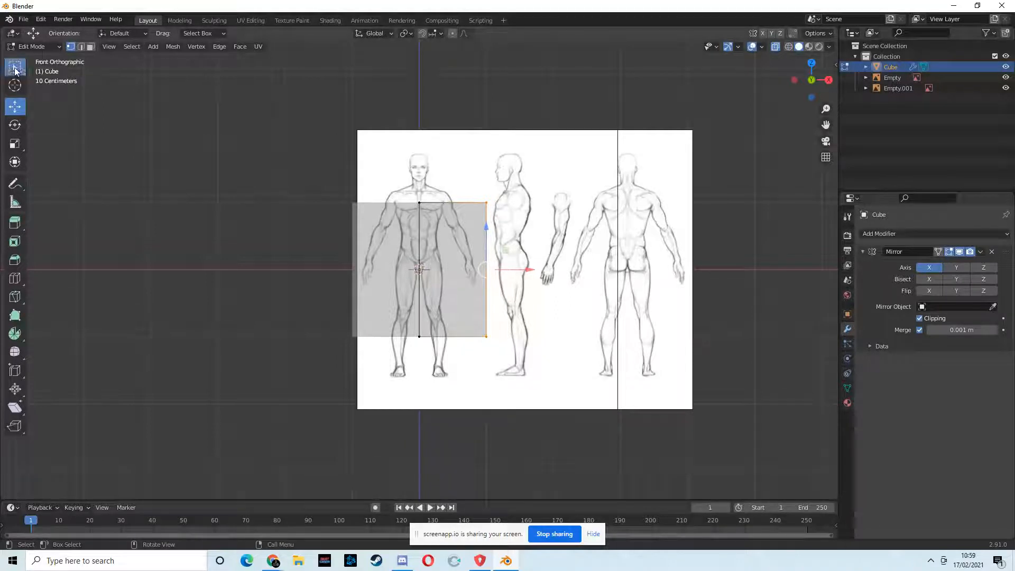
pyautogui.keyDown('shift'); pyautogui.click(420, 203); pyautogui.keyUp('shift')
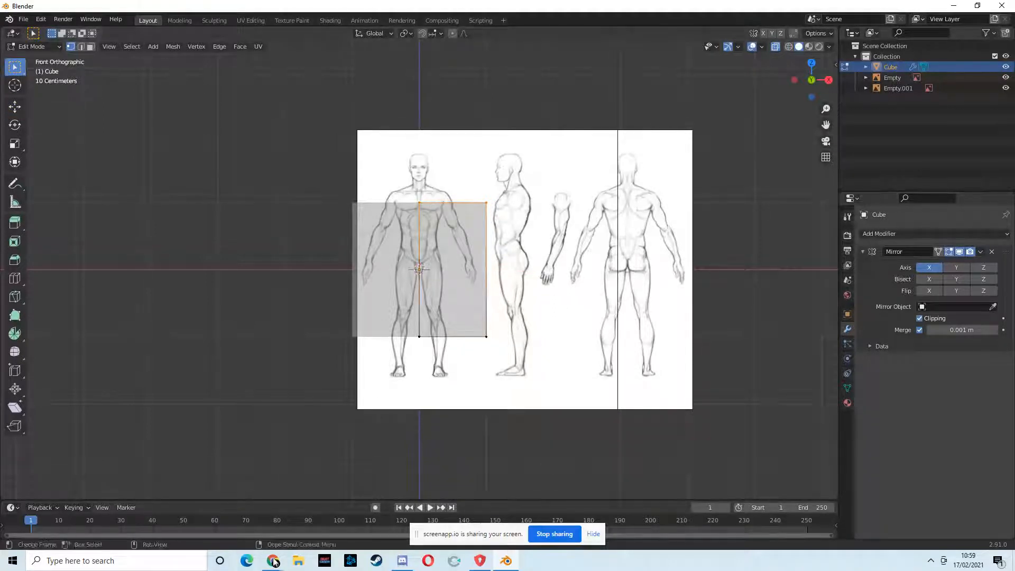
pyautogui.moveTo(274, 564)
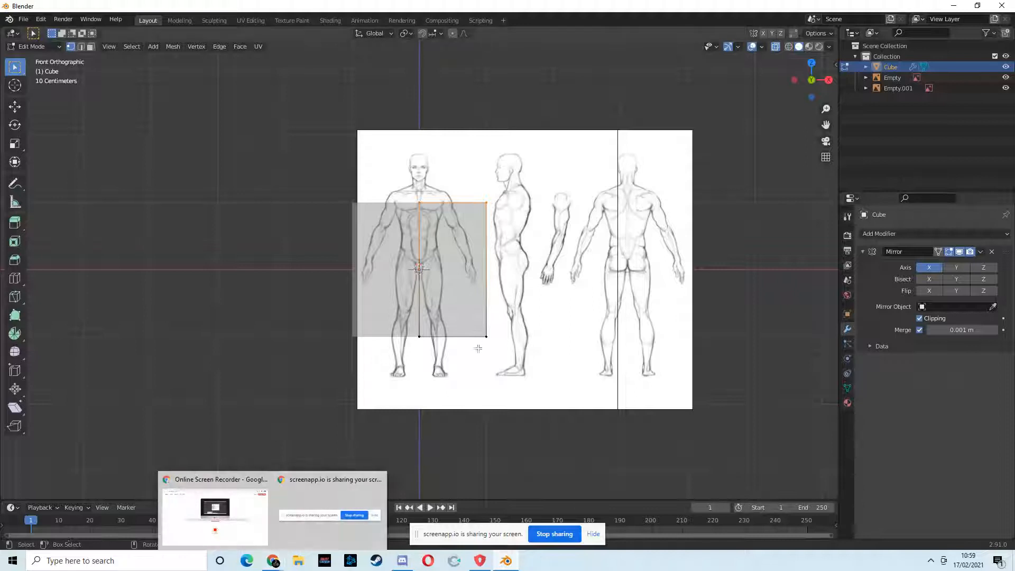
pyautogui.hotkey('shift', 'space')
pyautogui.press('g')
pyautogui.moveTo(448, 168); pyautogui.dragTo(459, 145)
pyautogui.moveTo(339, 316); pyautogui.dragTo(538, 384)
pyautogui.moveTo(453, 296); pyautogui.dragTo(477, 206)
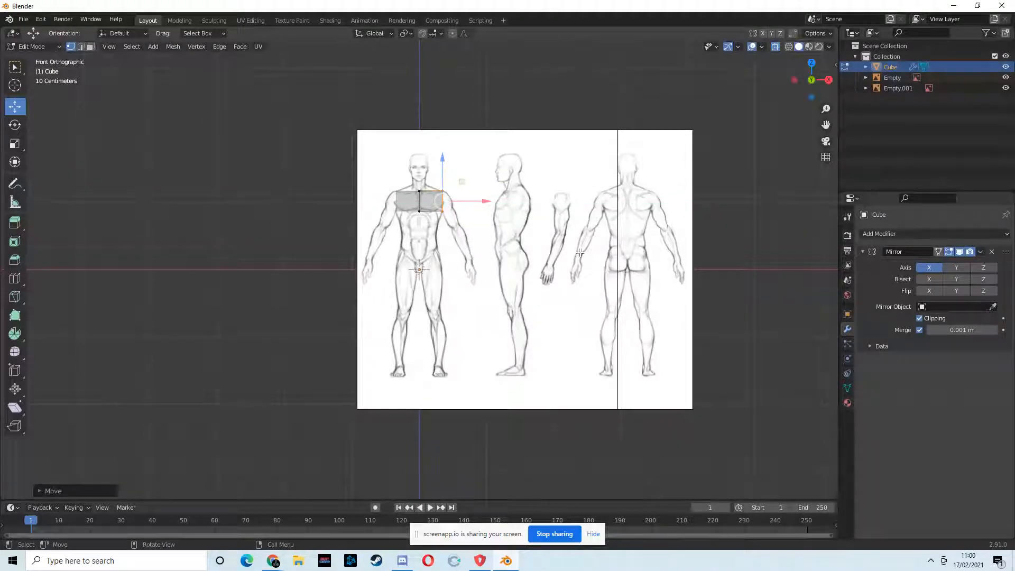
# - In the left orthographic view, move the block's vertices along Y to match the side figure's chest depth
pyautogui.click(829, 80)
pyautogui.click(812, 80)
pyautogui.moveTo(439, 200); pyautogui.dragTo(364, 203)
pyautogui.scroll(3, 502, 217)
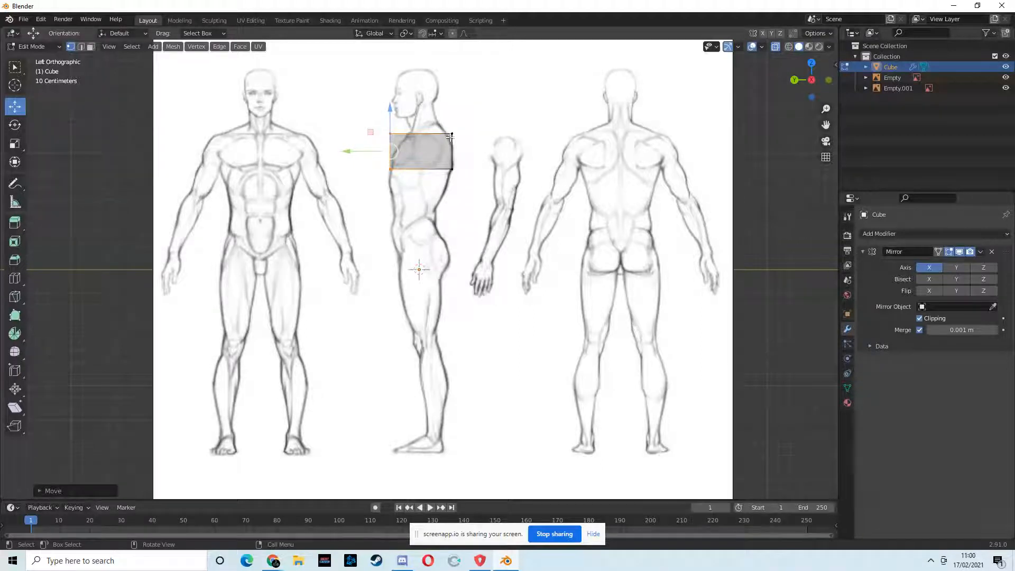
# - Move the block's upper front vertices back along Y to follow the side figure's upper chest slope
pyautogui.moveTo(447, 117); pyautogui.dragTo(463, 152)
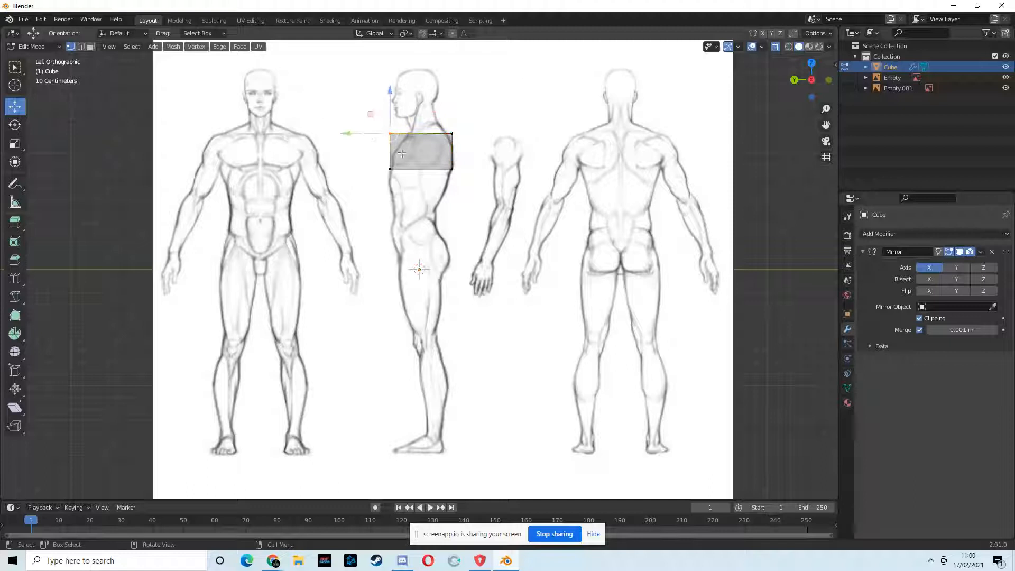
pyautogui.press('g')
pyautogui.press('y')
pyautogui.click(370, 136)
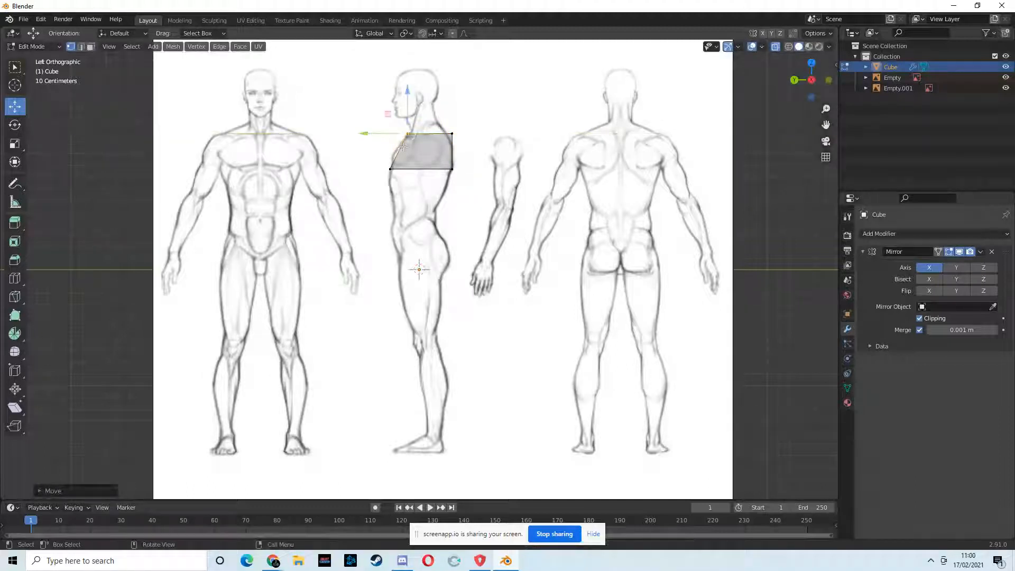
# - Raise the block's upper back vertices along Z and bring them forward along Y to the base of the side figure's neck
pyautogui.click(442, 132)
pyautogui.press('g')
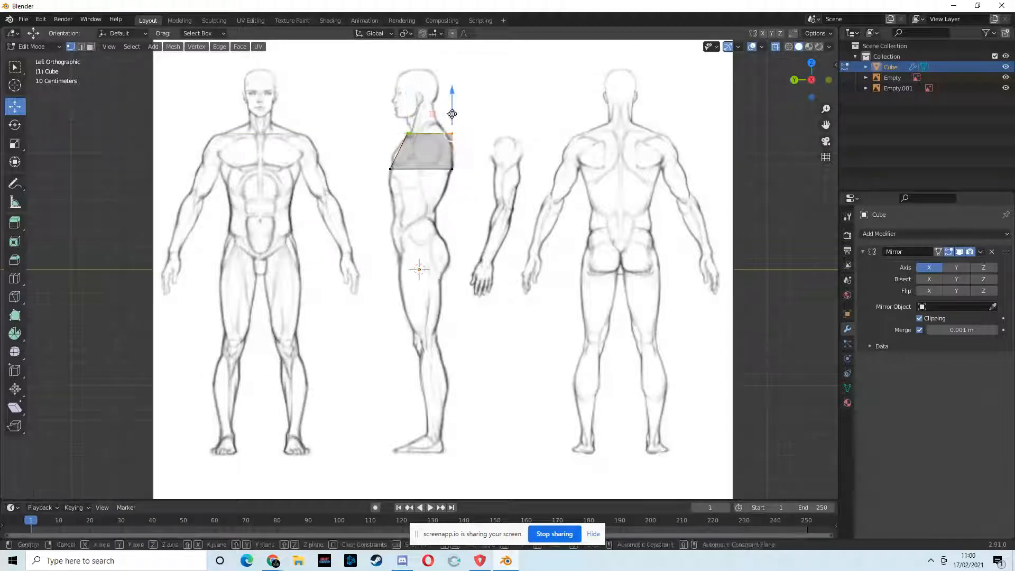
pyautogui.press('z')
pyautogui.click(413, 117)
pyautogui.press('g')
pyautogui.press('y')
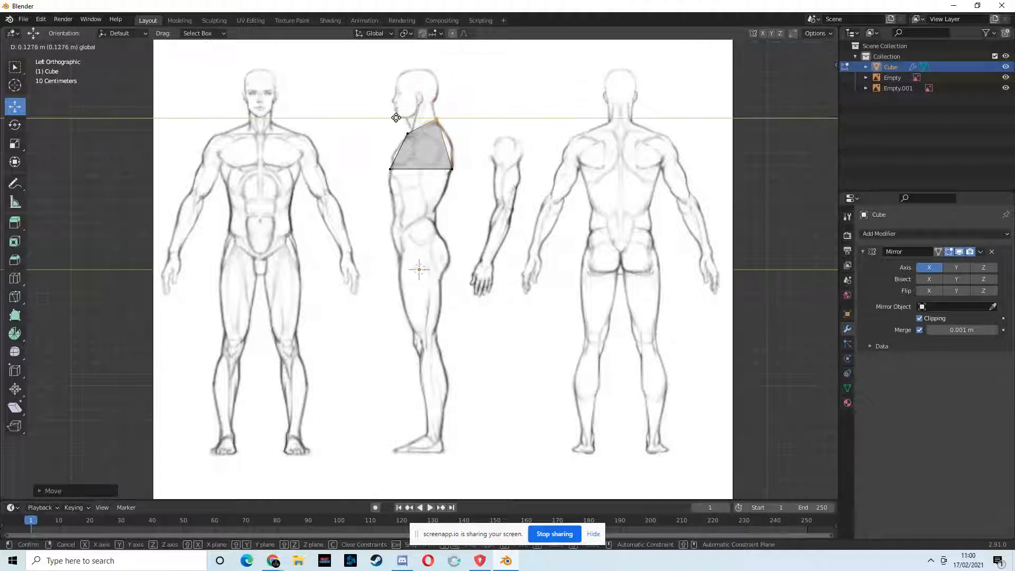
pyautogui.click(398, 117)
pyautogui.press('g')
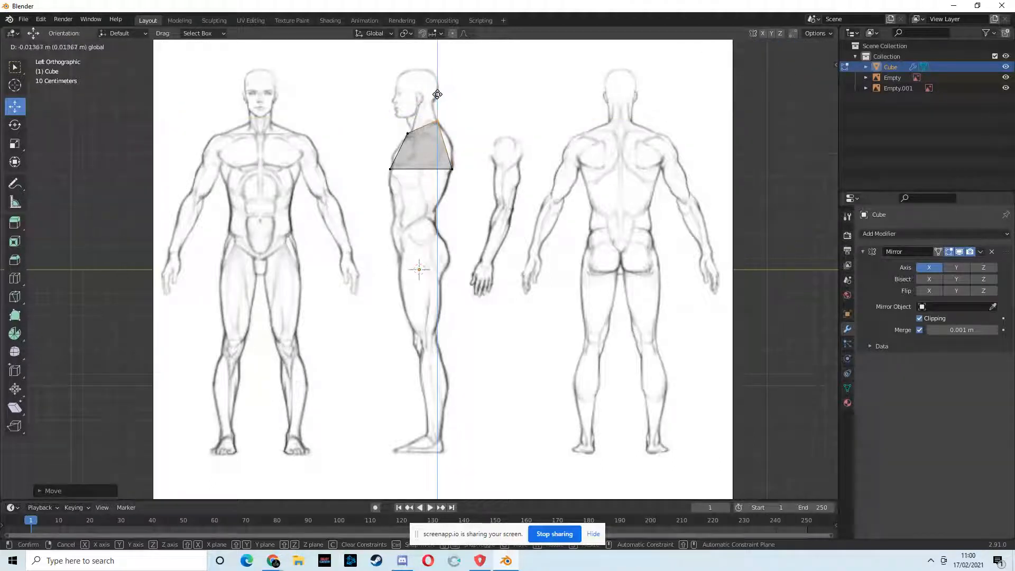
pyautogui.press('z')
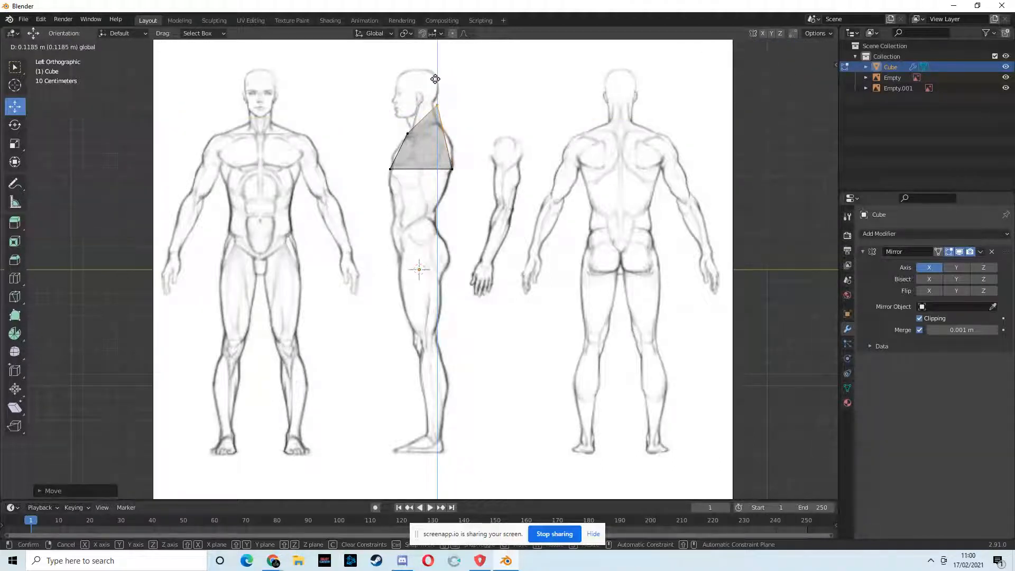
pyautogui.click(430, 96)
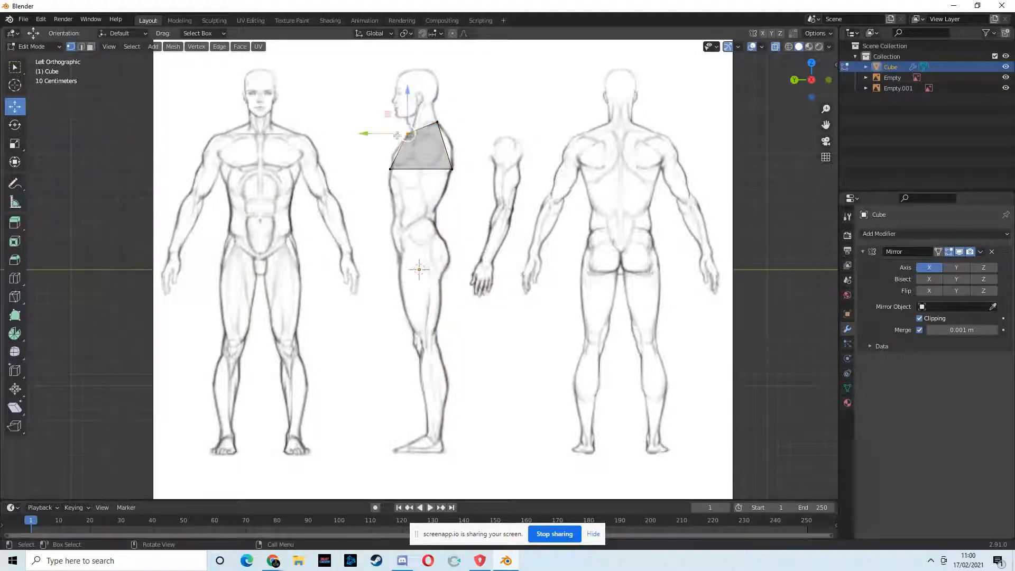
# - Fine-tune the block's upper vertices against the side figure's neck and lower its bottom vertices slightly
pyautogui.press('g')
pyautogui.press('y')
pyautogui.click(389, 132)
pyautogui.moveTo(433, 118)
pyautogui.mouseDown()
pyautogui.moveTo(442, 127)
pyautogui.moveTo(436, 114)
pyautogui.mouseUp()
pyautogui.click(457, 175)
pyautogui.moveTo(386, 161); pyautogui.dragTo(474, 195)
pyautogui.moveTo(422, 155); pyautogui.dragTo(421, 154)
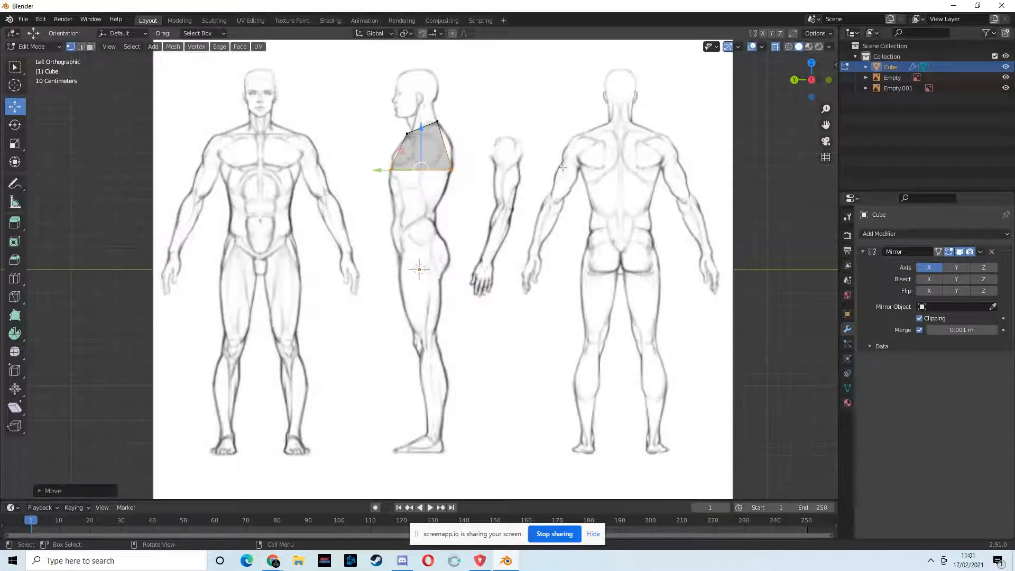
# - Switch to Object Mode and move the front reference image along Y to about -3.05 m, on the other side of the block
pyautogui.moveTo(415, 222); pyautogui.dragTo(487, 257, button='middle')
pyautogui.click(36, 48)
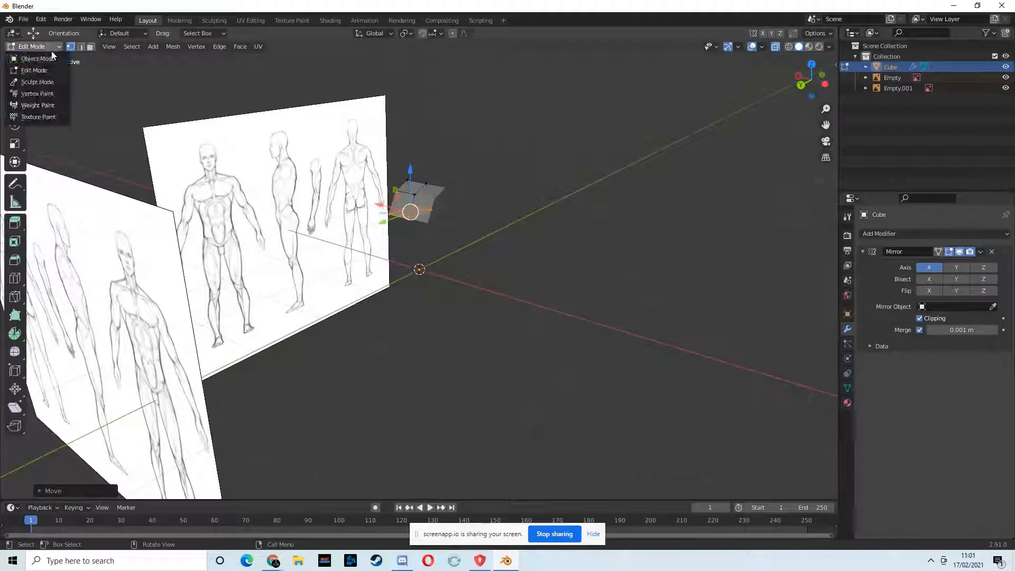
pyautogui.click(37, 58)
pyautogui.click(119, 255)
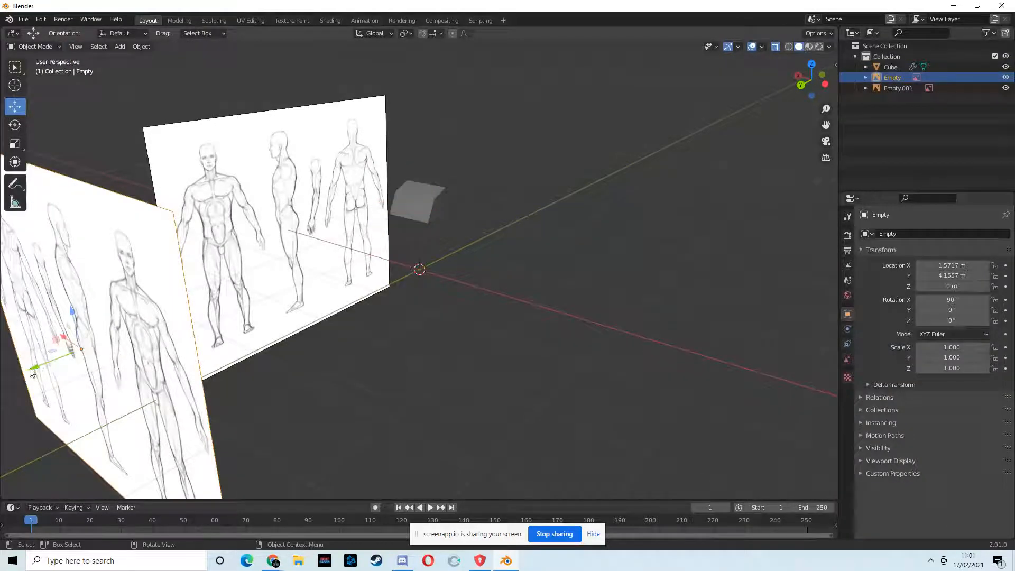
pyautogui.press('g')
pyautogui.click(430, 289)
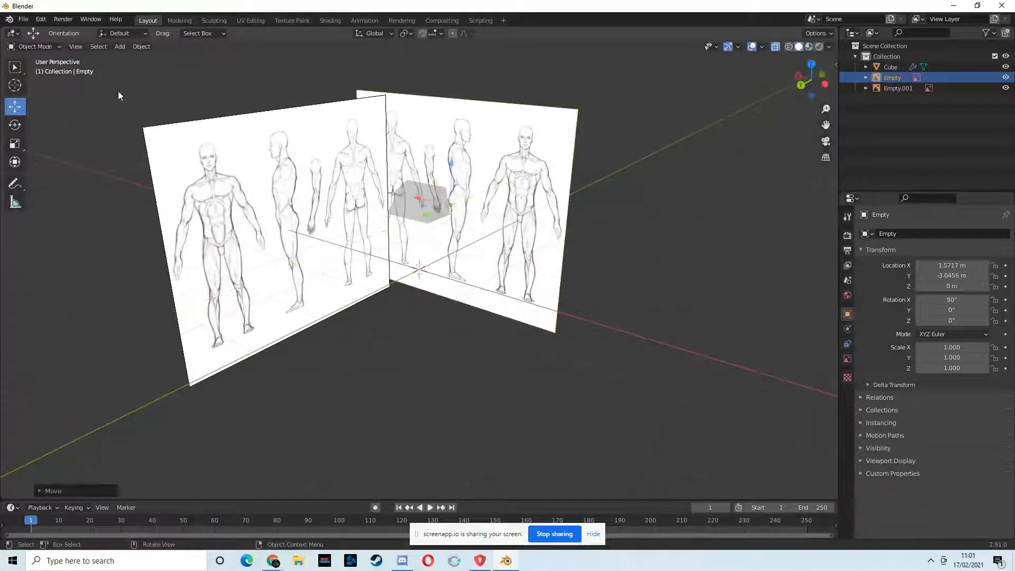
# - Reselect the cube, return to Edit Mode and show it over the reference in the back orthographic view
pyautogui.click(429, 125)
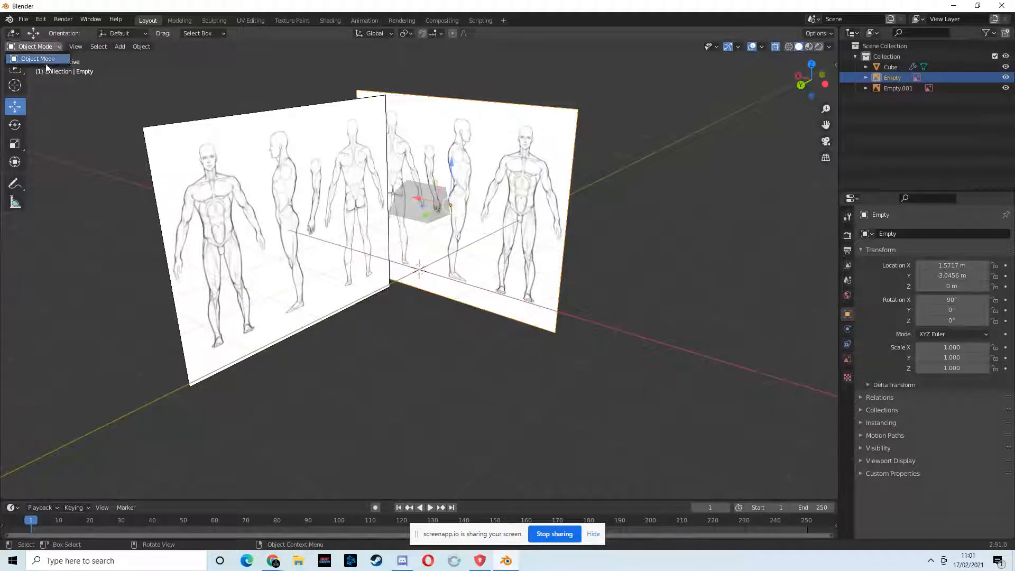
pyautogui.click(413, 191)
pyautogui.click(32, 47)
pyautogui.click(29, 59)
pyautogui.moveTo(143, 168); pyautogui.dragTo(654, 140, button='middle')
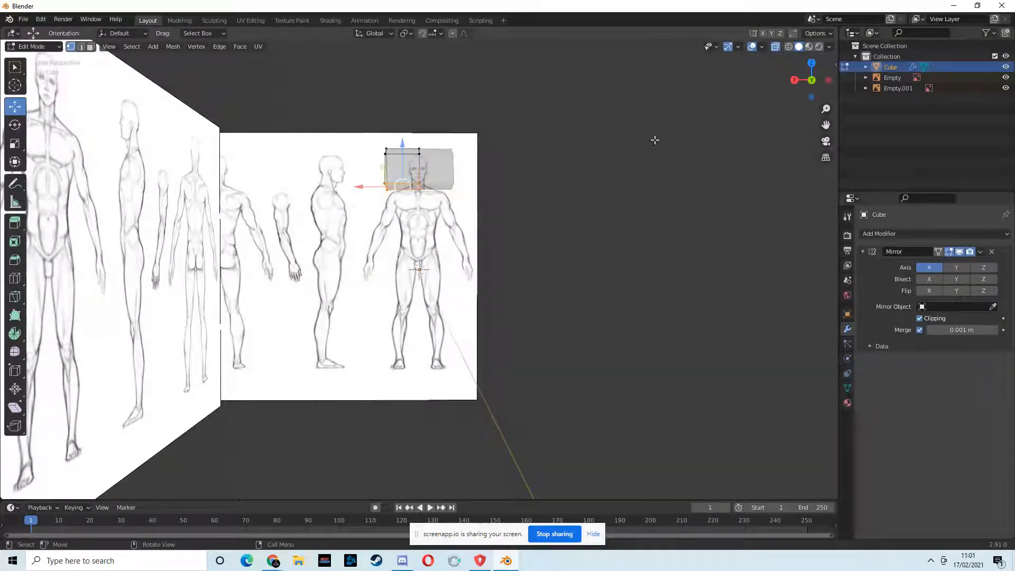
pyautogui.click(811, 81)
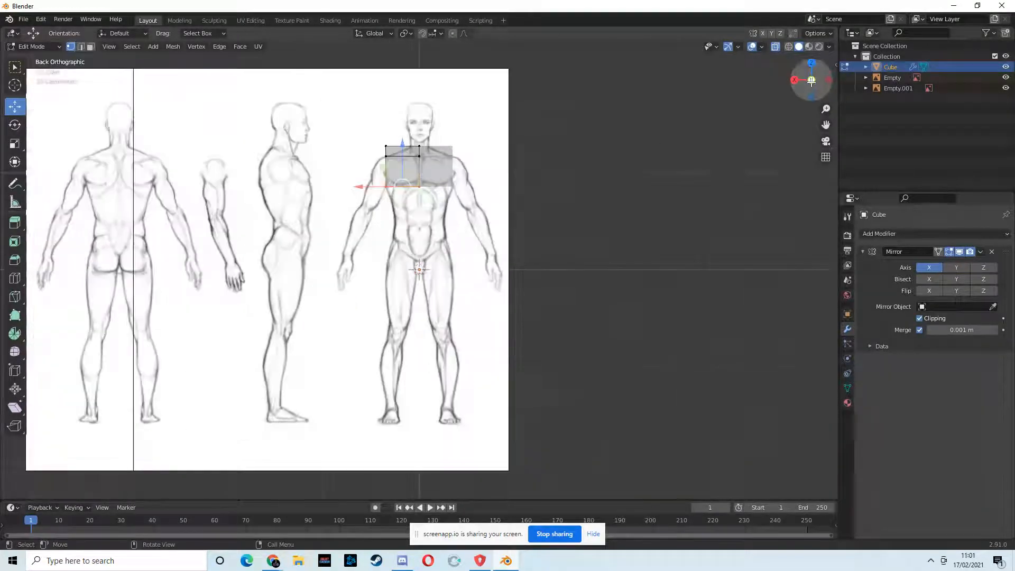
# - Lower the block's upper outer vertices along Z to the figure's shoulder line
pyautogui.click(15, 67)
pyautogui.keyDown('shift'); pyautogui.moveTo(375, 139); pyautogui.dragTo(406, 172); pyautogui.keyUp('shift')
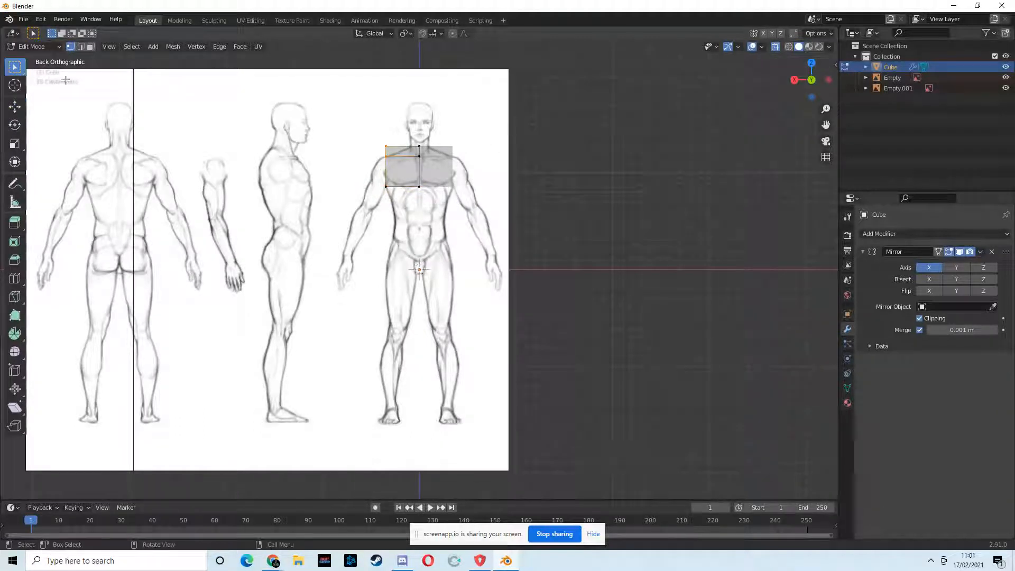
pyautogui.click(14, 106)
pyautogui.moveTo(388, 106); pyautogui.dragTo(390, 122)
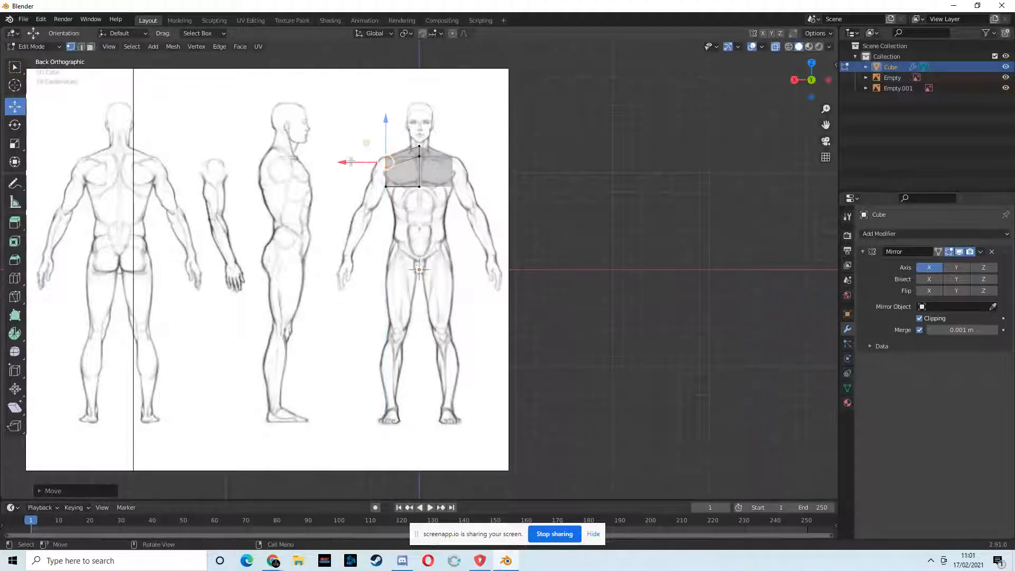
# - Shift the upper outer vertices slightly inward and raise the upper centre vertices to refine the shoulder slope
pyautogui.scroll(3, 430, 159)
pyautogui.click(307, 76)
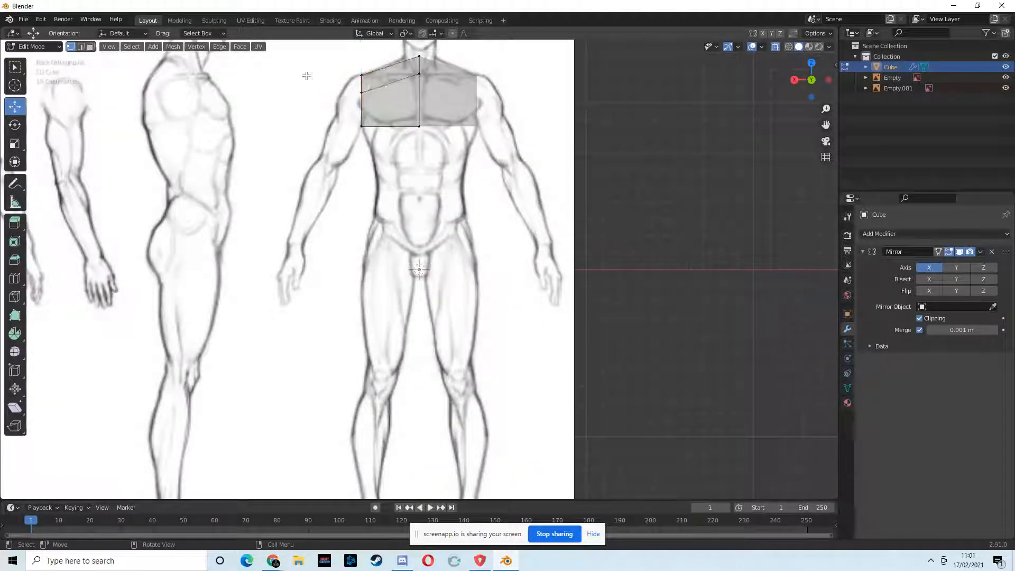
pyautogui.moveTo(346, 74)
pyautogui.mouseDown()
pyautogui.moveTo(375, 104)
pyautogui.moveTo(327, 81)
pyautogui.mouseUp()
pyautogui.click(528, 74)
pyautogui.moveTo(410, 52)
pyautogui.mouseDown()
pyautogui.moveTo(430, 86)
pyautogui.moveTo(420, 44)
pyautogui.mouseUp()
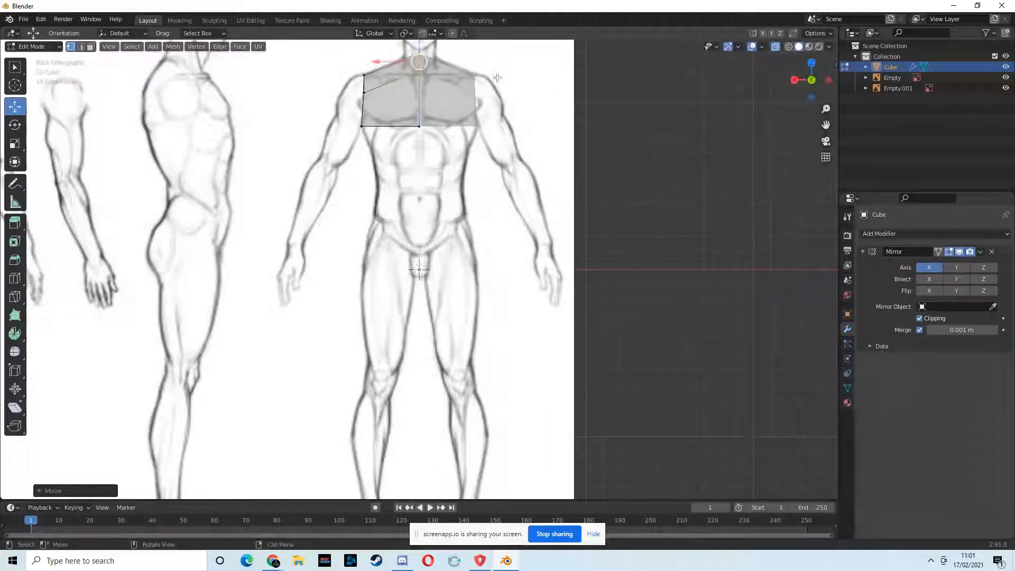
# - Raise the lower of the two outer shoulder vertices along Z until its edge to the centre line is level
pyautogui.click(359, 88)
pyautogui.press('g')
pyautogui.press('z')
pyautogui.moveTo(373, 57); pyautogui.dragTo(373, 60)
pyautogui.moveTo(432, 89); pyautogui.dragTo(369, 62)
pyautogui.click(362, 71)
# - Move the block's bottom outer vertices inward along X to line up with the side of the figure's chest
pyautogui.click(361, 125)
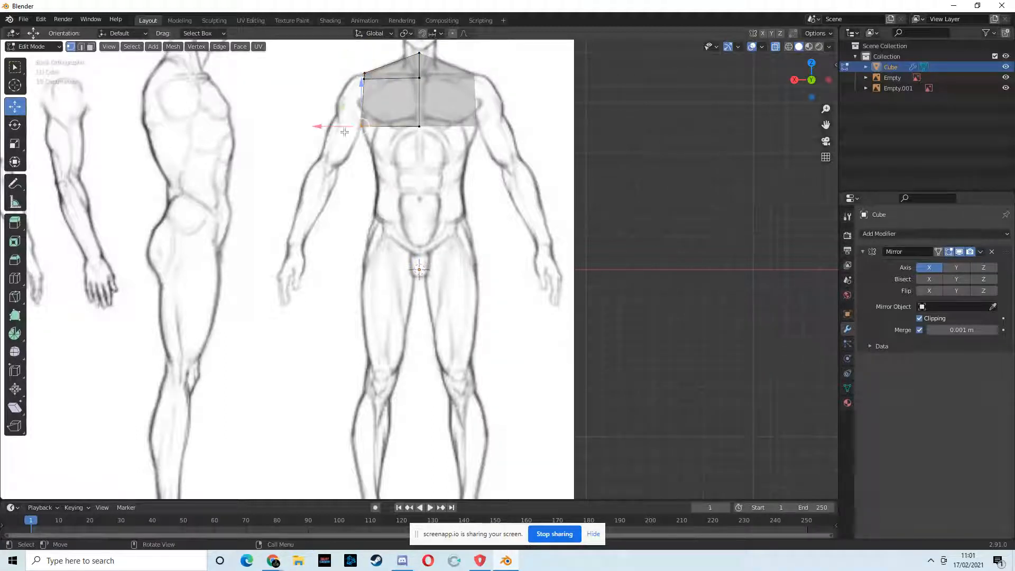
pyautogui.press('g')
pyautogui.press('x')
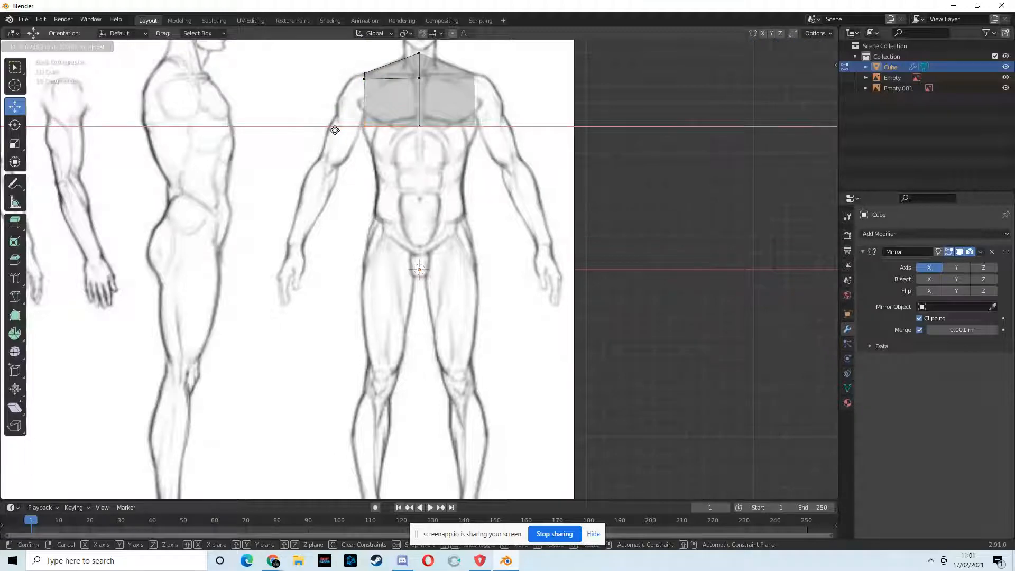
pyautogui.click(335, 130)
# - Select the block's top centre vertex in perspective, adjust its height along Z and return to the back orthographic view
pyautogui.moveTo(335, 130); pyautogui.dragTo(435, 171, button='middle')
pyautogui.moveTo(510, 180); pyautogui.dragTo(454, 137, button='middle')
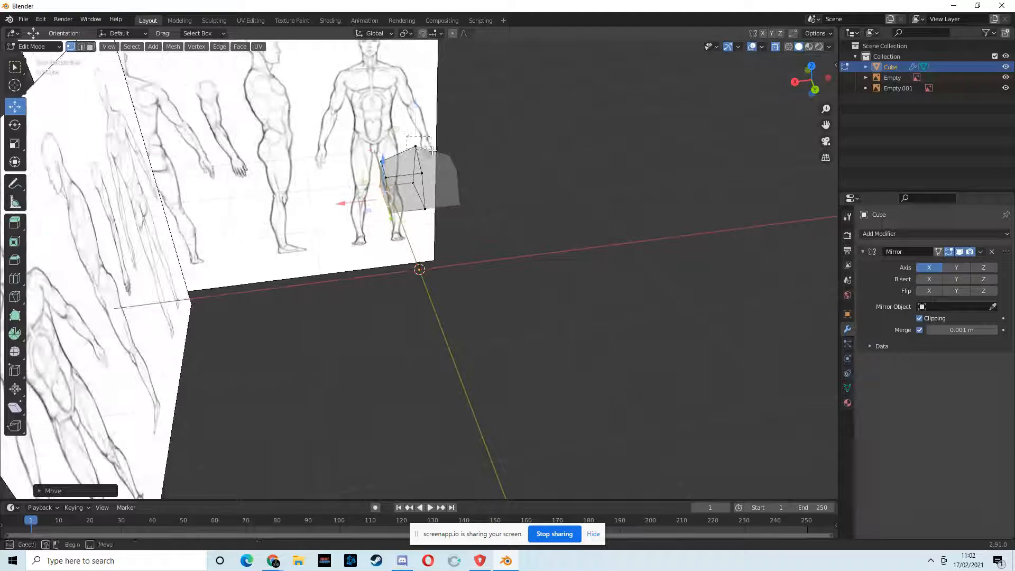
pyautogui.click(408, 132)
pyautogui.moveTo(414, 118); pyautogui.dragTo(414, 118)
pyautogui.moveTo(415, 118); pyautogui.dragTo(404, 167, button='middle')
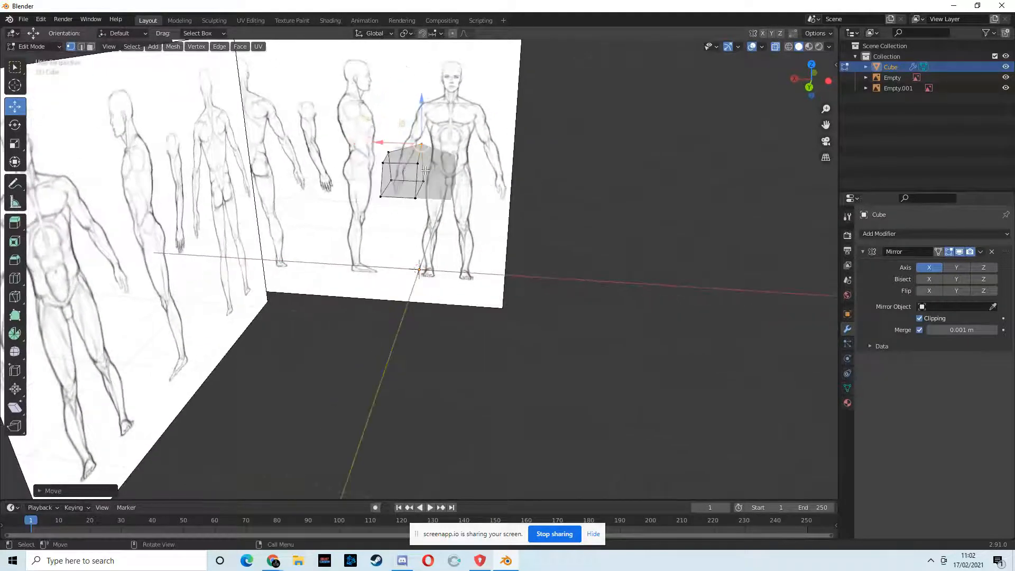
pyautogui.click(809, 88)
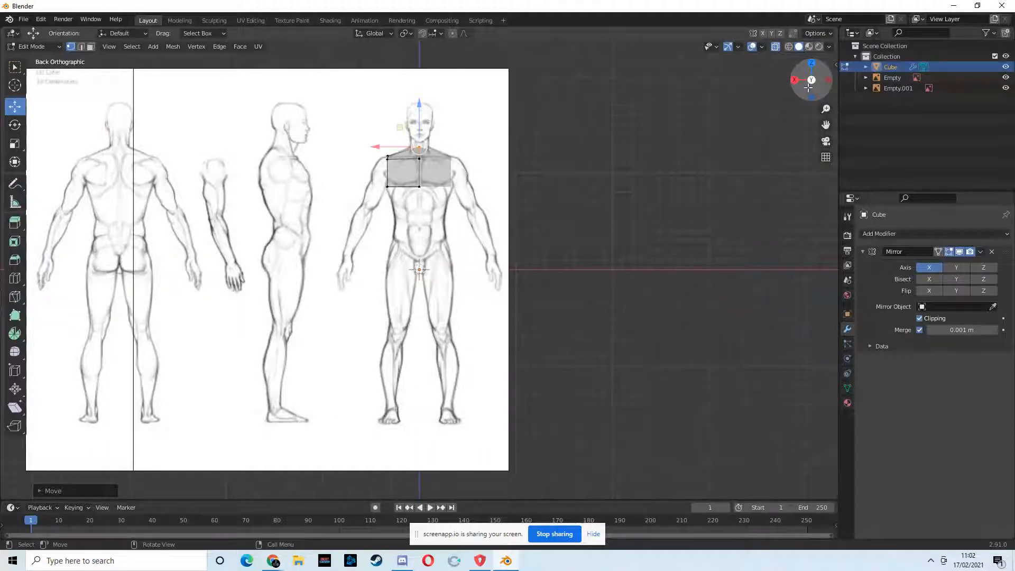
# - Extrude the chest block's bottom vertices down to the waist in the back view and scale them in to the figure's waist width
pyautogui.scroll(2, 462, 190)
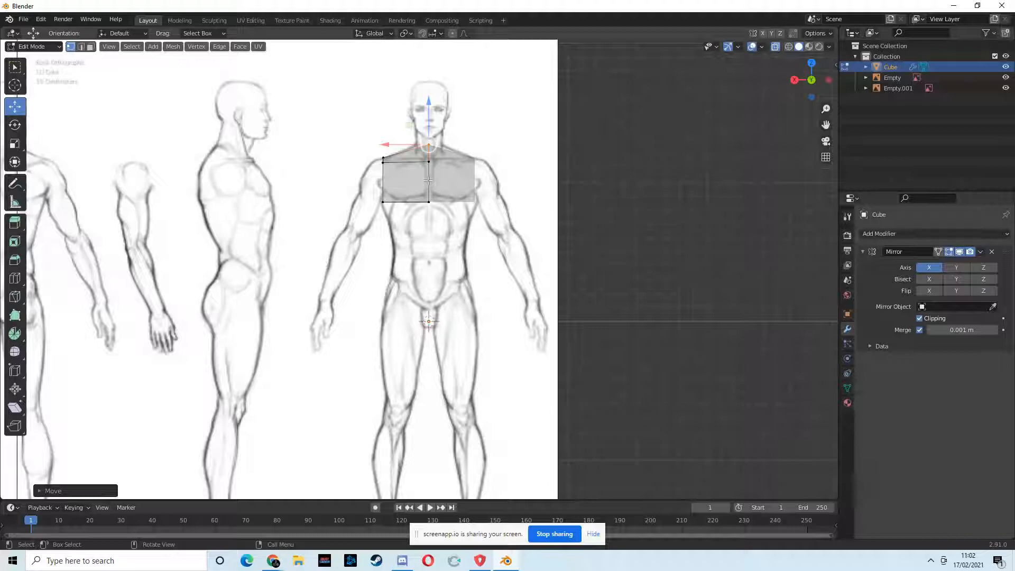
pyautogui.moveTo(809, 82)
pyautogui.mouseDown()
pyautogui.moveTo(772, 81)
pyautogui.moveTo(806, 84)
pyautogui.mouseUp()
pyautogui.click(813, 83)
pyautogui.moveTo(367, 195); pyautogui.dragTo(462, 232)
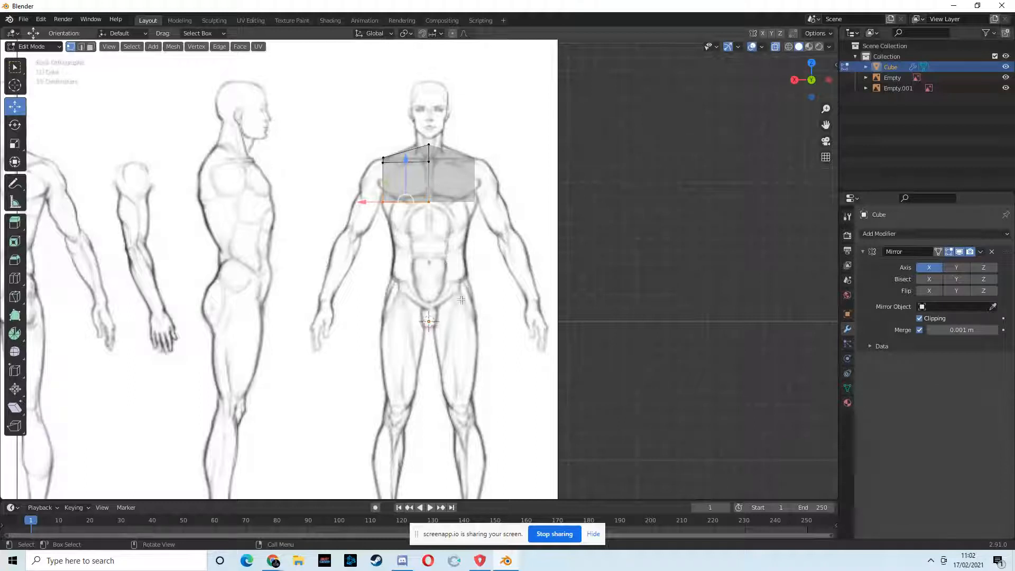
pyautogui.press('e')
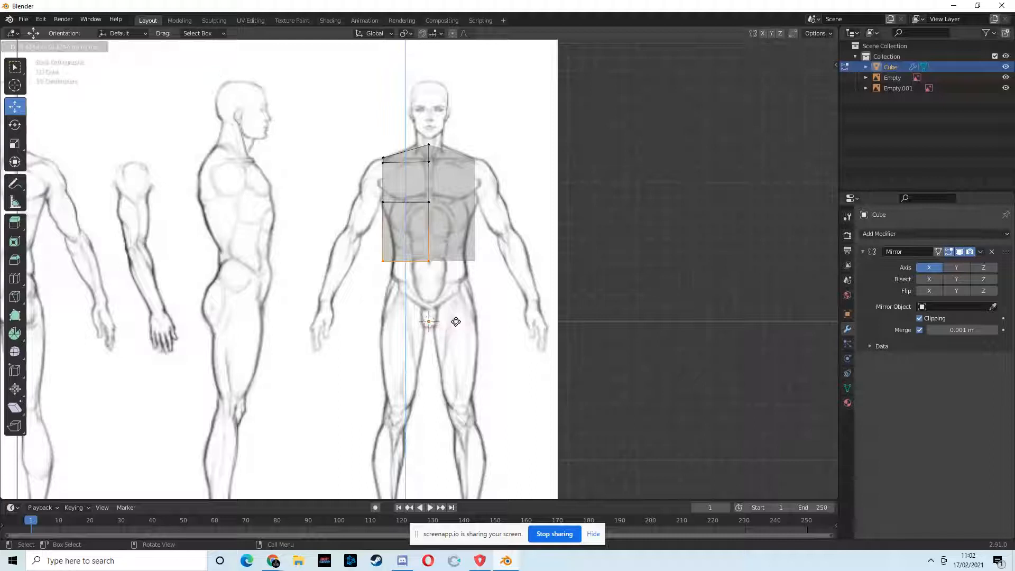
pyautogui.click(456, 322)
pyautogui.press('s')
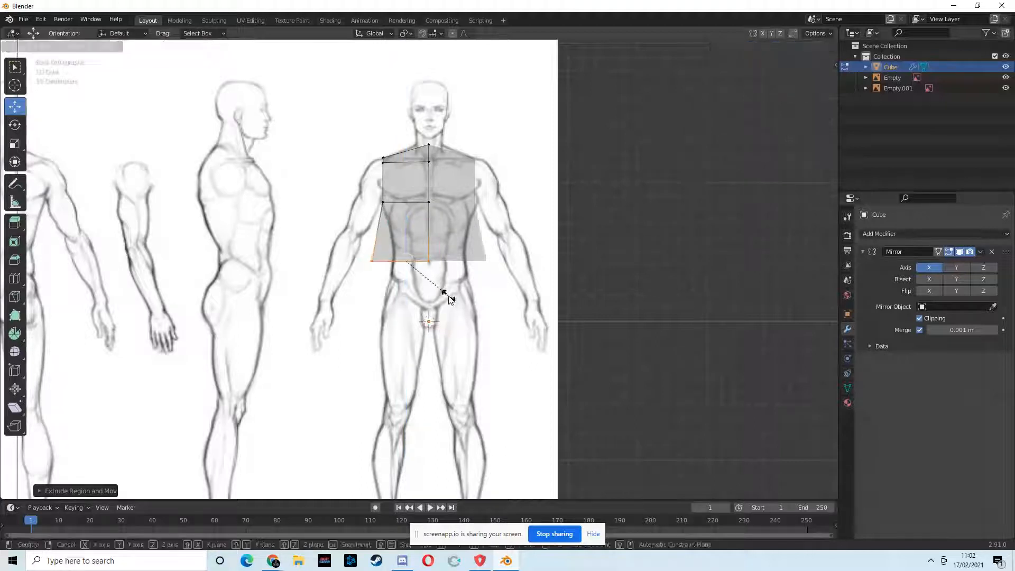
pyautogui.click(404, 287)
# - Extrude the waist vertices down to crotch level and scale them out to the figure's hip width
pyautogui.press('e')
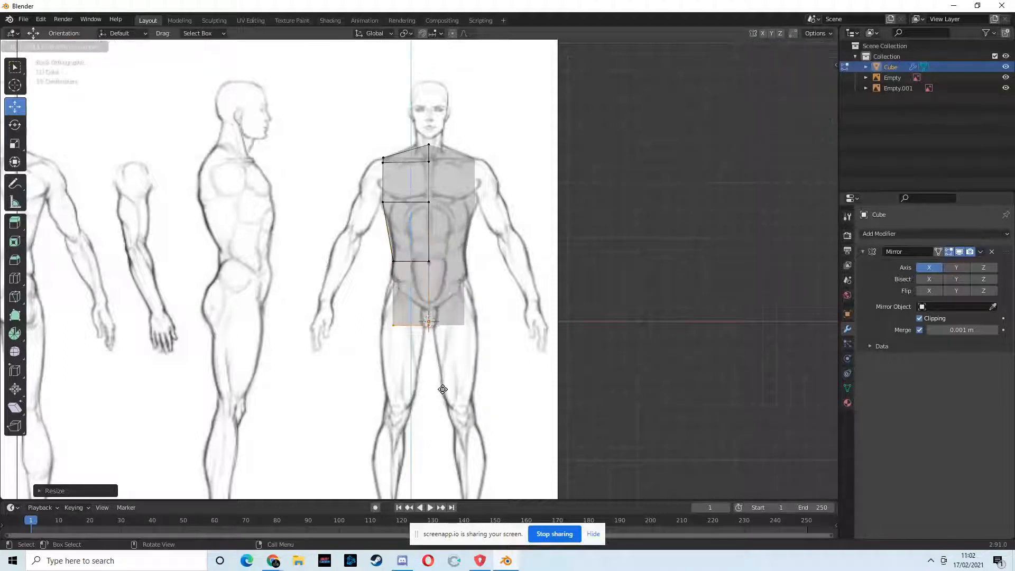
pyautogui.click(443, 391)
pyautogui.press('s')
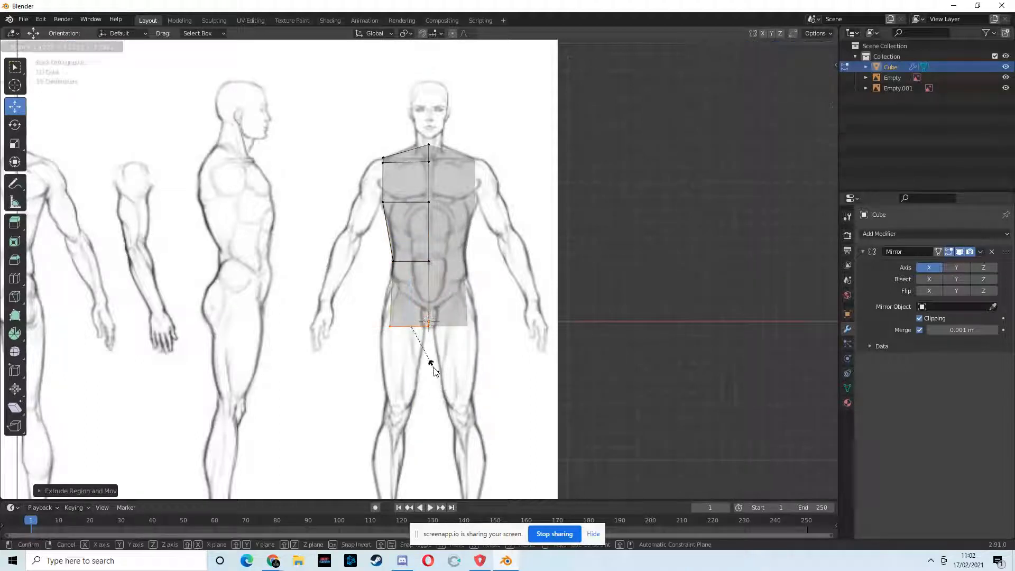
pyautogui.click(373, 333)
# - Raise the outer hip vertices to slope up from the crotch along the figure's hip line, and raise the outer waist vertices slightly
pyautogui.click(381, 326)
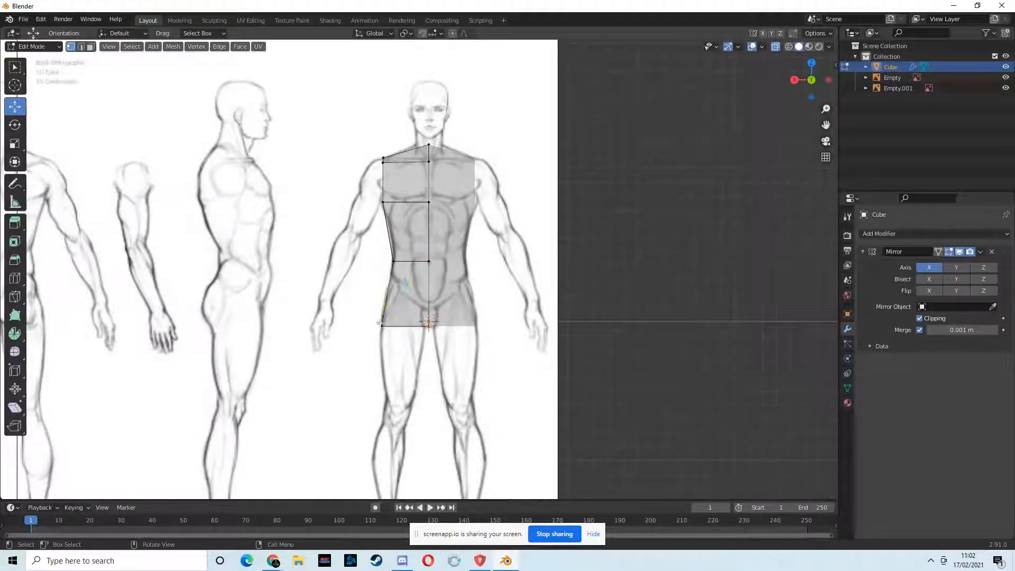
pyautogui.press('g')
pyautogui.press('z')
pyautogui.moveTo(403, 259); pyautogui.dragTo(403, 259)
pyautogui.moveTo(367, 290); pyautogui.dragTo(396, 232)
pyautogui.rightClick(390, 265)
pyautogui.click(388, 260)
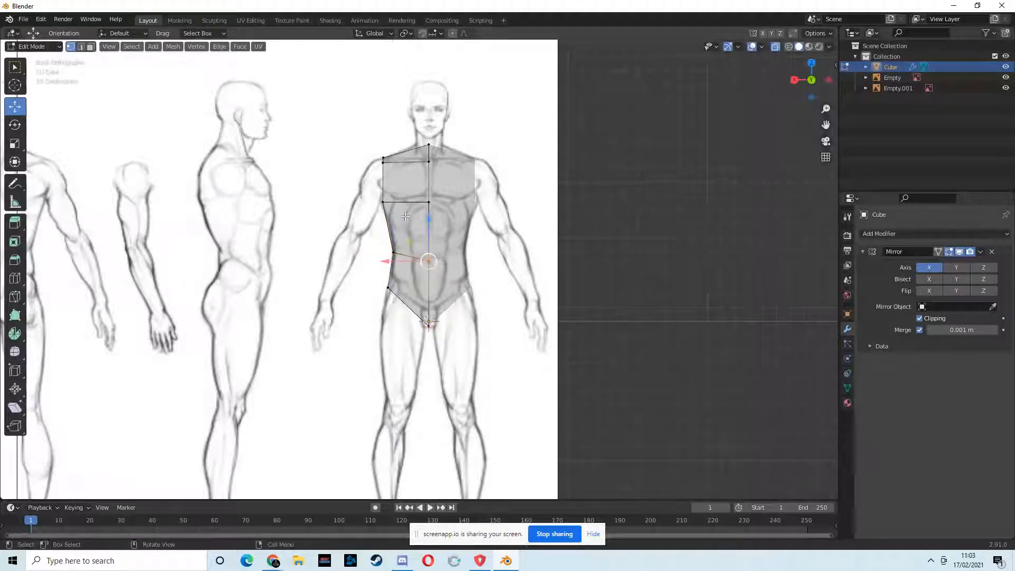
# - Raise the outer vertices at the chest's lower edge along Z and lower the centre vertex just below the collar
pyautogui.click(380, 200)
pyautogui.moveTo(383, 185); pyautogui.dragTo(384, 182)
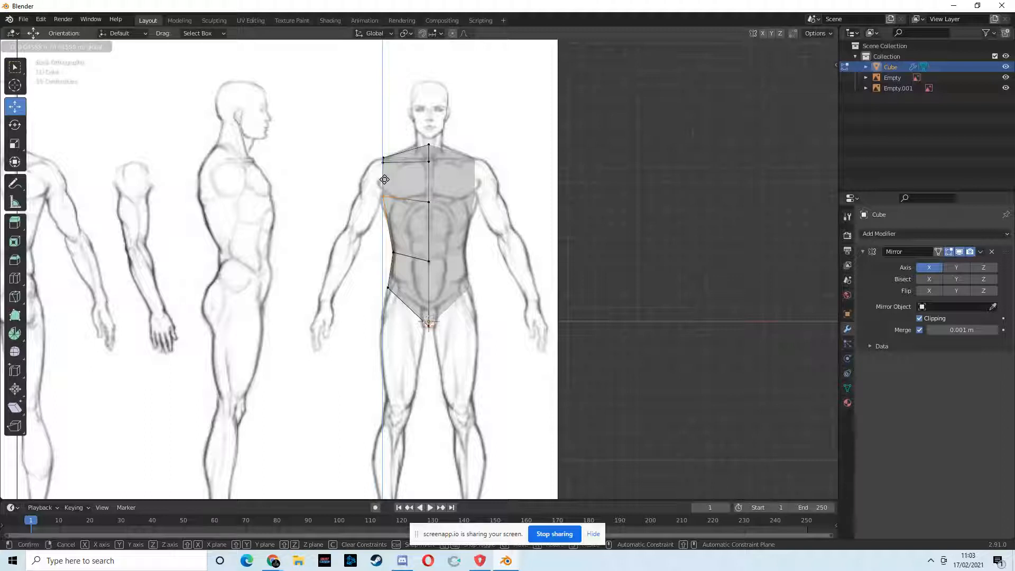
pyautogui.moveTo(384, 180); pyautogui.dragTo(385, 180)
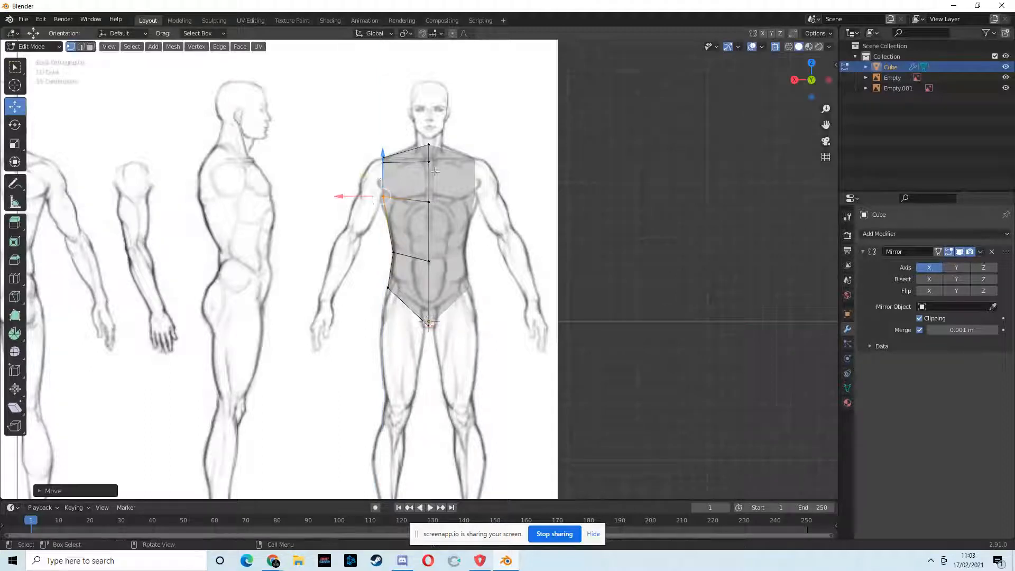
pyautogui.click(425, 154)
pyautogui.click(424, 154)
pyautogui.moveTo(428, 151); pyautogui.dragTo(428, 153)
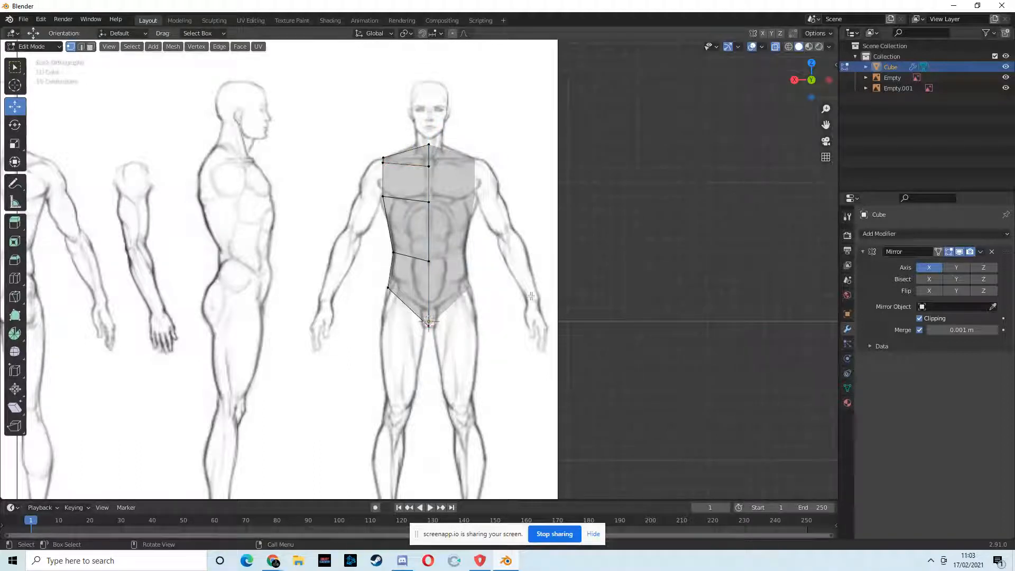
# - Lower the centre waist vertices slightly along Z and check the torso's depth from the side
pyautogui.click(422, 258)
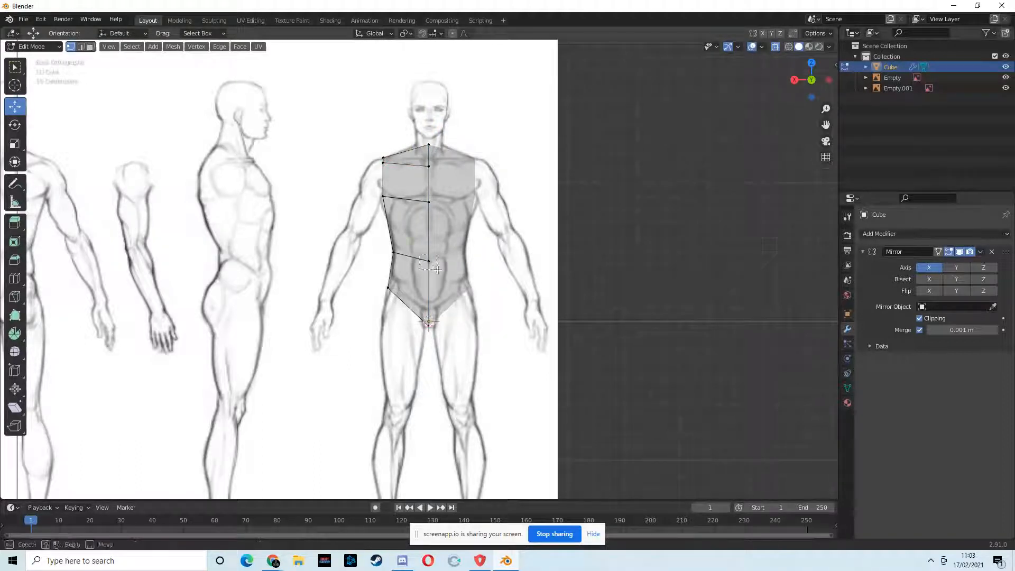
pyautogui.moveTo(427, 239); pyautogui.dragTo(427, 241)
pyautogui.moveTo(427, 241); pyautogui.dragTo(550, 274, button='middle')
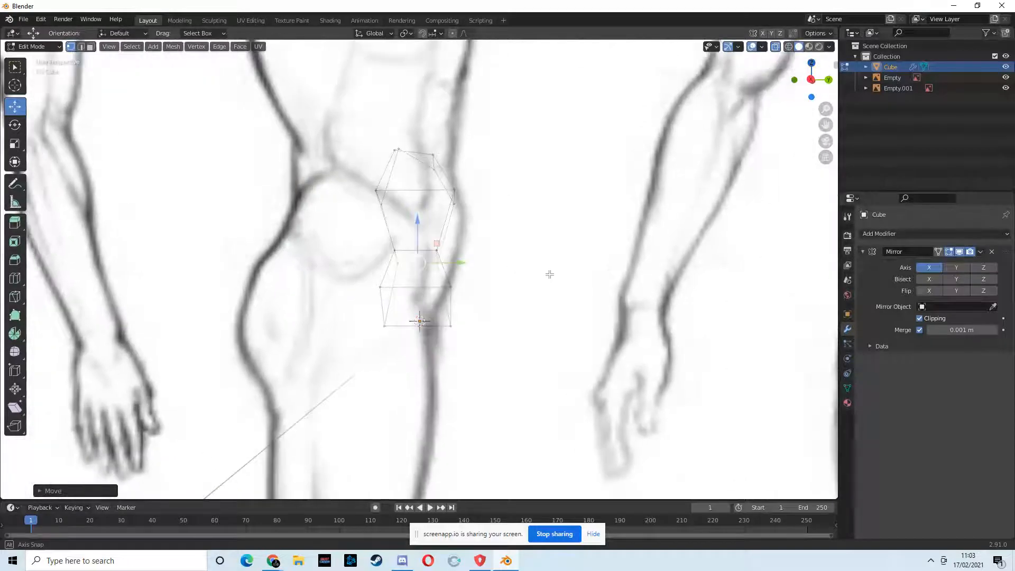
pyautogui.moveTo(488, 280); pyautogui.dragTo(528, 290, button='middle')
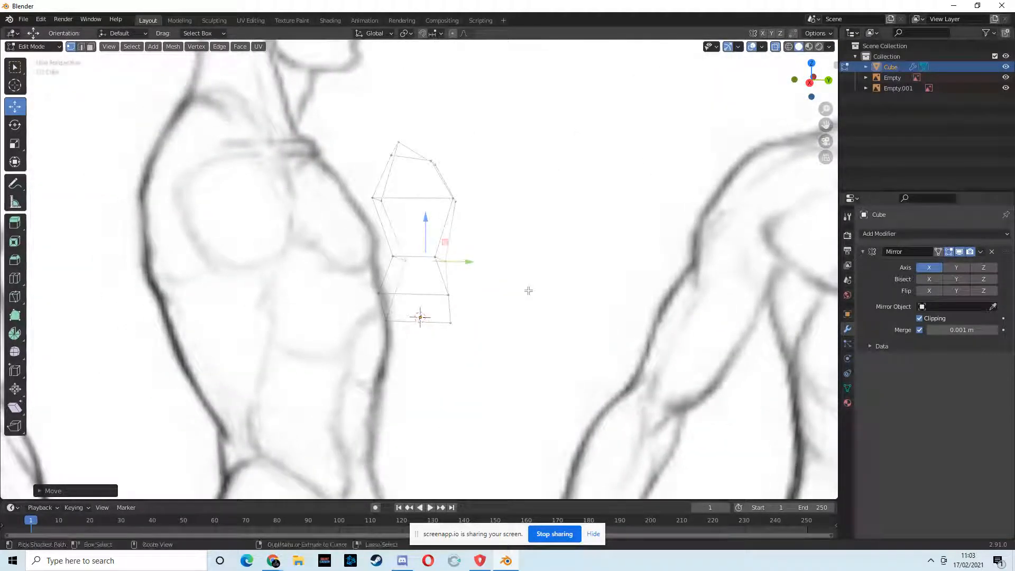
pyautogui.moveTo(666, 198); pyautogui.dragTo(453, 267, button='middle')
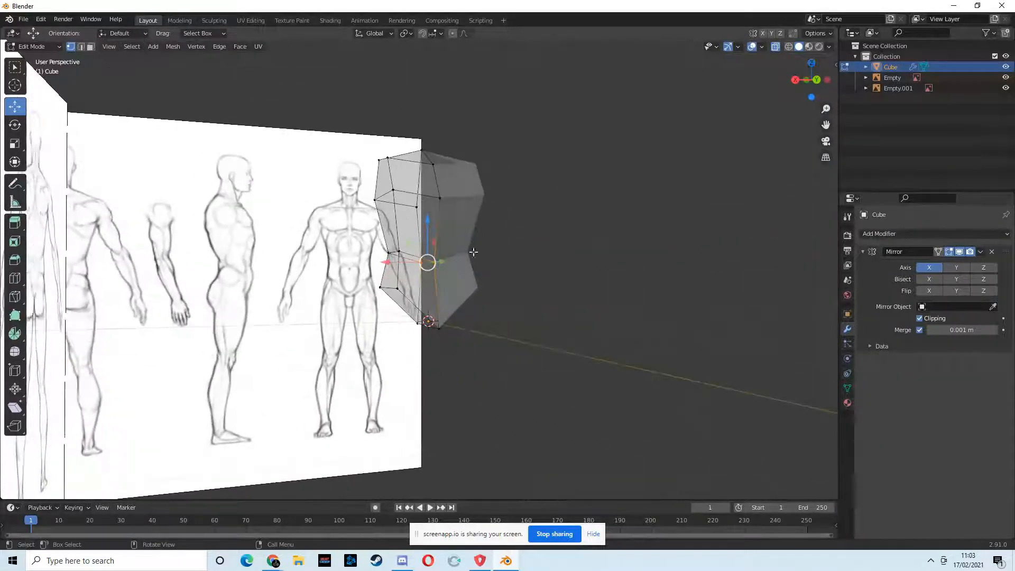
# - Move the centre waist vertices forward along Y and adjust the outer hip vertices to fit the side figure's profile
pyautogui.click(817, 81)
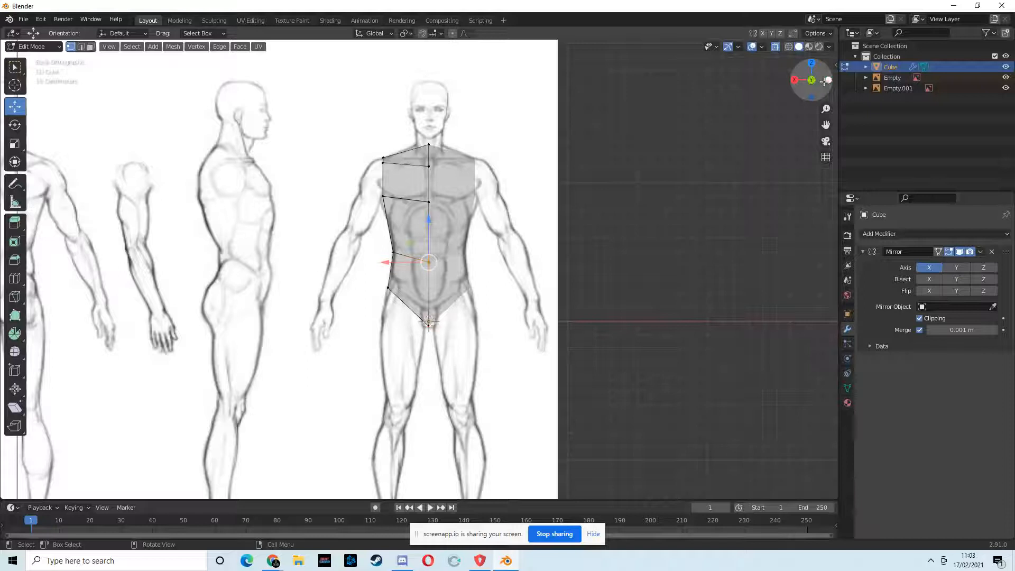
pyautogui.click(824, 82)
pyautogui.moveTo(378, 262); pyautogui.dragTo(369, 263)
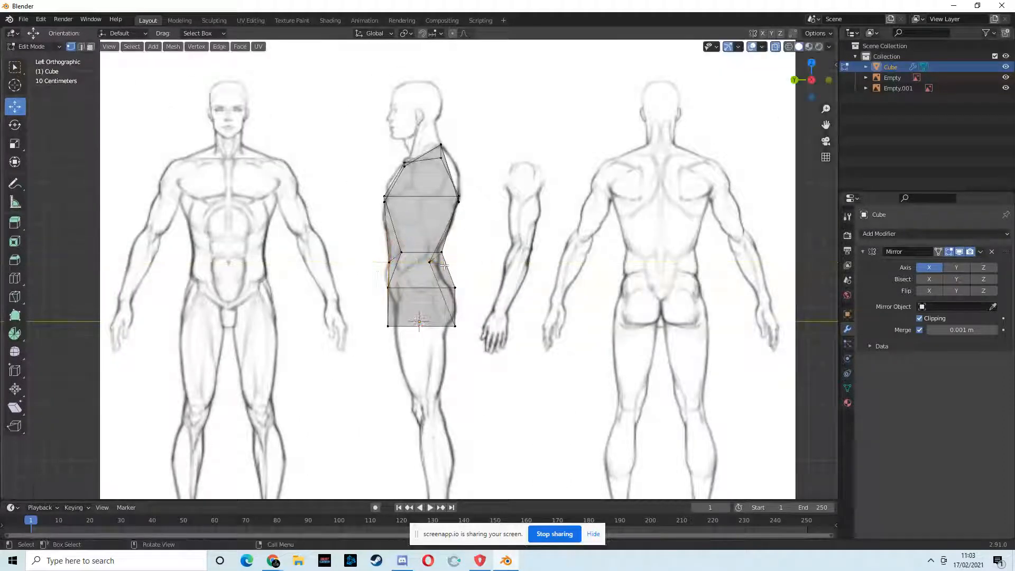
pyautogui.moveTo(433, 266); pyautogui.dragTo(430, 287)
pyautogui.keyDown('alt'); pyautogui.click(430, 286); pyautogui.keyUp('alt')
pyautogui.moveTo(475, 248); pyautogui.dragTo(580, 252, button='middle')
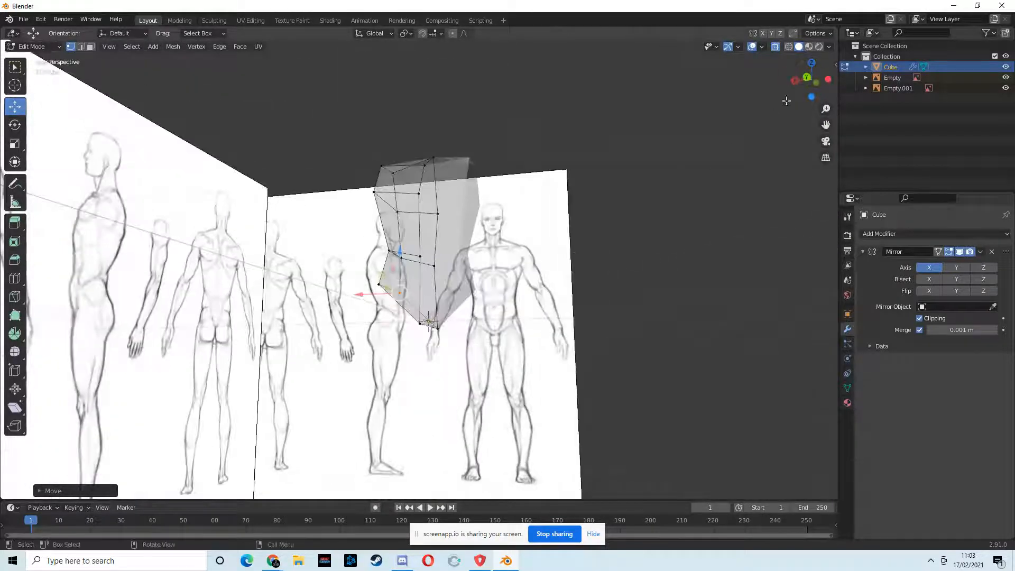
pyautogui.click(806, 76)
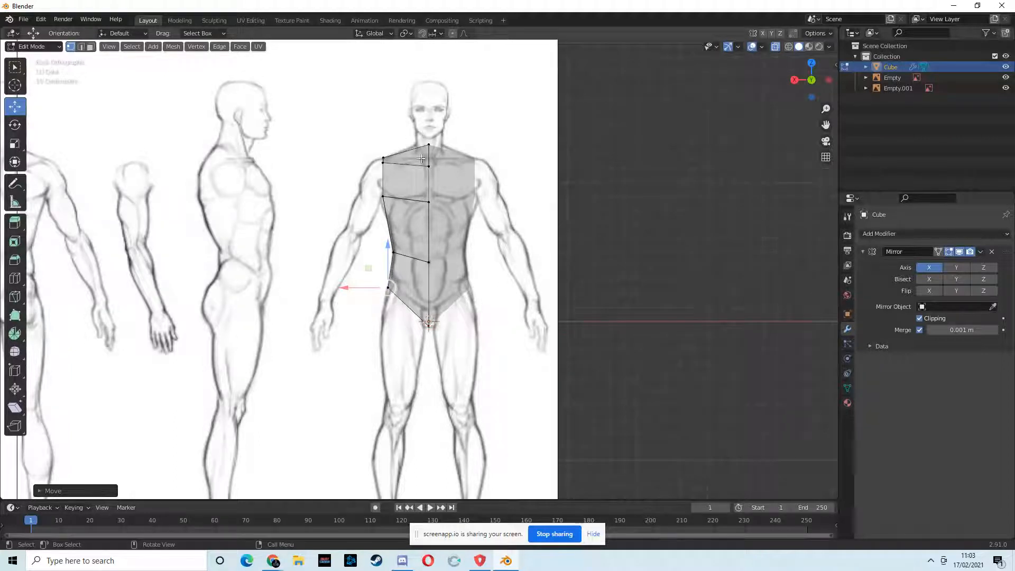
# - Add a vertical loop cut to the torso and slide it close to the centre line
pyautogui.click(14, 282)
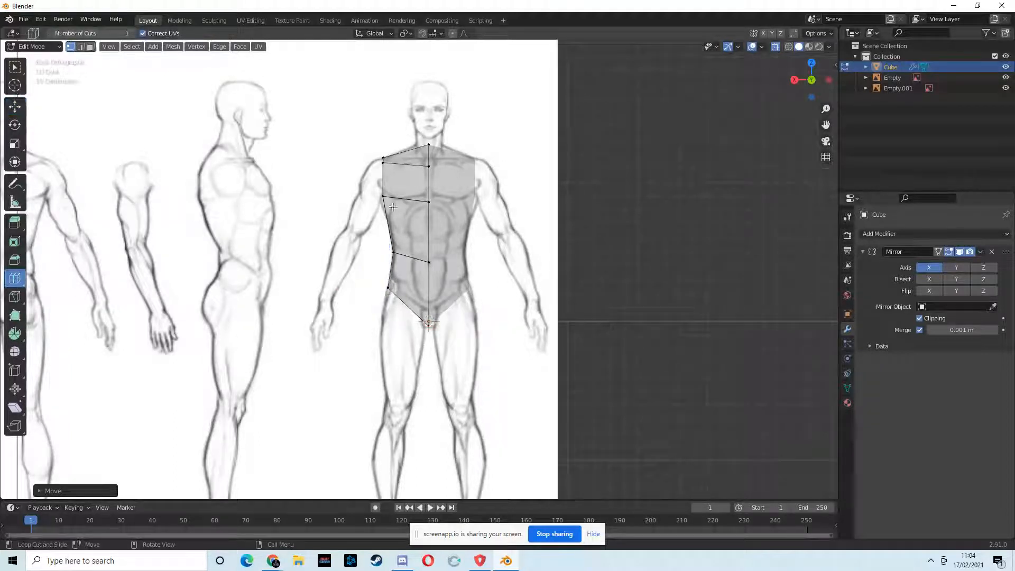
pyautogui.moveTo(397, 170); pyautogui.dragTo(417, 166)
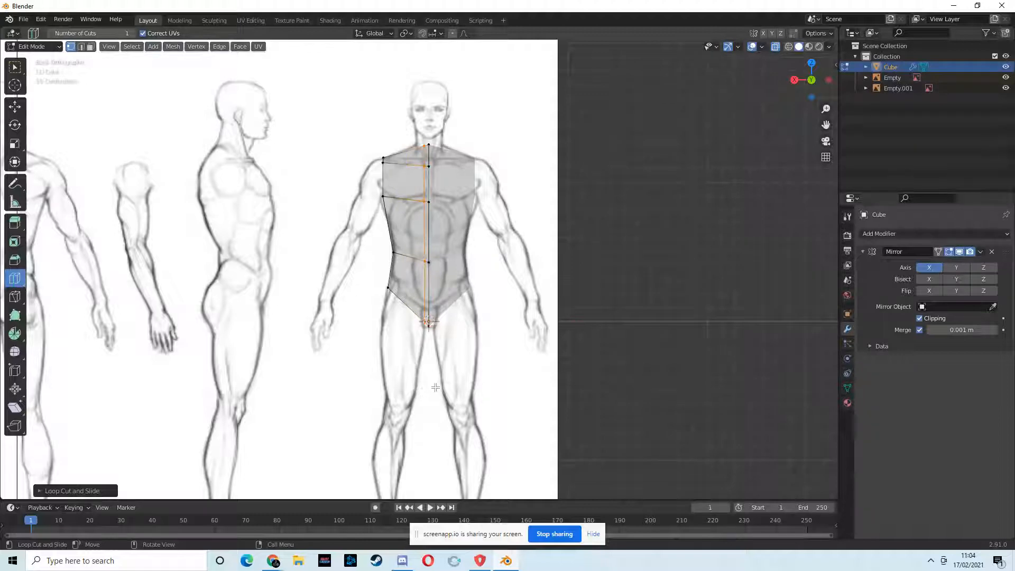
pyautogui.moveTo(444, 242); pyautogui.dragTo(475, 244, button='middle')
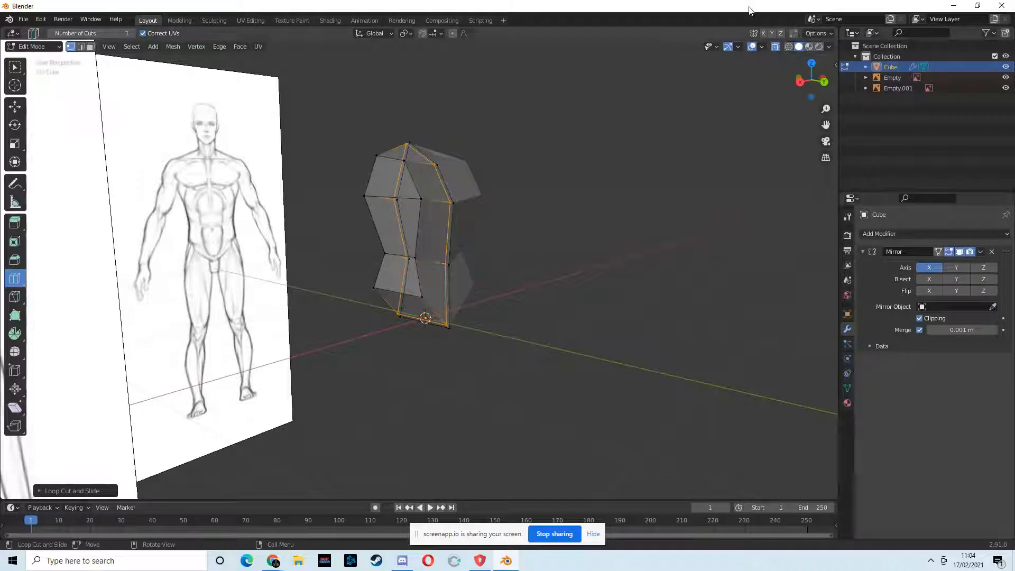
# - Turn off X-ray, hide both reference images and switch to selecting faces on the torso's side
pyautogui.click(776, 46)
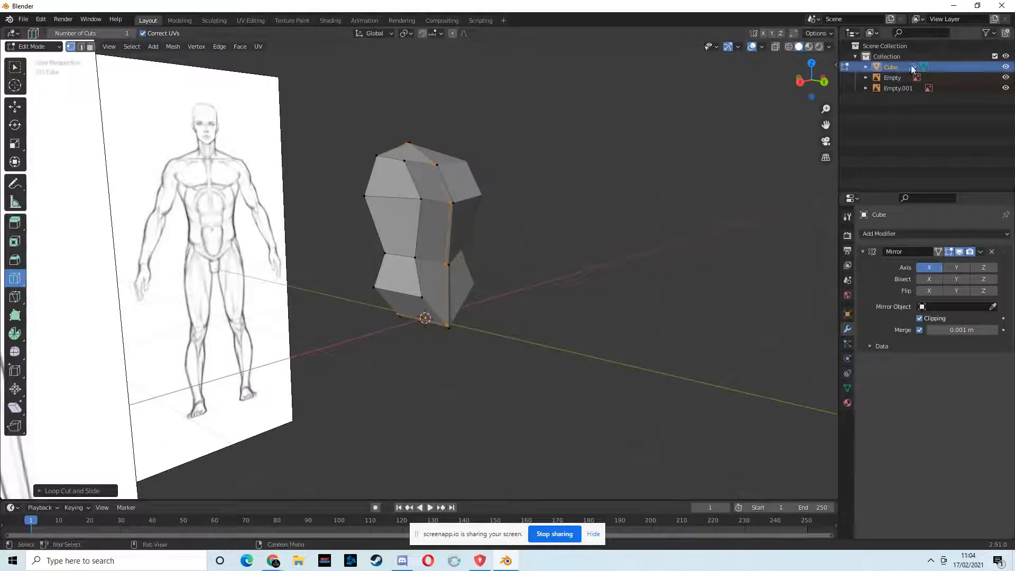
pyautogui.click(1006, 77)
pyautogui.click(1006, 88)
pyautogui.moveTo(589, 181); pyautogui.dragTo(476, 190, button='middle')
pyautogui.scroll(4, 404, 203)
pyautogui.moveTo(401, 208); pyautogui.dragTo(444, 221, button='middle')
pyautogui.click(90, 46)
pyautogui.click(15, 66)
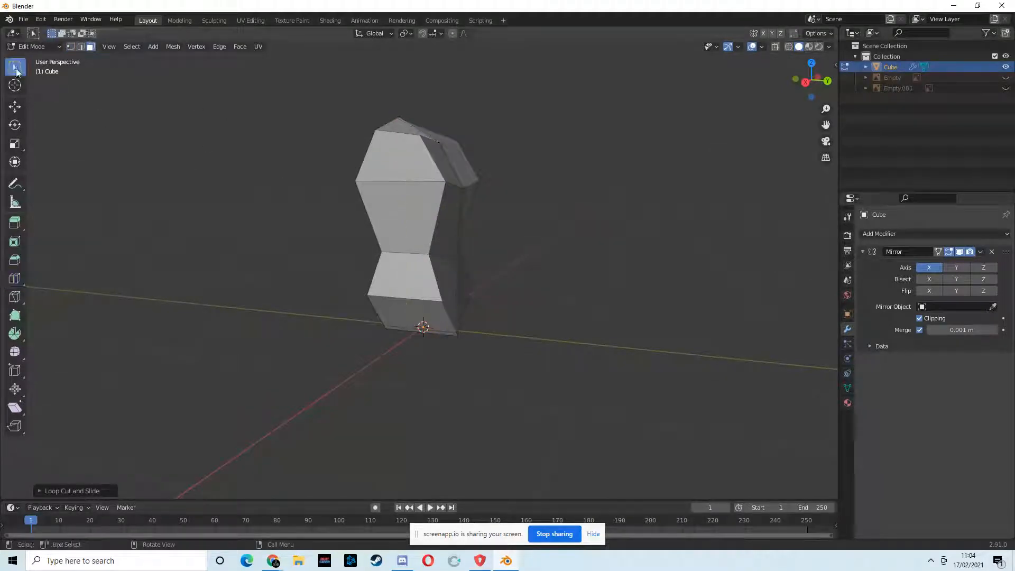
# - Select the torso's side faces from shoulder to hip and scale them narrower along Y
pyautogui.click(401, 166)
pyautogui.keyDown('shift'); pyautogui.click(413, 207); pyautogui.keyUp('shift')
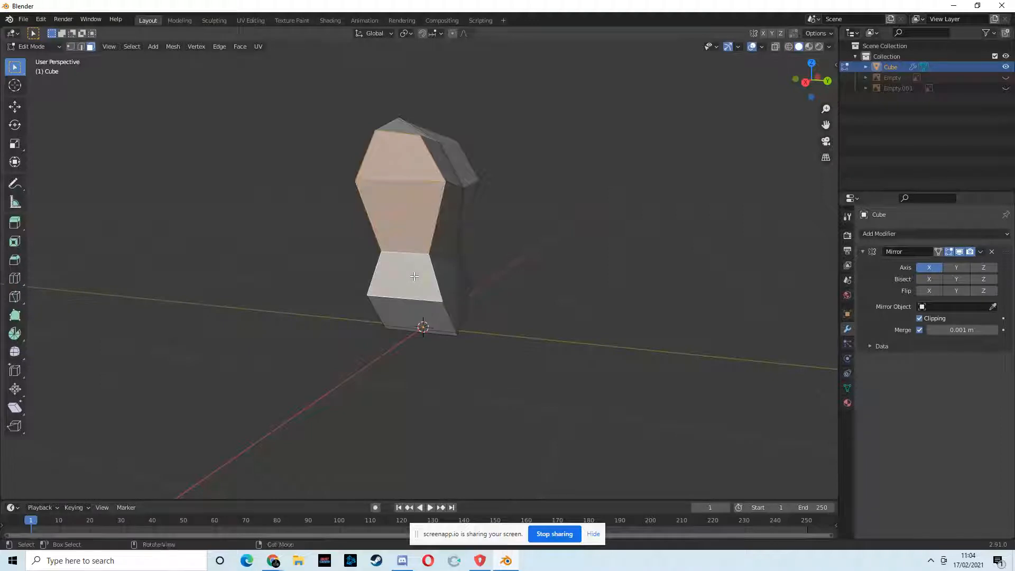
pyautogui.press('s')
pyautogui.press('y')
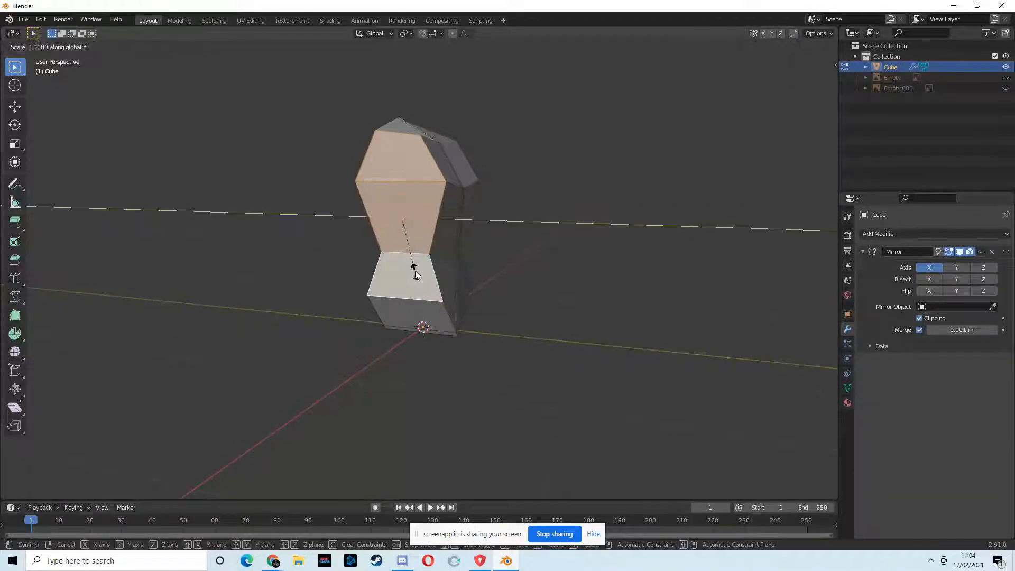
pyautogui.click(385, 257)
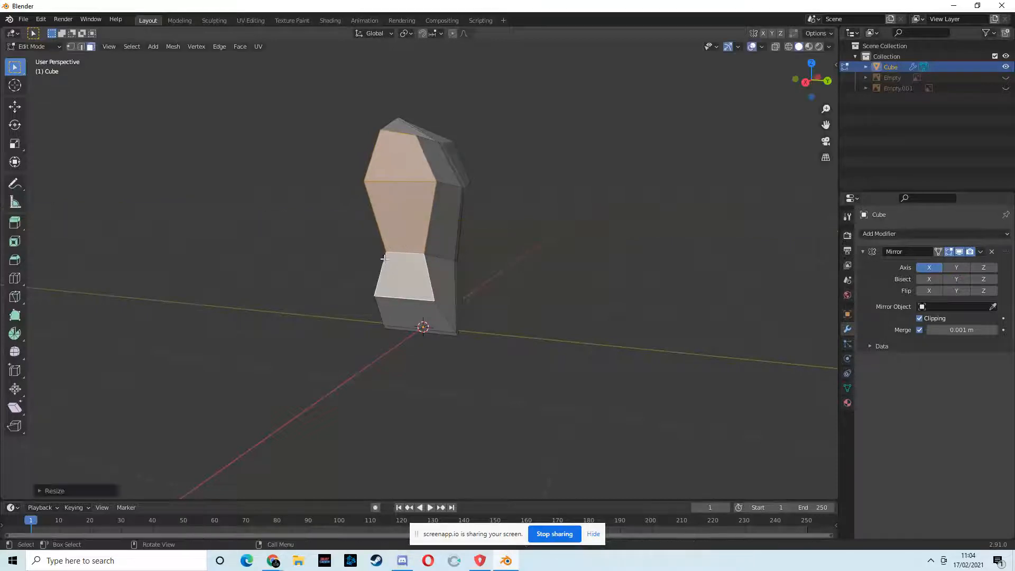
# - Add a vertical loop cut midway between the torso's side edge and the narrow centre strip
pyautogui.moveTo(385, 259); pyautogui.dragTo(338, 271, button='middle')
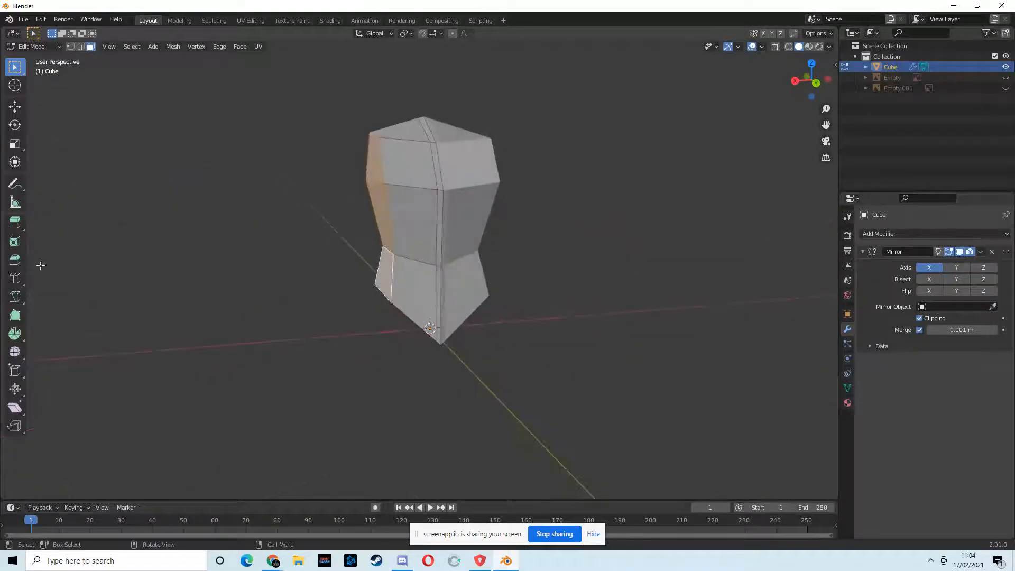
pyautogui.click(14, 278)
pyautogui.click(407, 228)
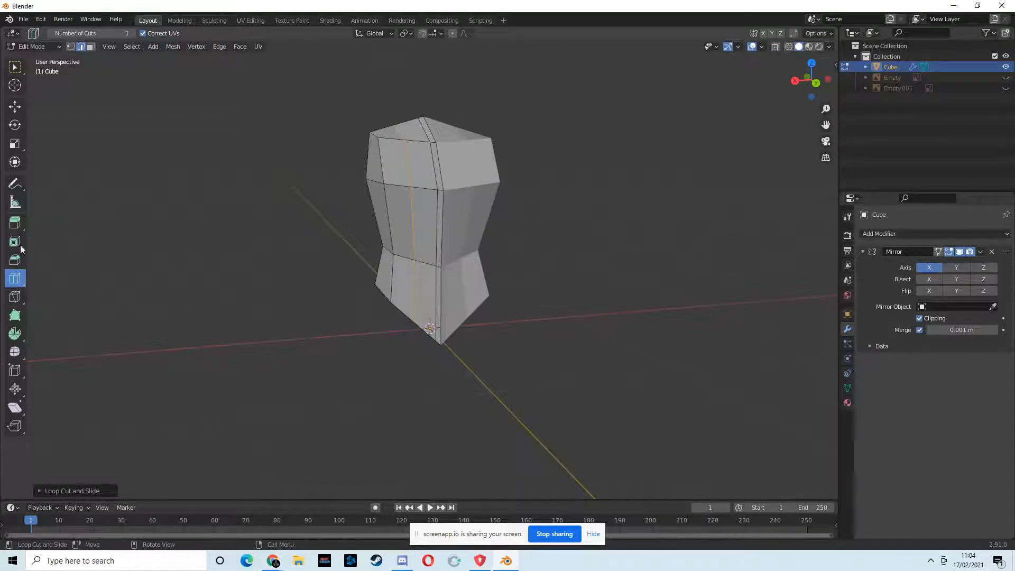
# - Reselect the side faces from shoulder to hip in face mode and scale them down further along Y to round the torso
pyautogui.click(15, 222)
pyautogui.moveTo(132, 248); pyautogui.dragTo(195, 264, button='middle')
pyautogui.click(404, 167)
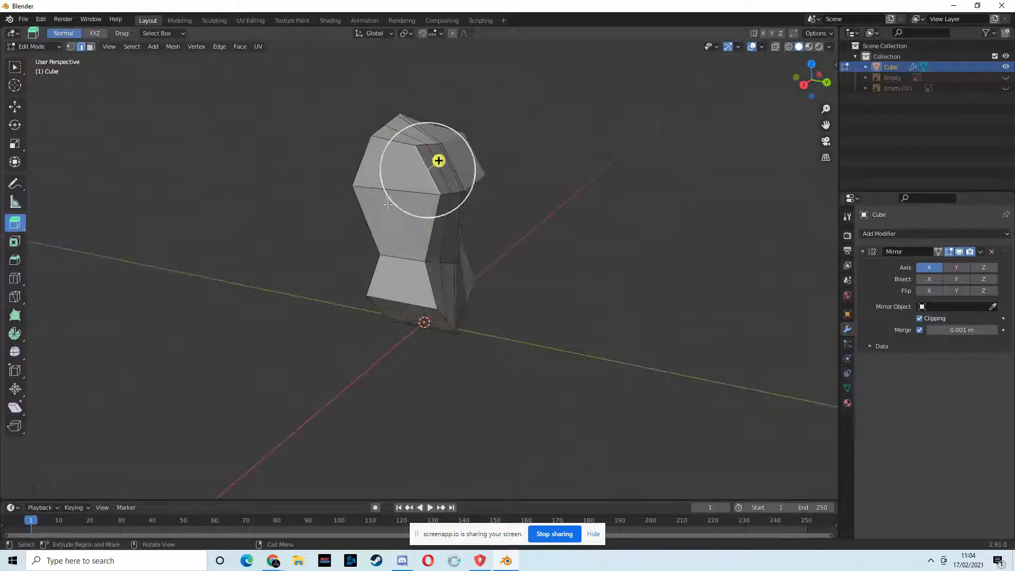
pyautogui.click(94, 47)
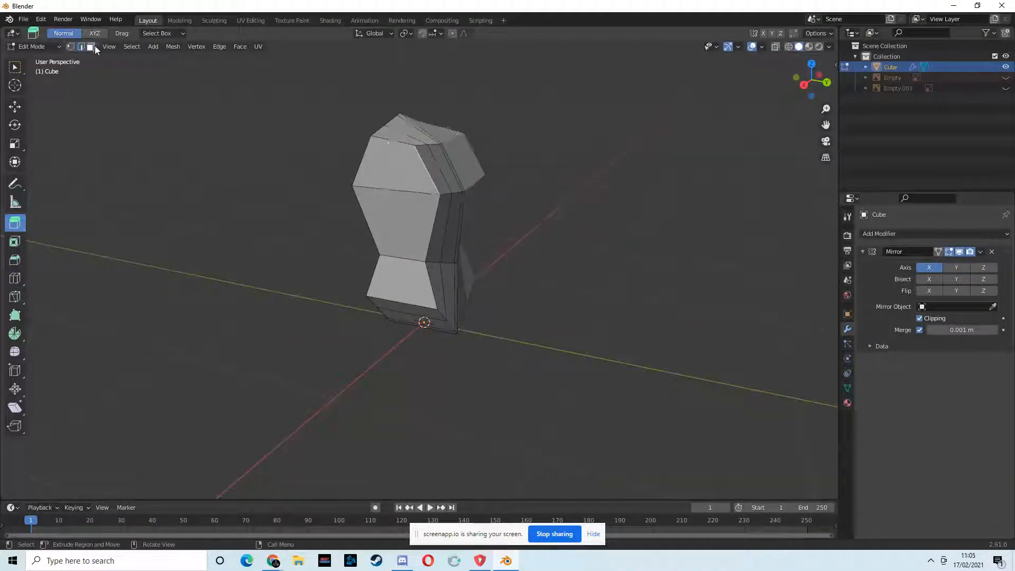
pyautogui.click(407, 175)
pyautogui.keyDown('shift'); pyautogui.click(399, 283); pyautogui.keyUp('shift')
pyautogui.press('s')
pyautogui.press('y')
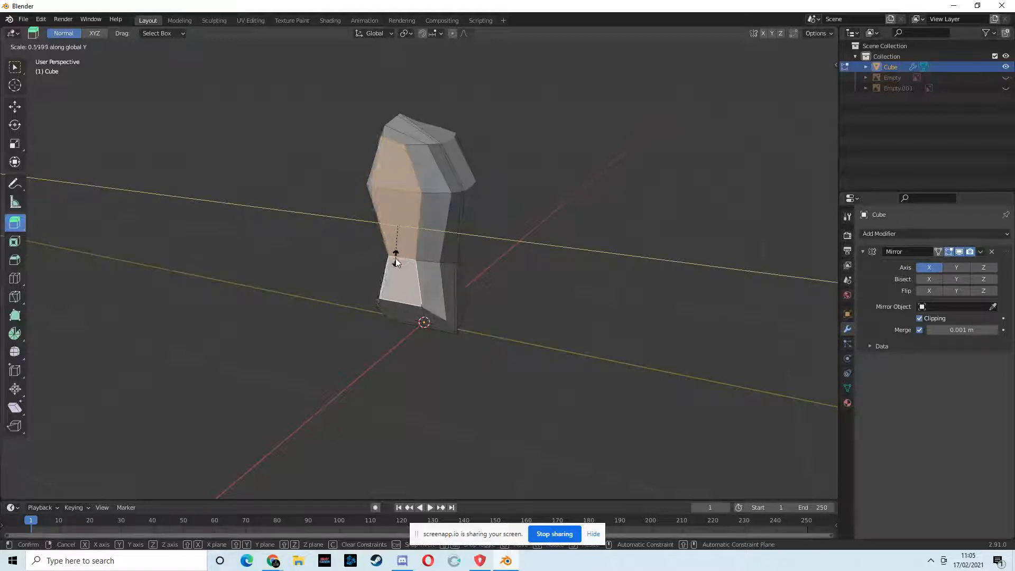
pyautogui.click(400, 258)
pyautogui.moveTo(403, 258); pyautogui.dragTo(437, 251, button='middle')
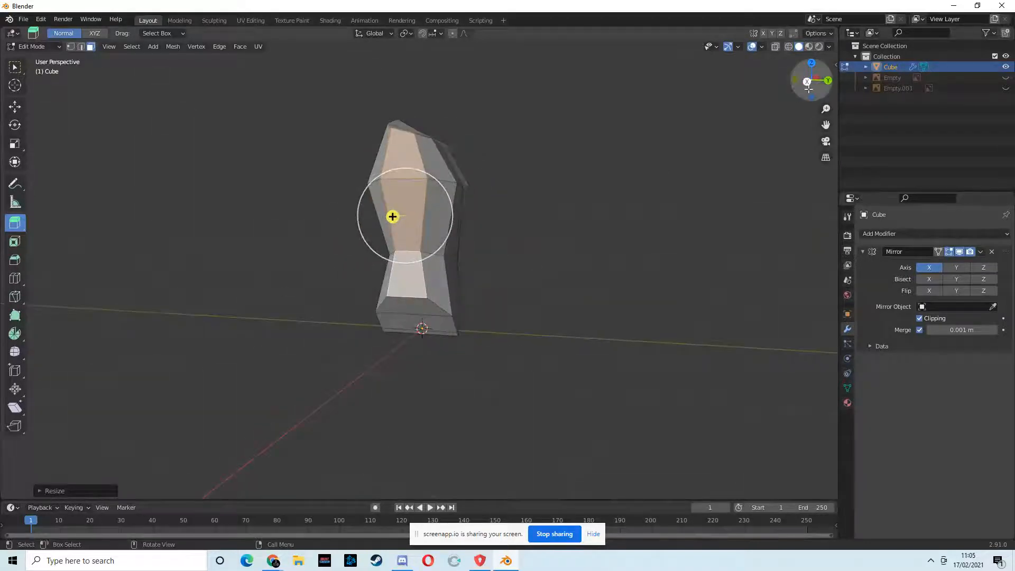
# - Show both reference images again and compare the torso with them in wireframe before returning to solid shading
pyautogui.moveTo(1006, 78); pyautogui.dragTo(1004, 91)
pyautogui.moveTo(392, 216); pyautogui.dragTo(396, 187, button='middle')
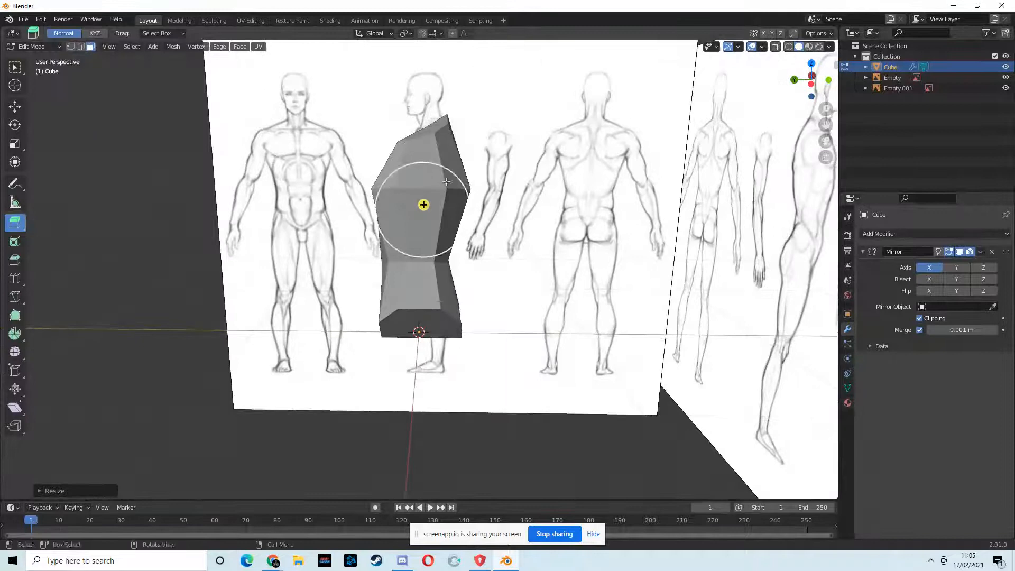
pyautogui.click(788, 47)
pyautogui.moveTo(529, 159); pyautogui.dragTo(495, 162, button='middle')
pyautogui.moveTo(390, 212); pyautogui.dragTo(406, 194, button='middle')
pyautogui.click(800, 47)
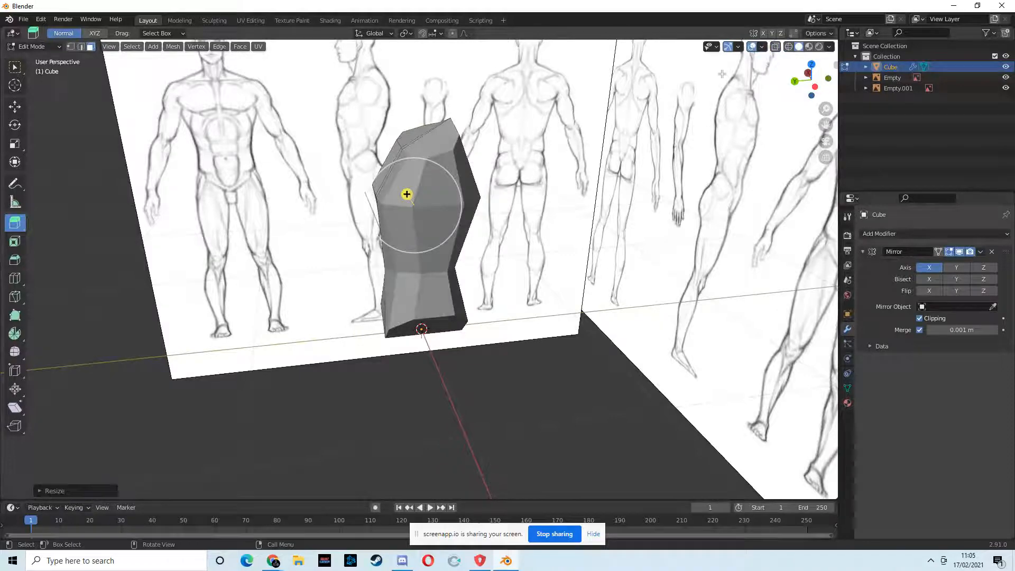
# - Add a vertical loop cut down the middle of the torso's side and a horizontal loop cut around the upper chest
pyautogui.moveTo(670, 123); pyautogui.dragTo(626, 126, button='middle')
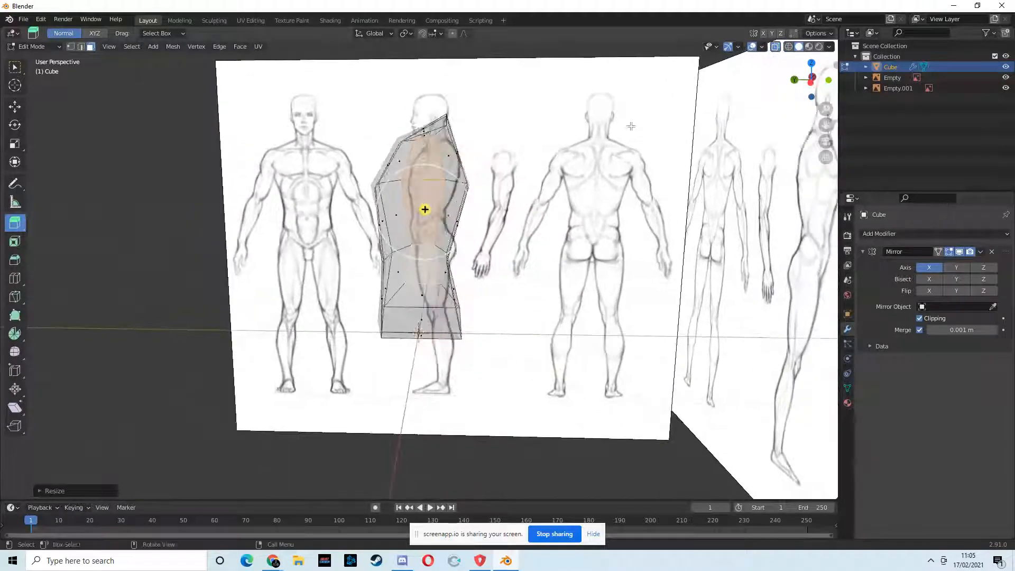
pyautogui.click(812, 80)
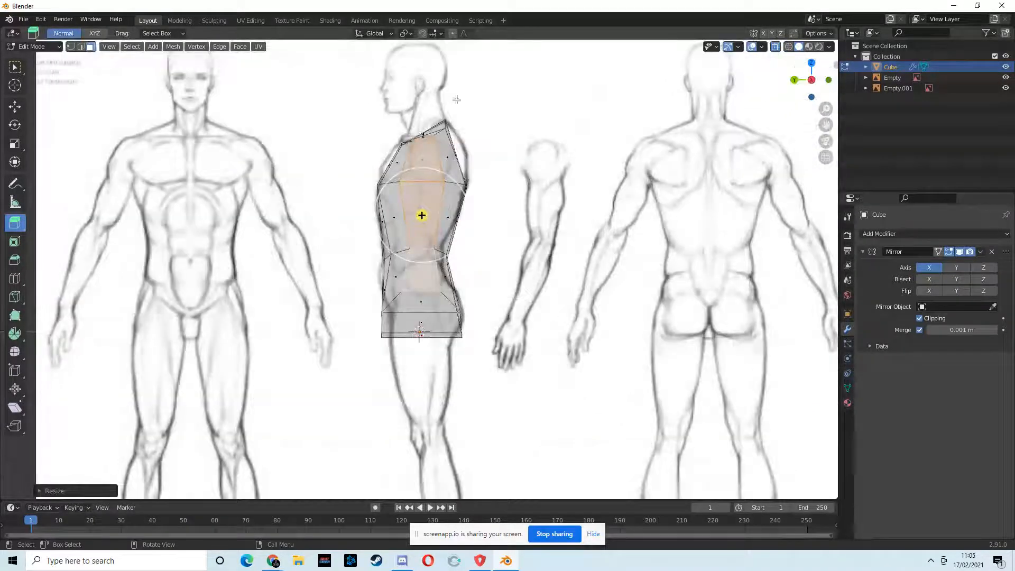
pyautogui.moveTo(543, 108); pyautogui.dragTo(629, 160, button='middle')
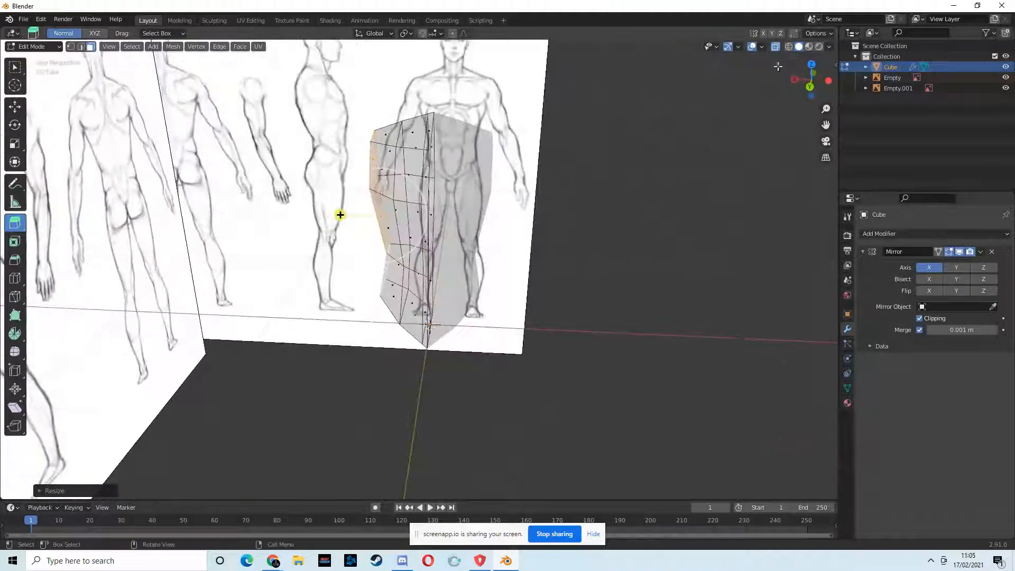
pyautogui.moveTo(682, 136); pyautogui.dragTo(474, 159, button='middle')
pyautogui.click(775, 47)
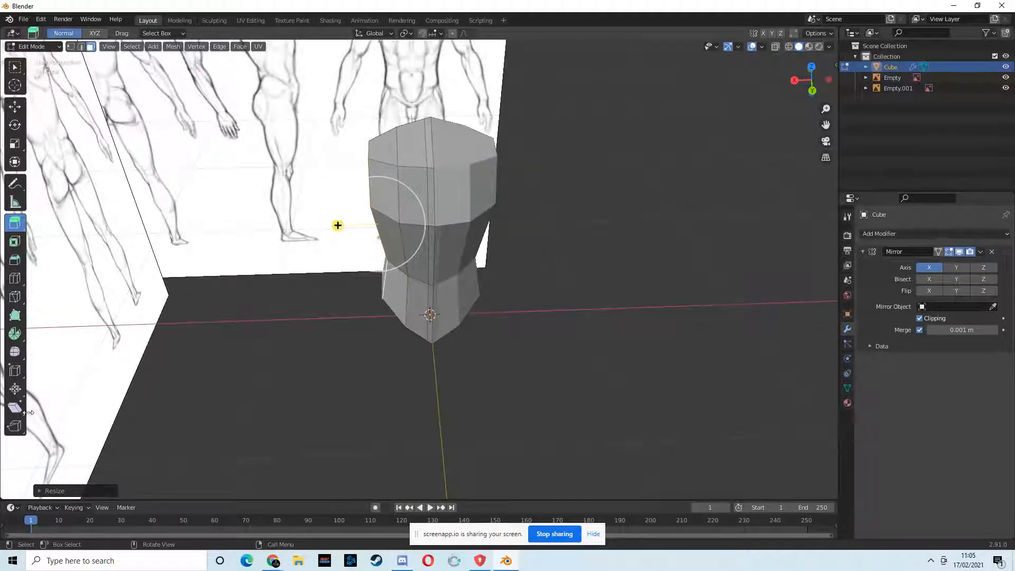
pyautogui.click(15, 278)
pyautogui.click(428, 153)
pyautogui.moveTo(428, 156)
pyautogui.mouseDown(button='middle')
pyautogui.moveTo(492, 181)
pyautogui.moveTo(419, 268)
pyautogui.moveTo(438, 249)
pyautogui.moveTo(423, 161)
pyautogui.mouseUp(button='middle')
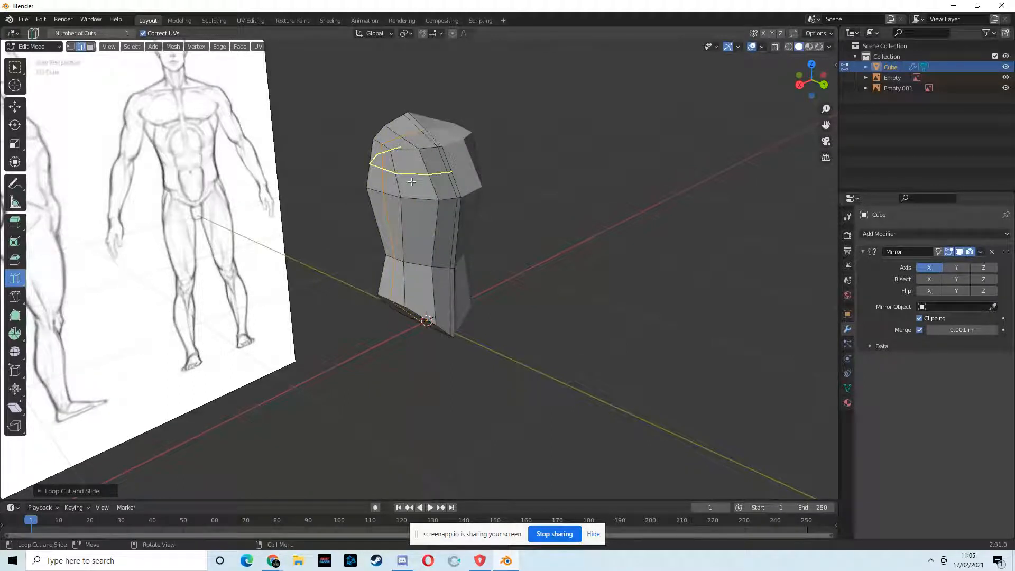
pyautogui.moveTo(622, 277); pyautogui.dragTo(657, 290, button='middle')
pyautogui.moveTo(545, 264)
pyautogui.mouseDown(button='middle')
pyautogui.moveTo(420, 313)
pyautogui.moveTo(542, 255)
pyautogui.moveTo(476, 236)
pyautogui.moveTo(425, 236)
pyautogui.moveTo(429, 225)
pyautogui.mouseUp(button='middle')
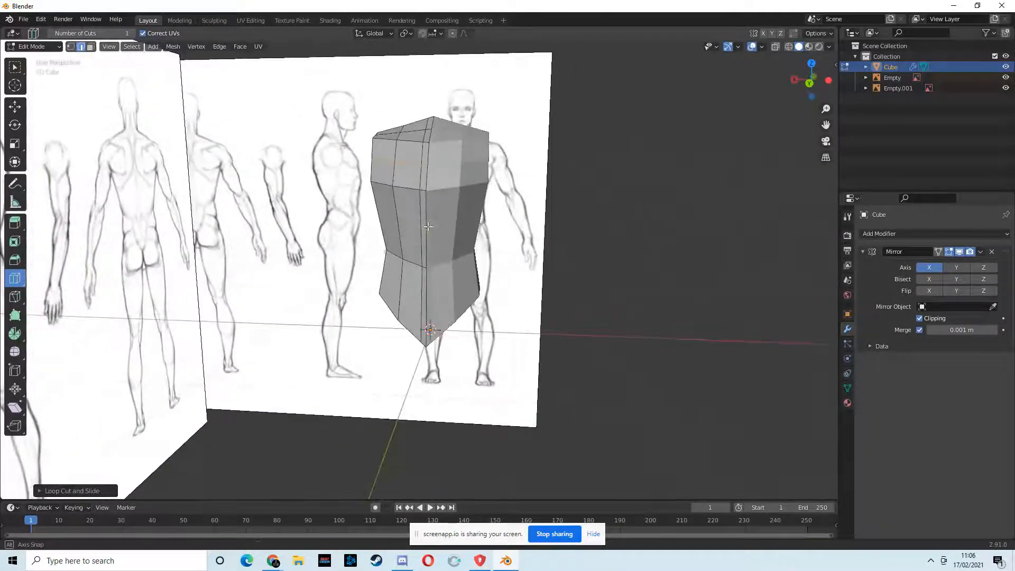
pyautogui.moveTo(273, 561)
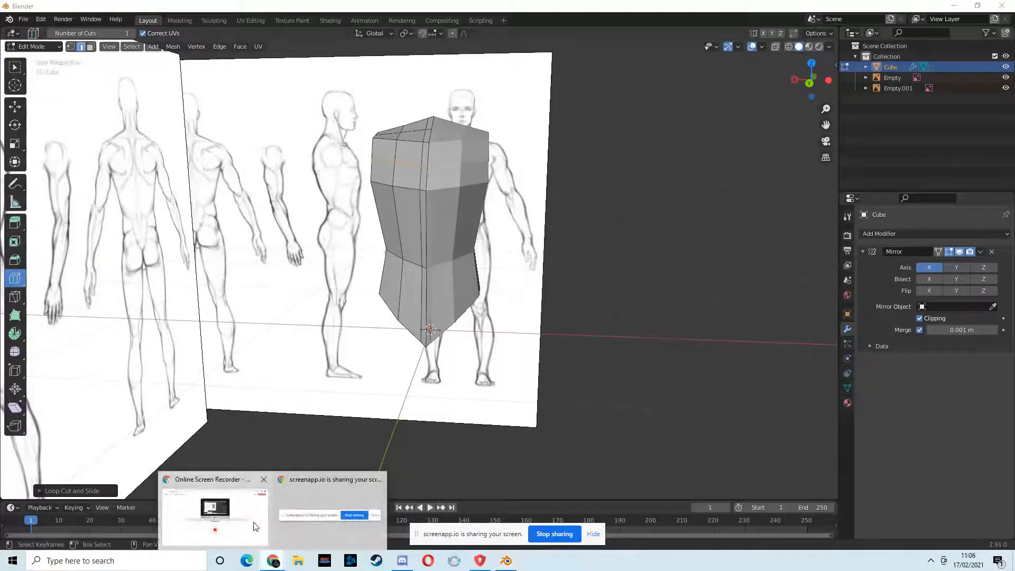
pyautogui.click(255, 526)
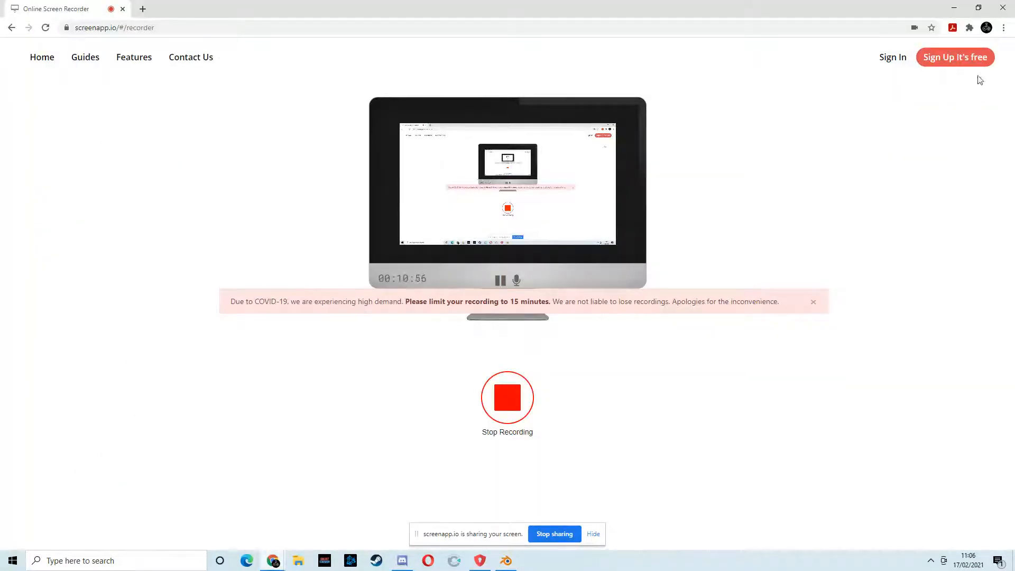
pyautogui.click(954, 8)
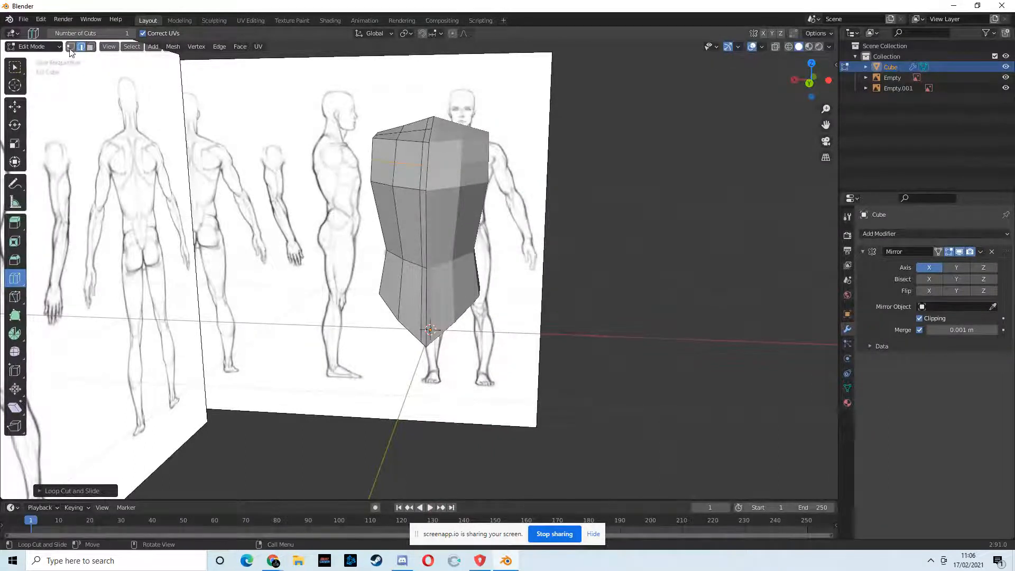
# - Move the shoulder-top vertices beside the centre line outward along X to widen the neck base to the front reference
pyautogui.moveTo(303, 140); pyautogui.dragTo(453, 188, button='middle')
pyautogui.press('w')
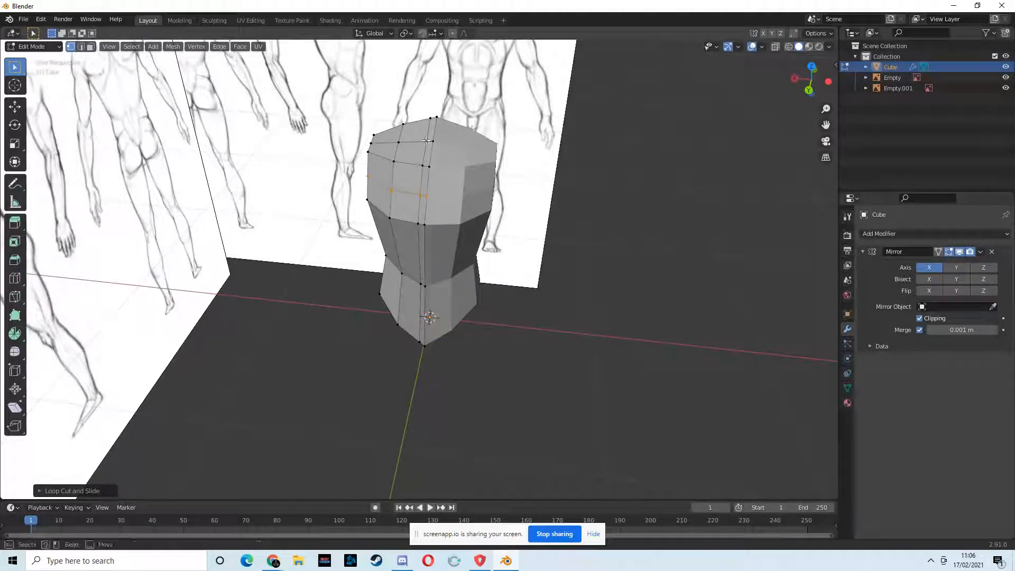
pyautogui.keyDown('shift'); pyautogui.click(427, 141); pyautogui.keyUp('shift')
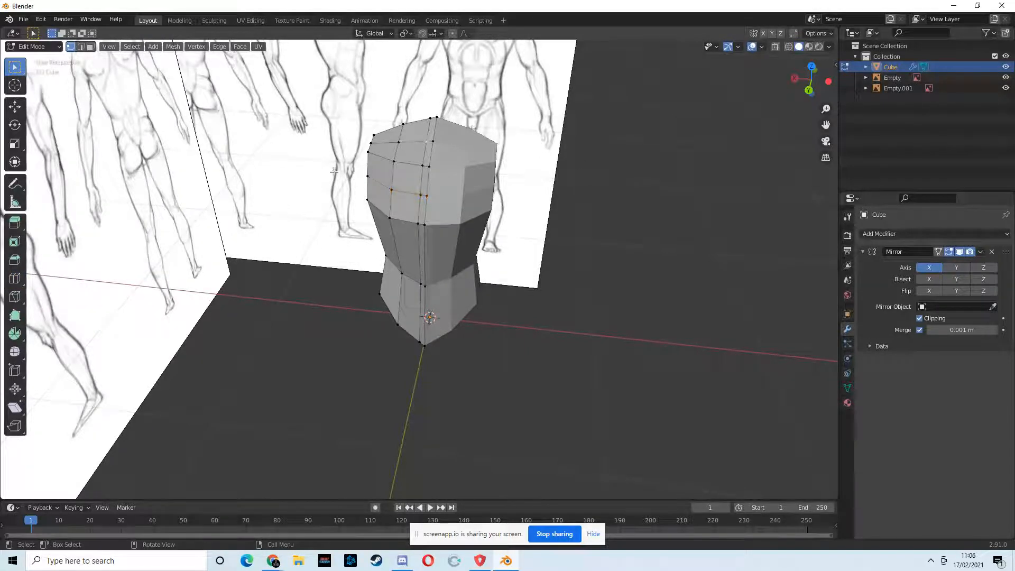
pyautogui.click(15, 106)
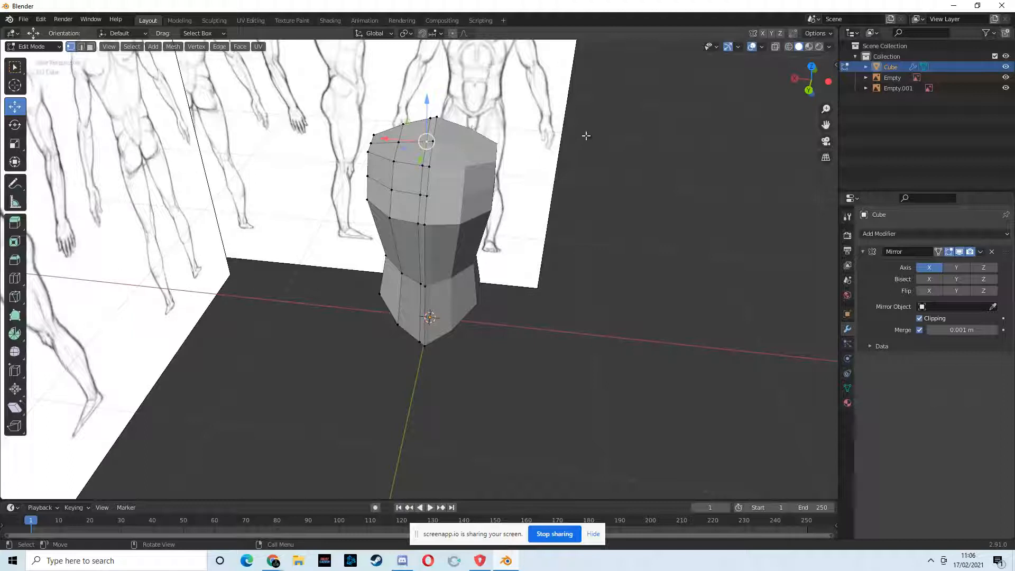
pyautogui.click(581, 141)
pyautogui.moveTo(387, 140); pyautogui.dragTo(366, 138)
pyautogui.moveTo(366, 139); pyautogui.dragTo(740, 87, button='middle')
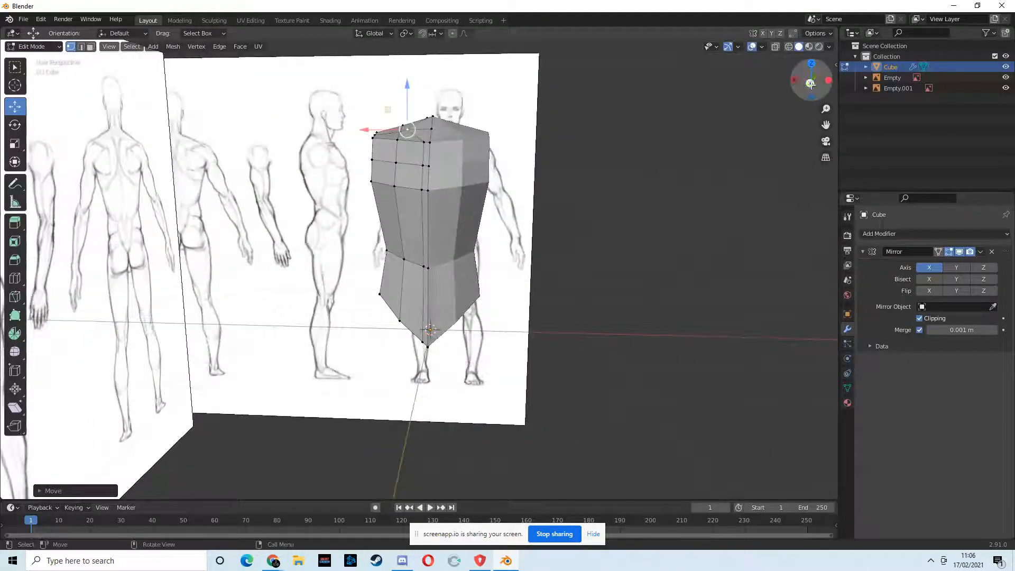
pyautogui.click(810, 83)
pyautogui.moveTo(379, 128)
pyautogui.mouseDown()
pyautogui.moveTo(369, 135)
pyautogui.moveTo(389, 133)
pyautogui.mouseUp()
pyautogui.click(415, 124)
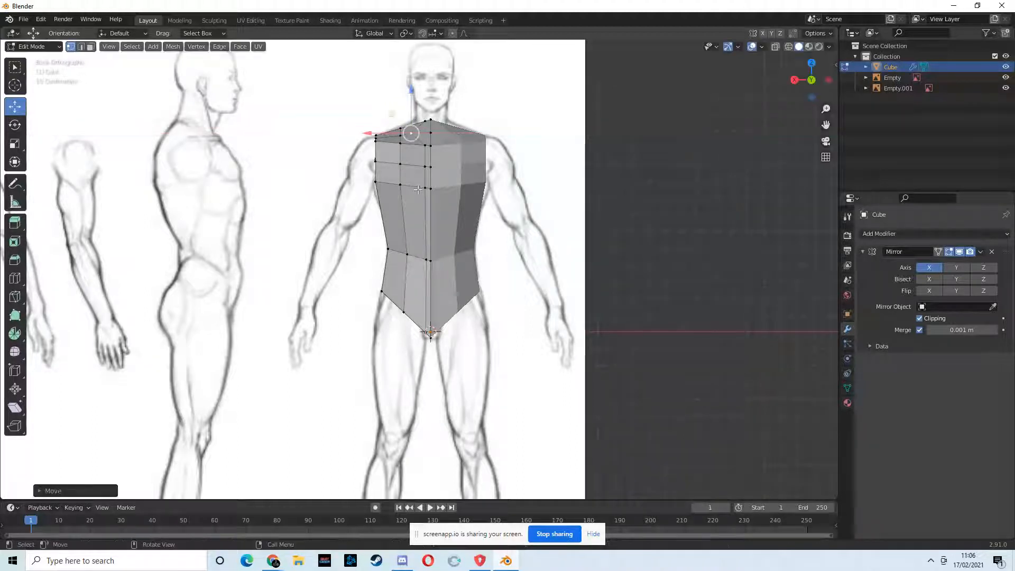
# - Extrude the top face beside the centre line upward to the chin as the neck, and scale its end slightly smaller
pyautogui.click(90, 47)
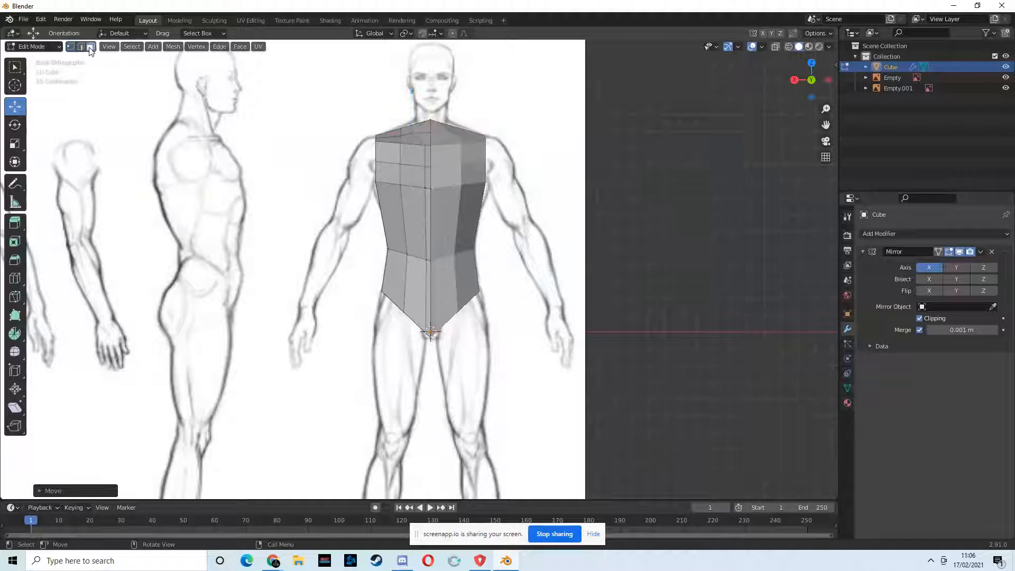
pyautogui.click(430, 132)
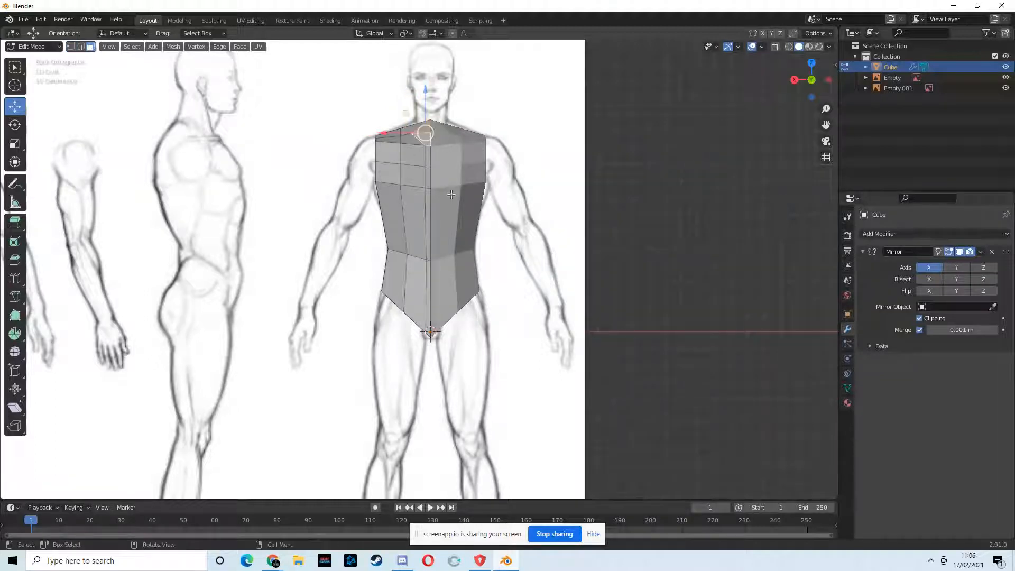
pyautogui.press('e')
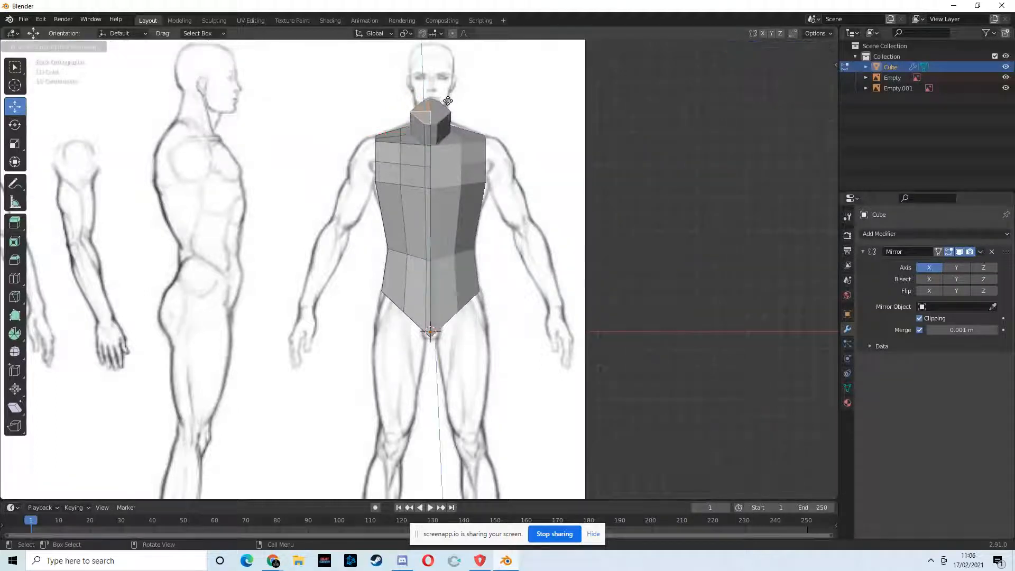
pyautogui.click(449, 102)
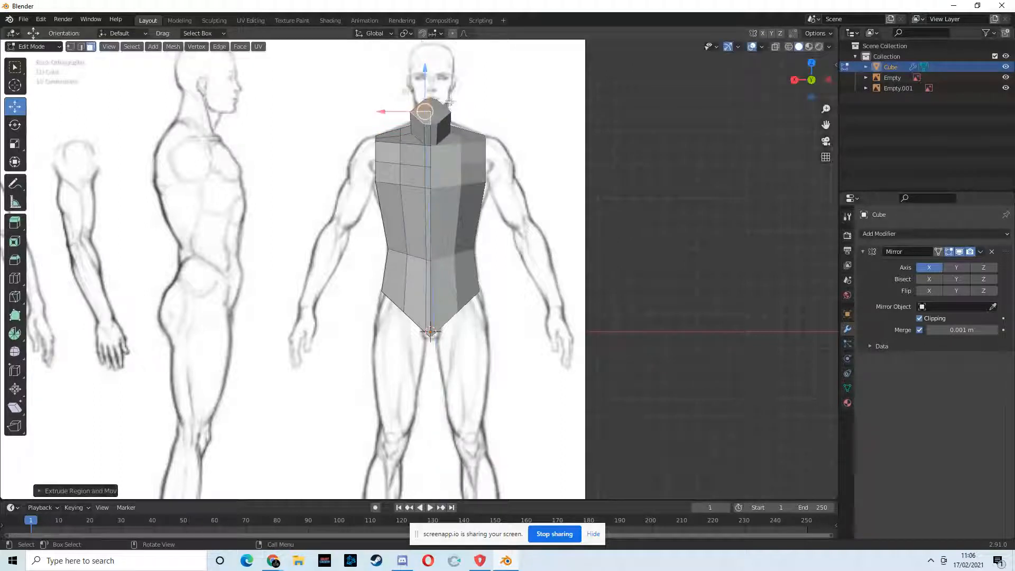
pyautogui.press('s')
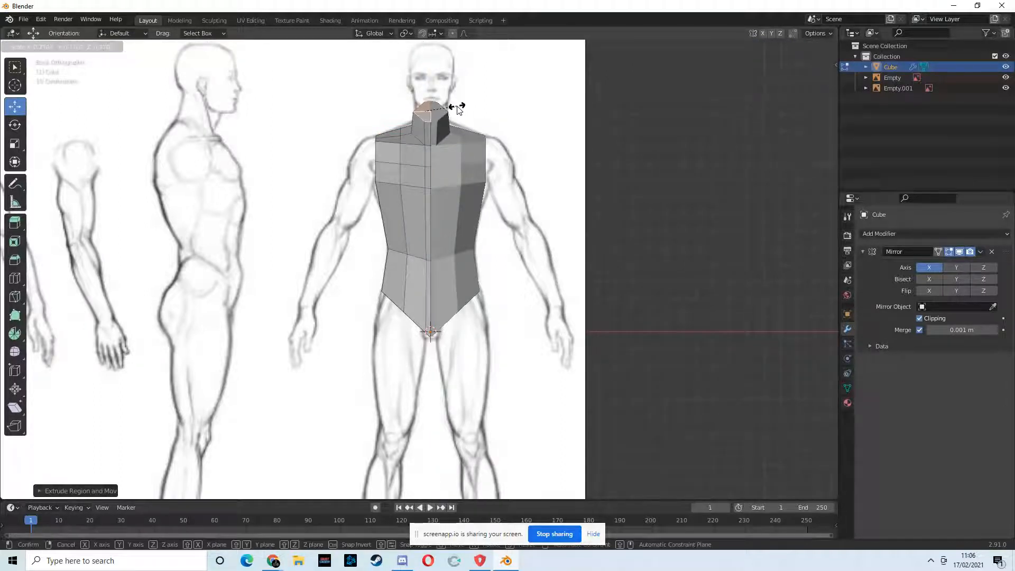
pyautogui.click(457, 107)
# - Add a horizontal loop cut around the middle of the extruded neck
pyautogui.moveTo(457, 107); pyautogui.dragTo(487, 152, button='middle')
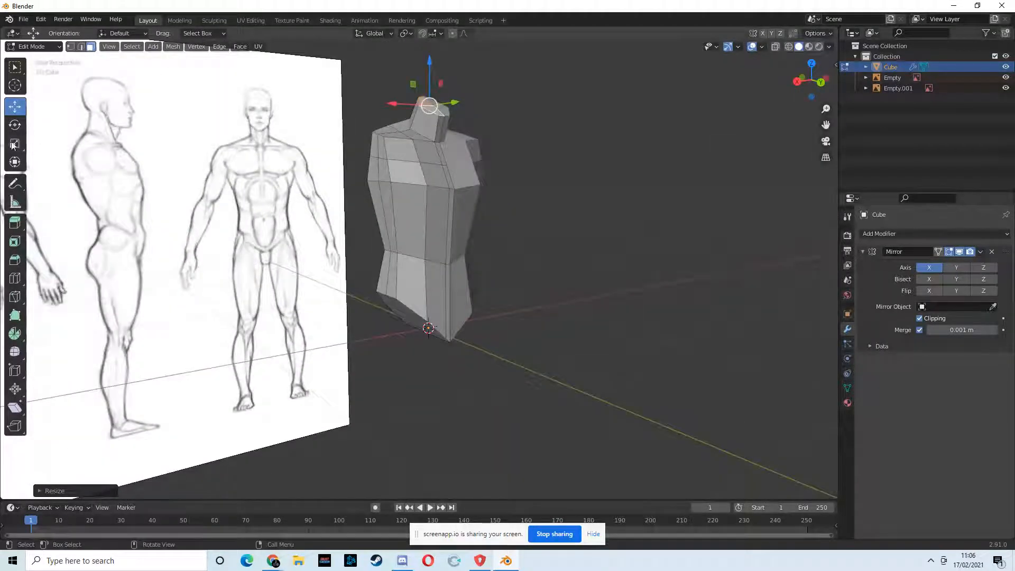
pyautogui.click(23, 280)
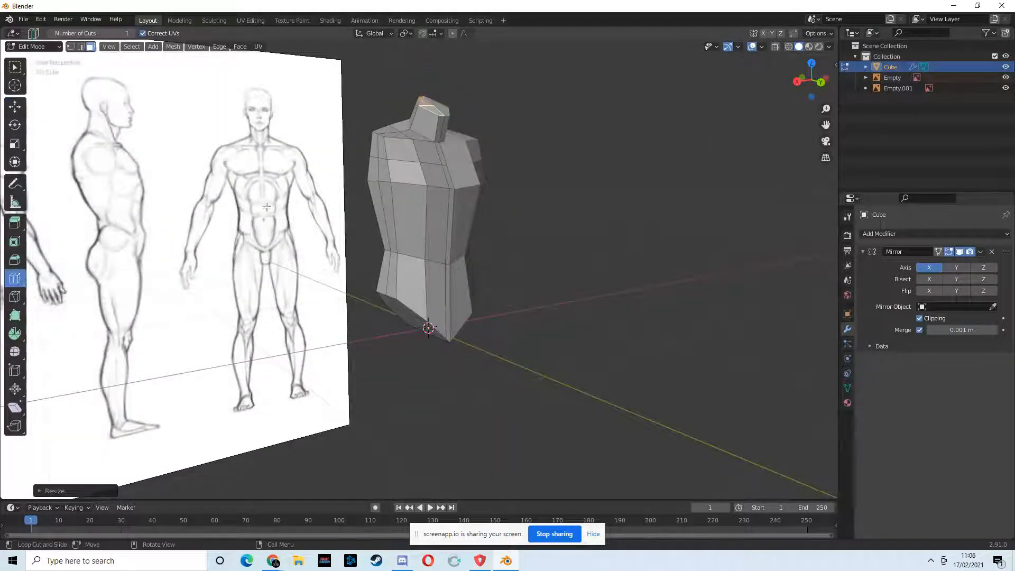
pyautogui.click(425, 125)
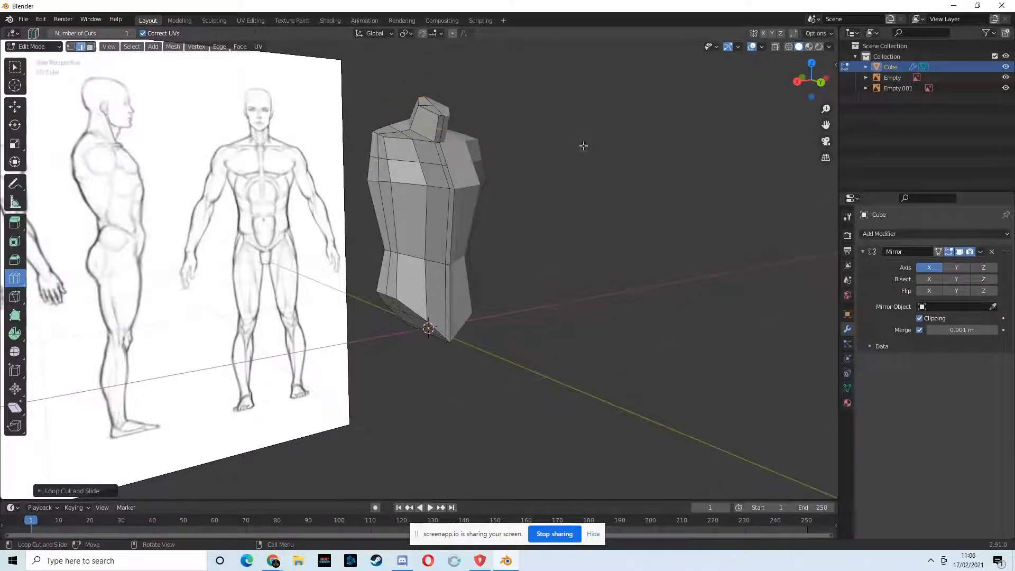
# - View the body from the side in X-ray with vertex selection and select the neck's top rear vertex for moving
pyautogui.click(821, 82)
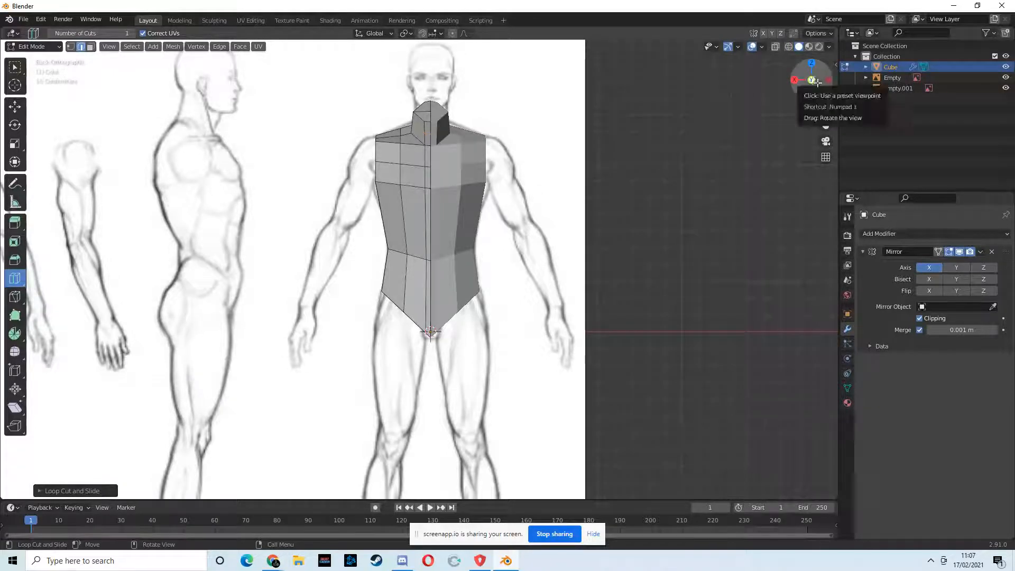
pyautogui.click(794, 80)
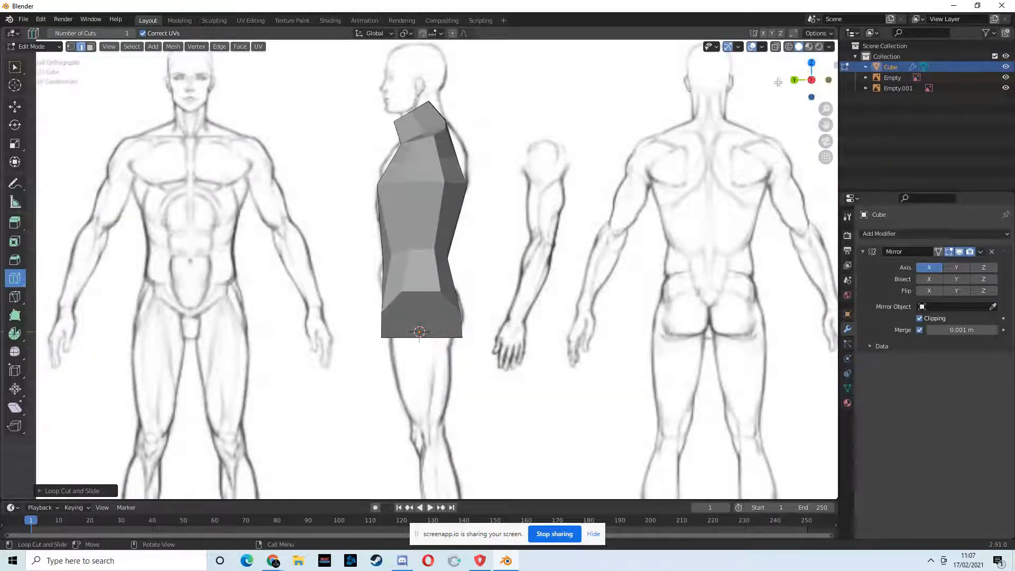
pyautogui.click(810, 80)
pyautogui.click(810, 80)
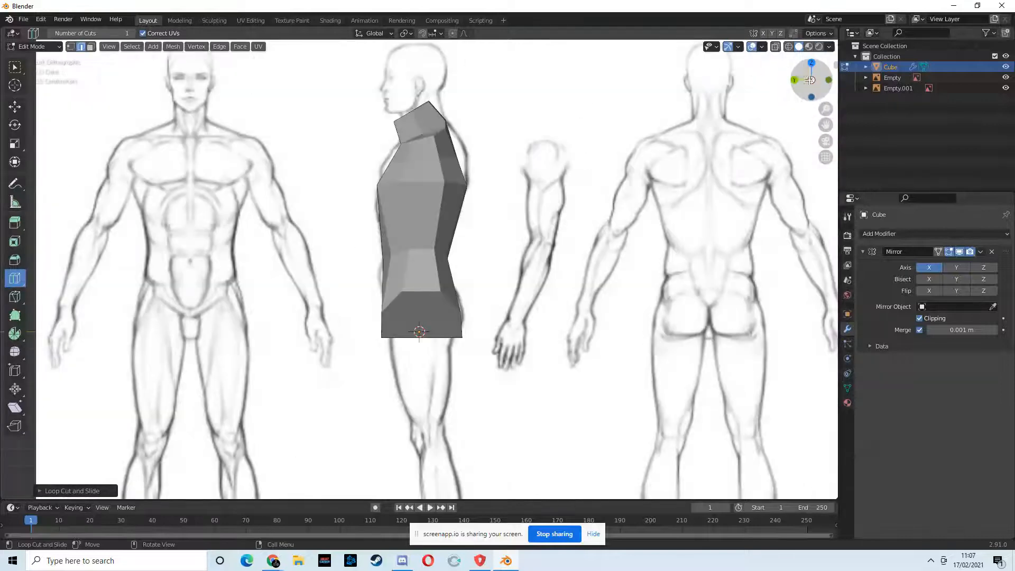
pyautogui.click(775, 46)
pyautogui.click(71, 47)
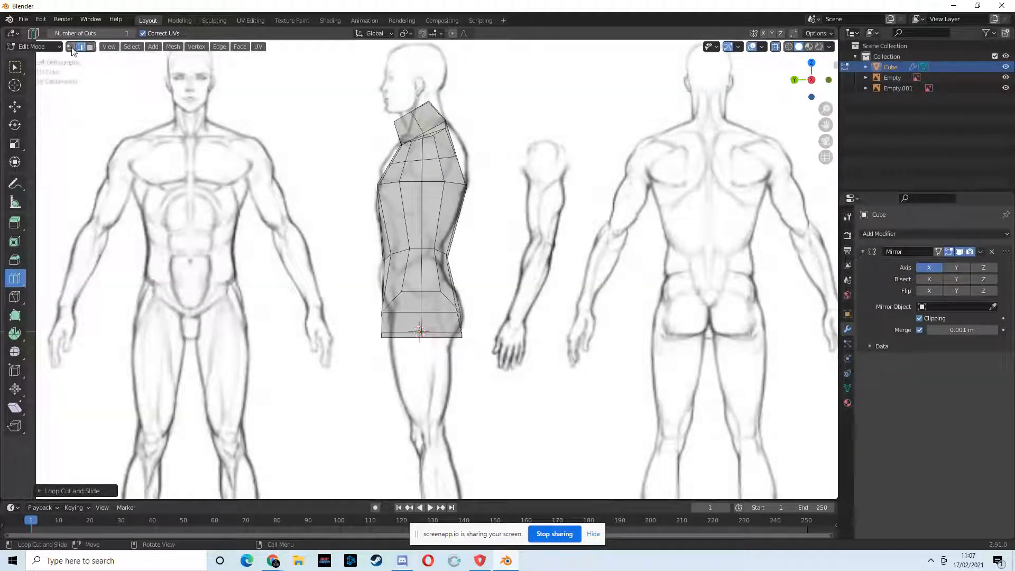
pyautogui.scroll(3, 417, 114)
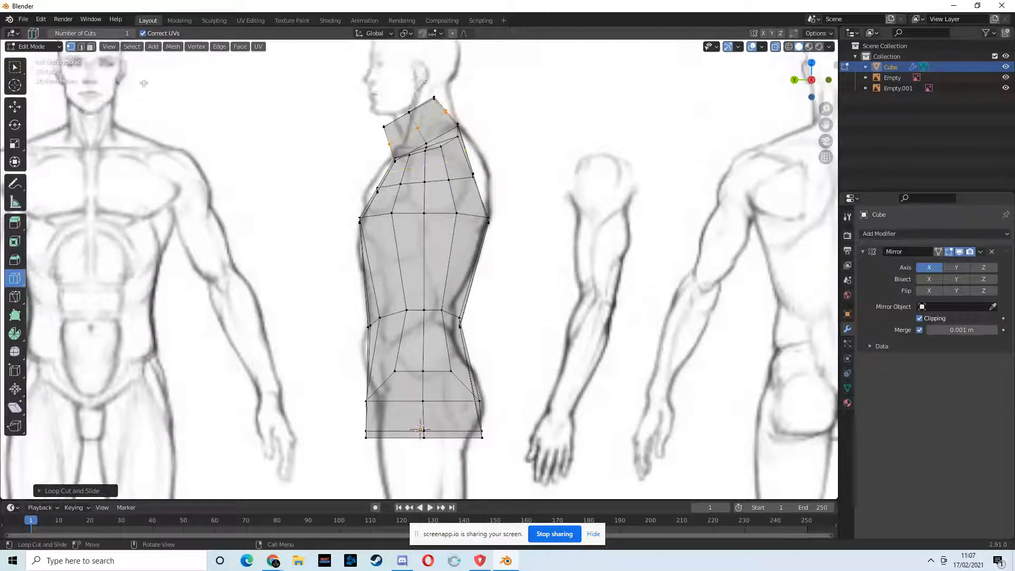
pyautogui.click(14, 67)
pyautogui.click(212, 103)
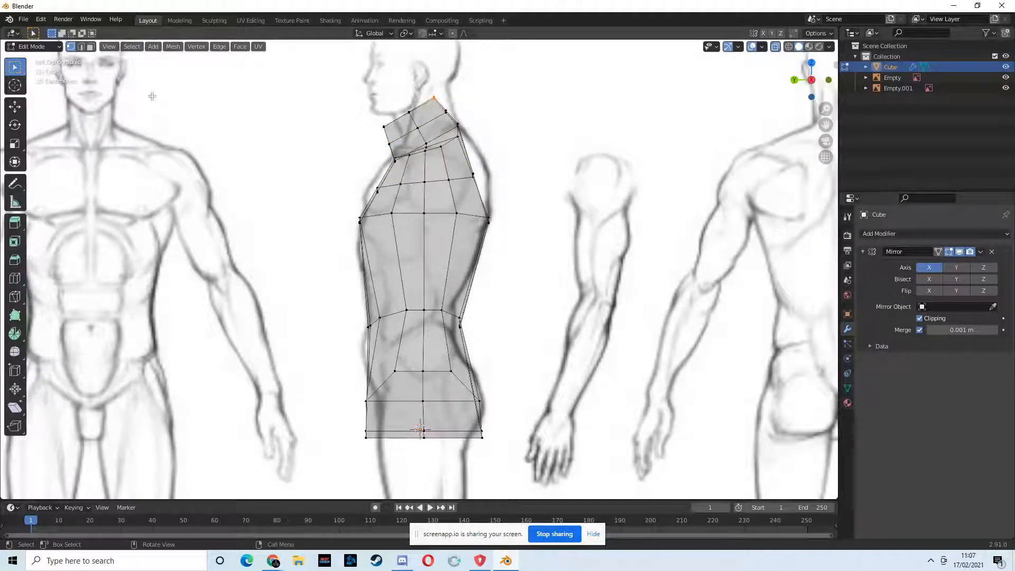
pyautogui.click(19, 106)
# - Try to move the neck's rear vertices, including those at its base, backward along Y
pyautogui.moveTo(391, 100); pyautogui.dragTo(472, 124)
pyautogui.press('g')
pyautogui.press('y')
pyautogui.click(528, 112)
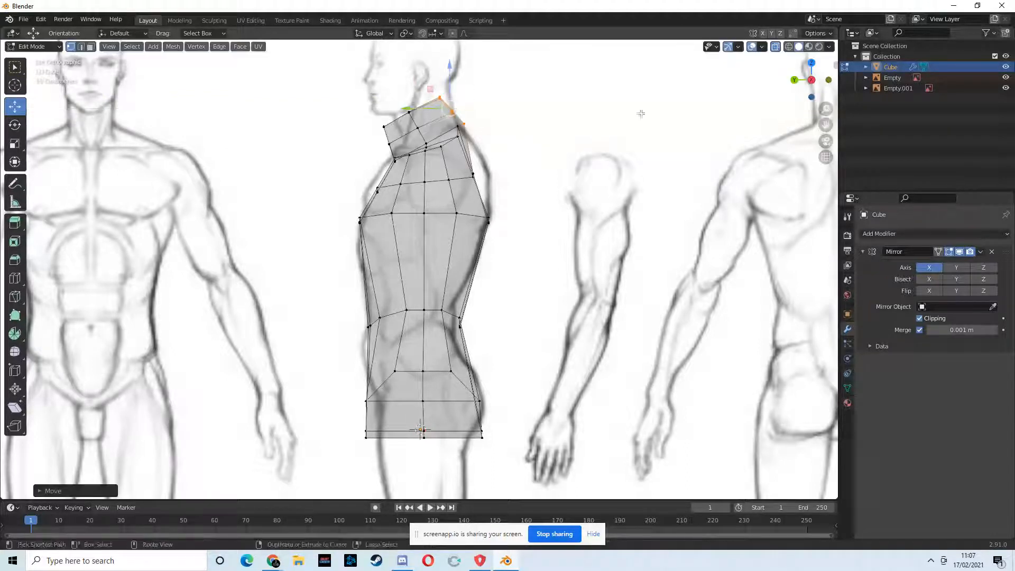
pyautogui.hotkey('ctrl', 'z')
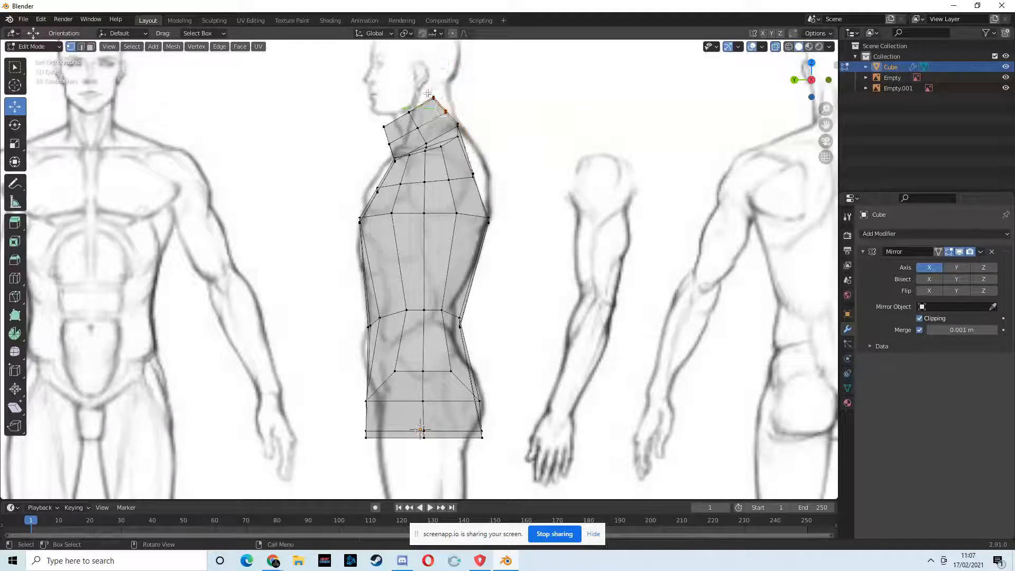
# - Move the neck's upper and middle rear vertices backward along Y to the nape of the side reference
pyautogui.press('g')
pyautogui.press('y')
pyautogui.click(503, 85)
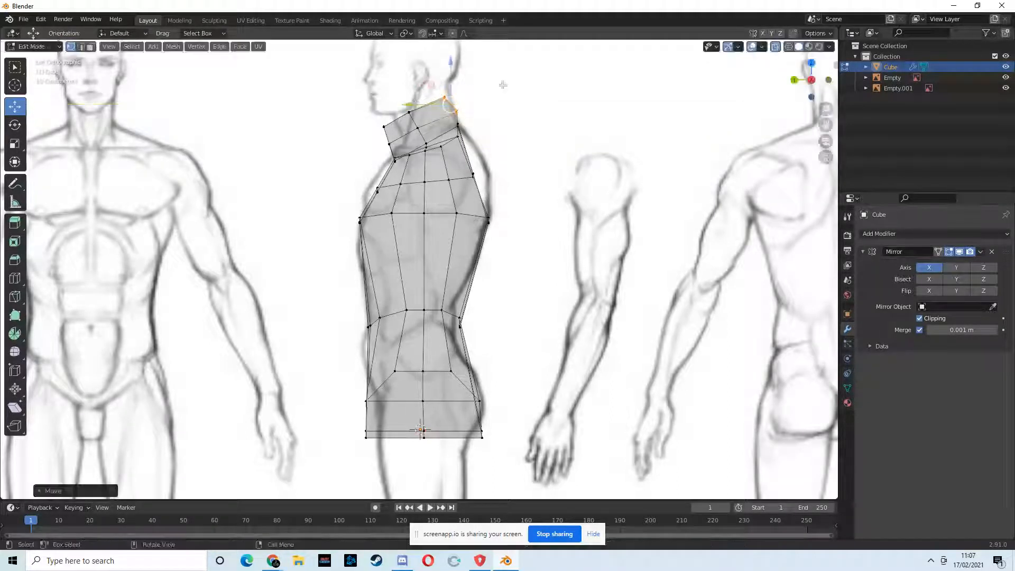
pyautogui.press('g')
pyautogui.press('y')
pyautogui.moveTo(429, 92); pyautogui.dragTo(429, 135)
pyautogui.click(519, 87)
# - Shift the neck's central column of side vertices backward along Y to even out its faces
pyautogui.click(392, 117)
pyautogui.press('g')
pyautogui.press('y')
pyautogui.click(411, 100)
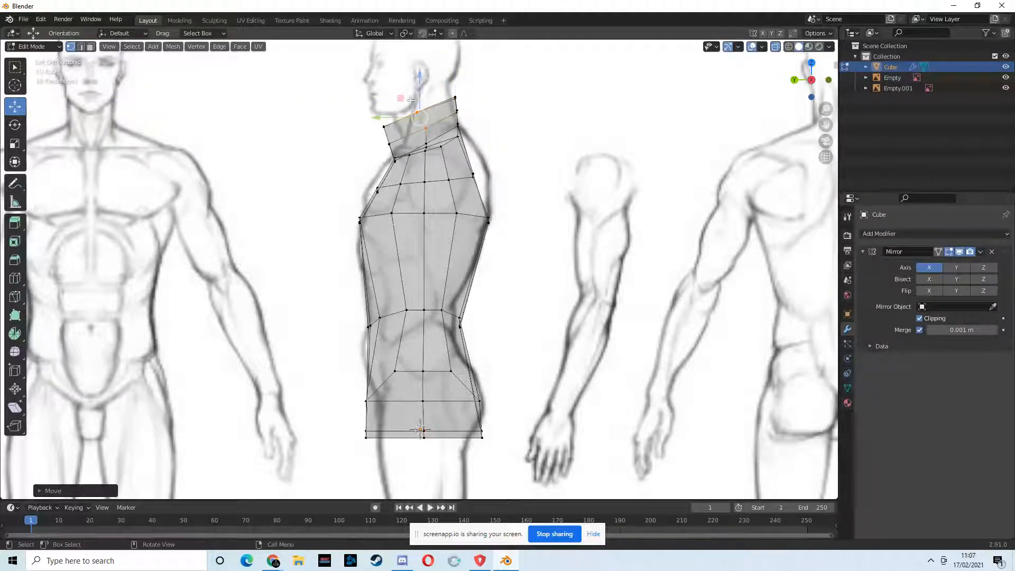
pyautogui.click(519, 90)
# - Move the neck's upper and middle front vertices backward along Y to follow the throat outline of the side reference
pyautogui.click(390, 130)
pyautogui.press('g')
pyautogui.press('y')
pyautogui.click(401, 109)
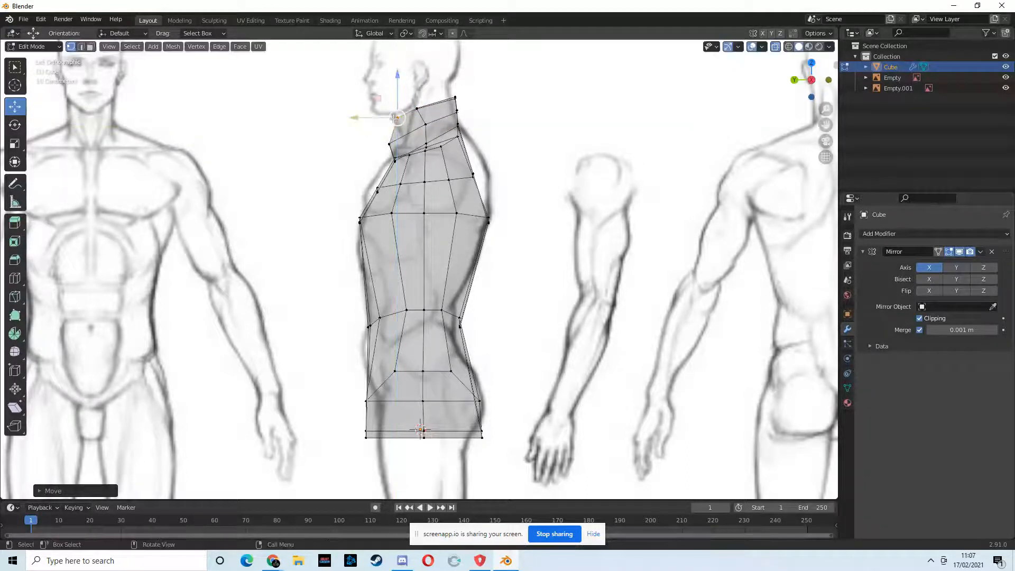
pyautogui.click(384, 144)
pyautogui.moveTo(377, 144); pyautogui.dragTo(394, 141)
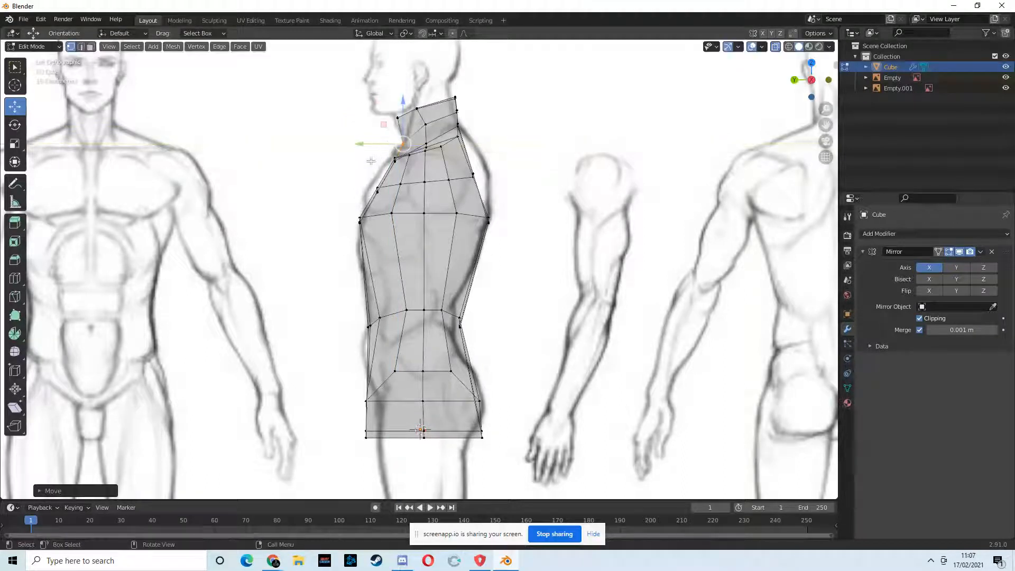
# - Fine-tune the position of the middle vertex on the neck's side
pyautogui.click(397, 118)
pyautogui.click(425, 123)
pyautogui.moveTo(429, 108)
pyautogui.mouseDown()
pyautogui.moveTo(472, 109)
pyautogui.moveTo(413, 91)
pyautogui.moveTo(448, 79)
pyautogui.moveTo(426, 109)
pyautogui.mouseUp()
pyautogui.click(504, 117)
pyautogui.click(474, 111)
# - Switch to edge selection with see-through display off and nudge an edge on the upper back near the centreline
pyautogui.moveTo(524, 130); pyautogui.dragTo(534, 161, button='middle')
pyautogui.hotkey('alt', 'z')
pyautogui.click(427, 161)
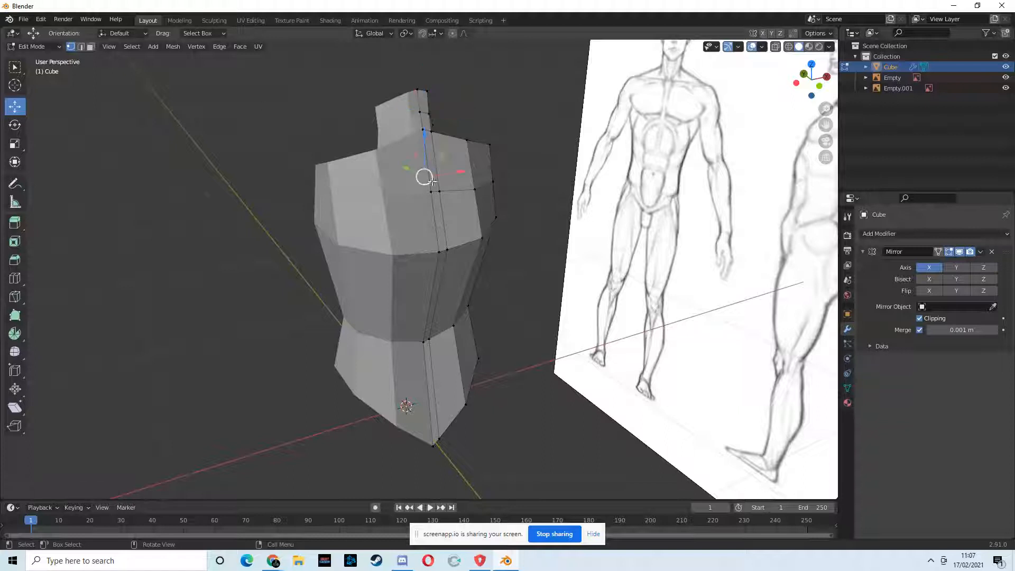
pyautogui.click(82, 47)
pyautogui.moveTo(432, 154); pyautogui.dragTo(489, 176, button='middle')
pyautogui.moveTo(435, 162); pyautogui.dragTo(431, 162)
pyautogui.moveTo(431, 162)
pyautogui.mouseDown(button='middle')
pyautogui.moveTo(444, 163)
pyautogui.moveTo(419, 136)
pyautogui.moveTo(322, 154)
pyautogui.moveTo(291, 183)
pyautogui.moveTo(439, 196)
pyautogui.moveTo(454, 236)
pyautogui.moveTo(430, 227)
pyautogui.moveTo(494, 232)
pyautogui.mouseUp(button='middle')
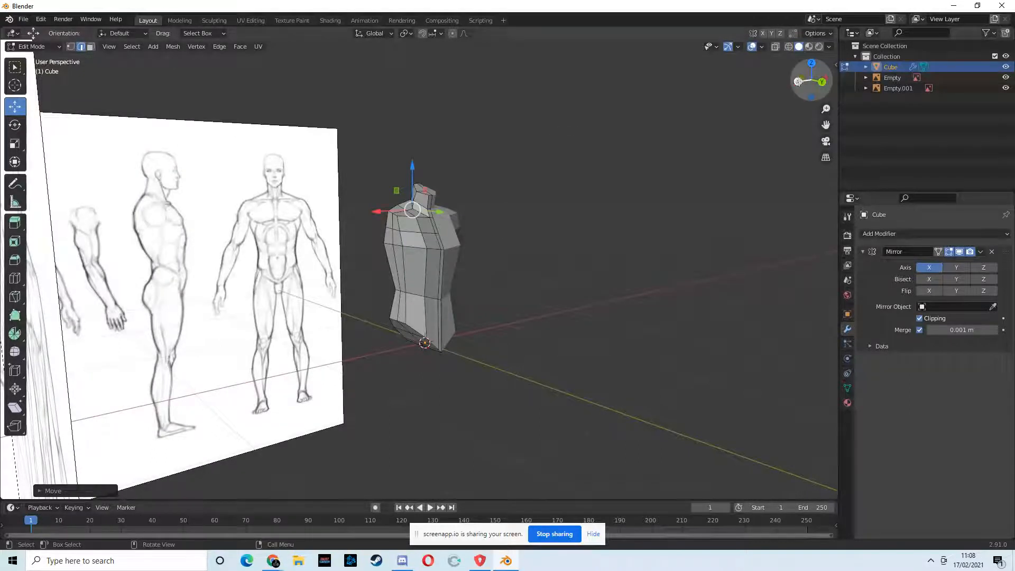
# - Show the mesh see-through in the left orthographic view and select the horizontal edge loop around the upper chest
pyautogui.click(799, 82)
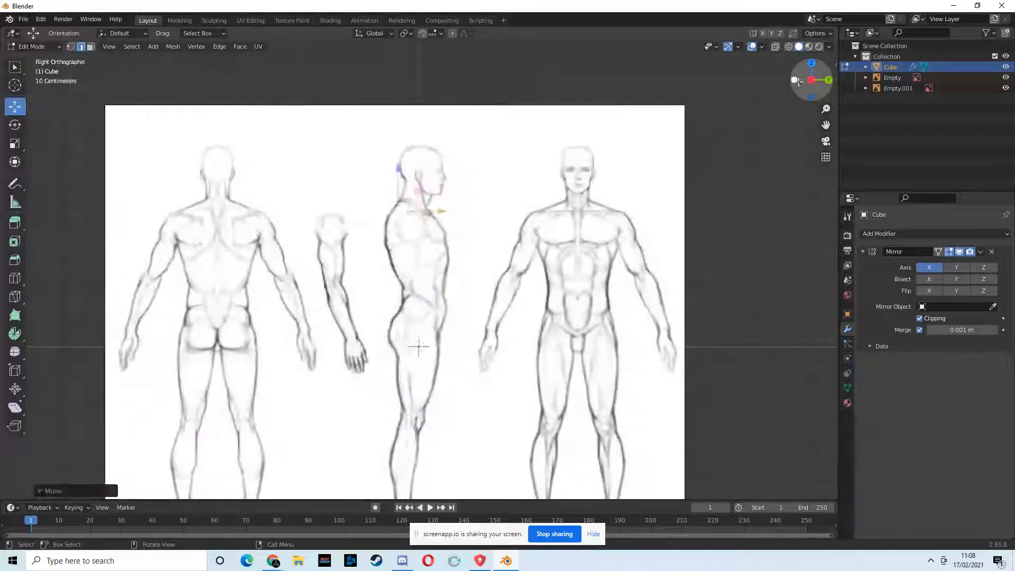
pyautogui.click(774, 46)
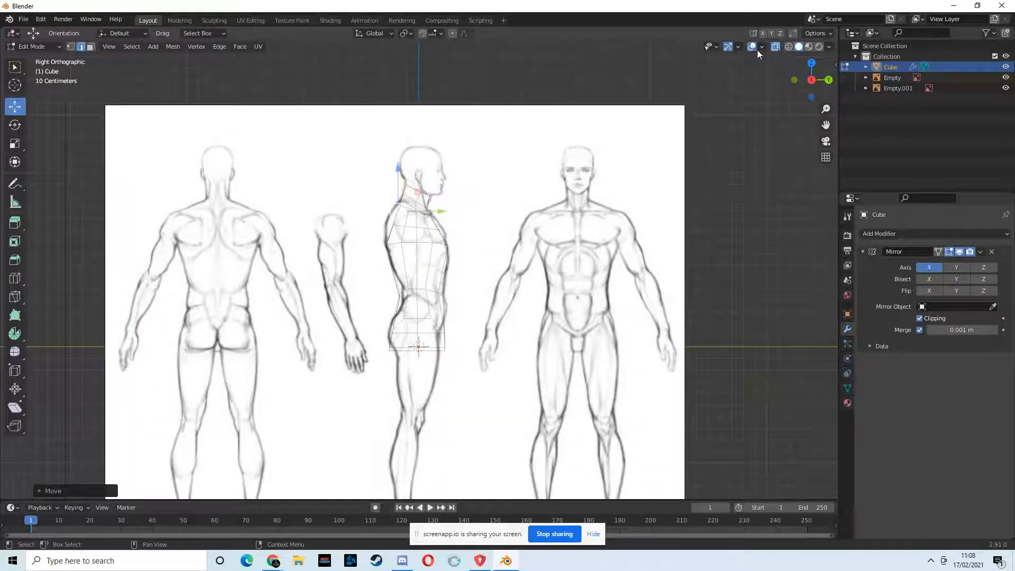
pyautogui.moveTo(803, 80)
pyautogui.mouseDown()
pyautogui.moveTo(812, 80)
pyautogui.moveTo(778, 97)
pyautogui.mouseUp()
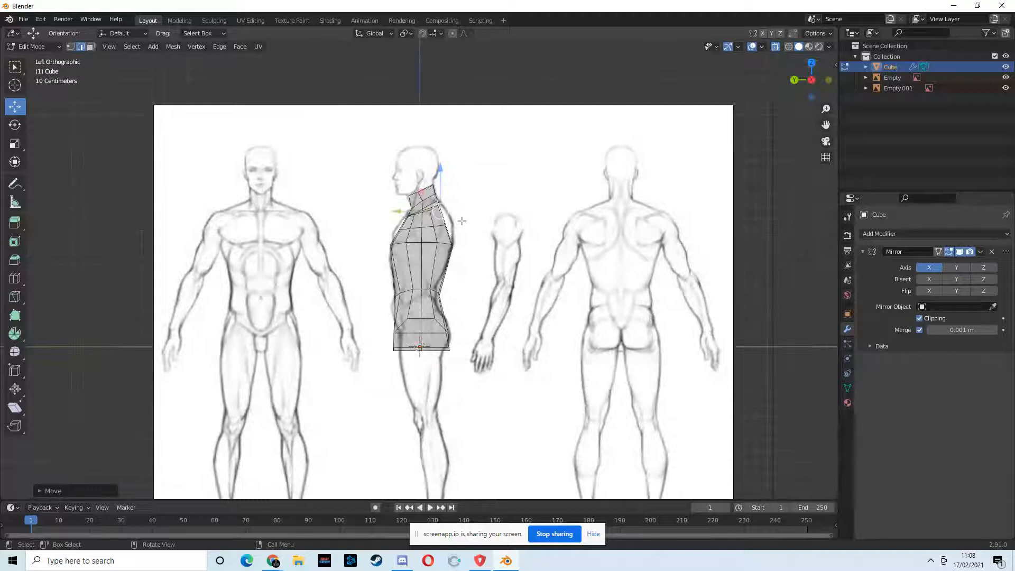
pyautogui.scroll(3, 461, 222)
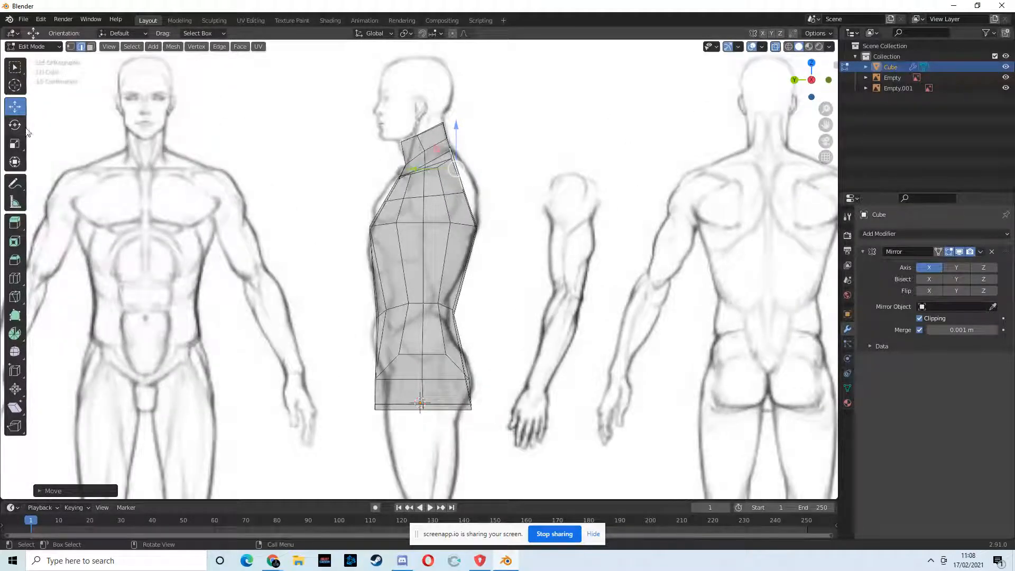
pyautogui.click(13, 68)
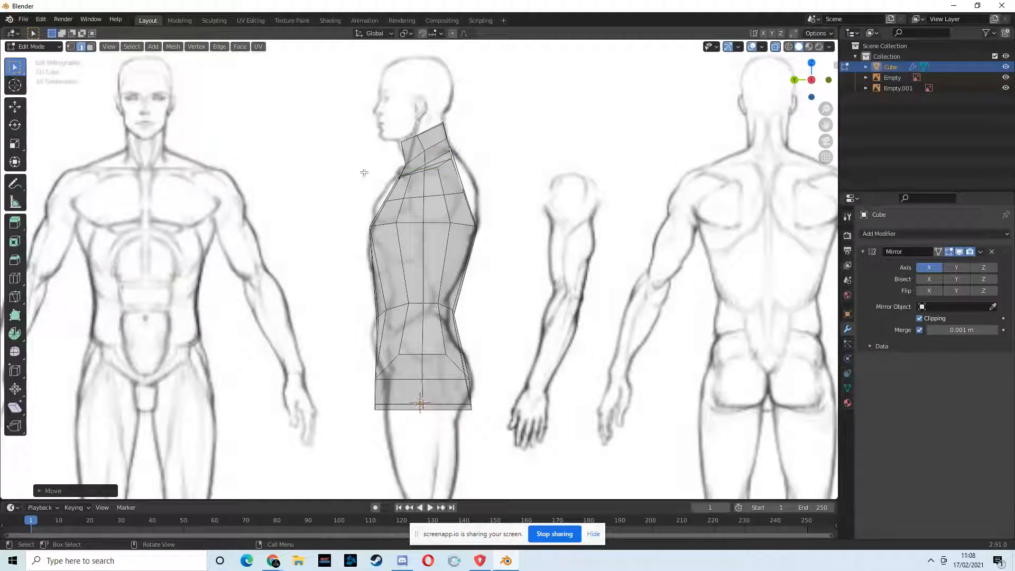
pyautogui.keyDown('alt'); pyautogui.click(454, 194); pyautogui.keyUp('alt')
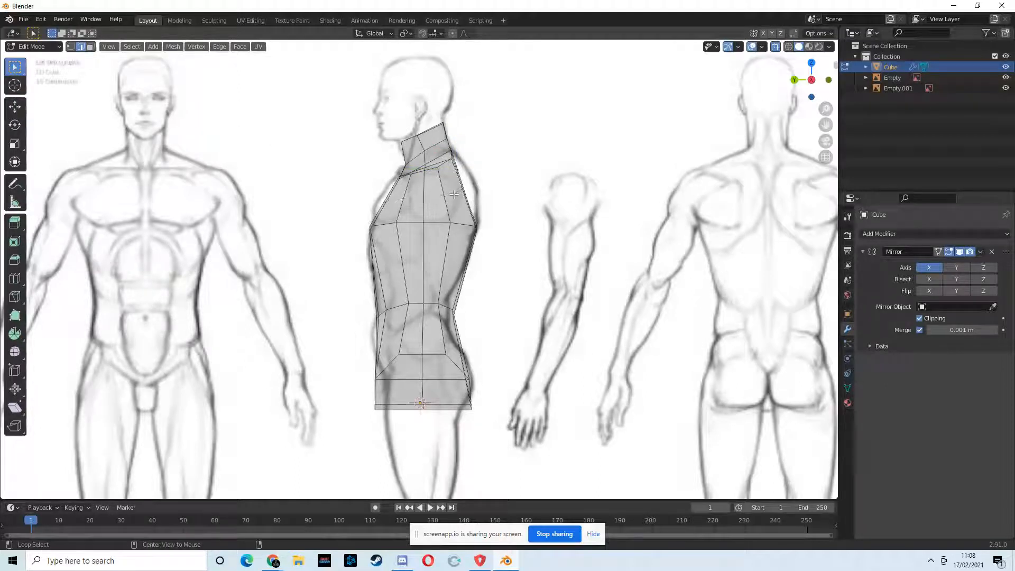
# - Try to scale the upper-chest edge loop outward uniformly to meet the chest and back outline of the side reference
pyautogui.press('s')
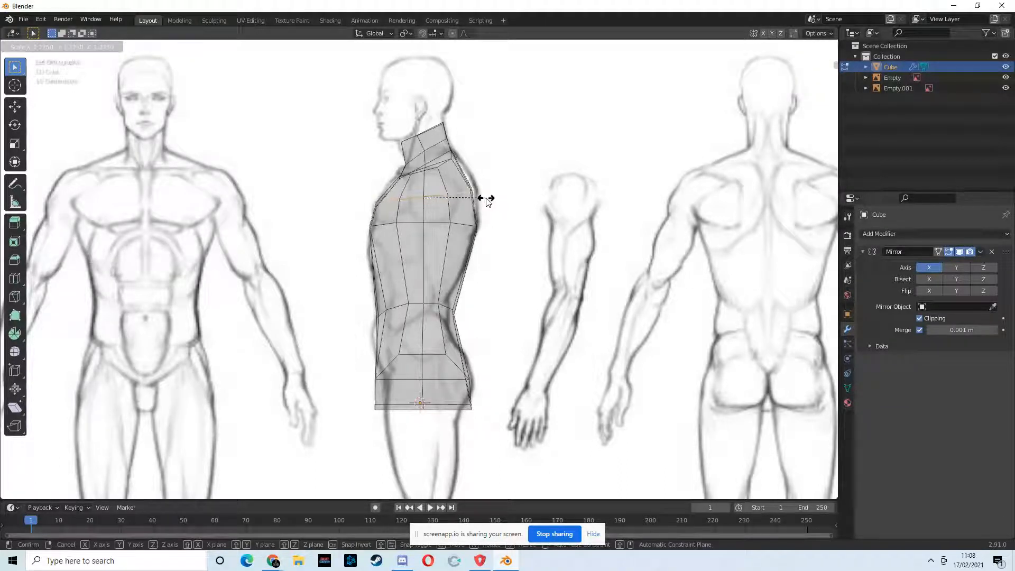
pyautogui.click(485, 200)
pyautogui.moveTo(485, 199); pyautogui.dragTo(486, 232, button='middle')
pyautogui.moveTo(540, 243)
pyautogui.mouseDown(button='middle')
pyautogui.moveTo(623, 222)
pyautogui.moveTo(646, 233)
pyautogui.moveTo(526, 247)
pyautogui.moveTo(413, 206)
pyautogui.moveTo(388, 208)
pyautogui.moveTo(370, 229)
pyautogui.moveTo(642, 199)
pyautogui.moveTo(566, 195)
pyautogui.moveTo(545, 180)
pyautogui.mouseUp(button='middle')
pyautogui.scroll(5, 407, 202)
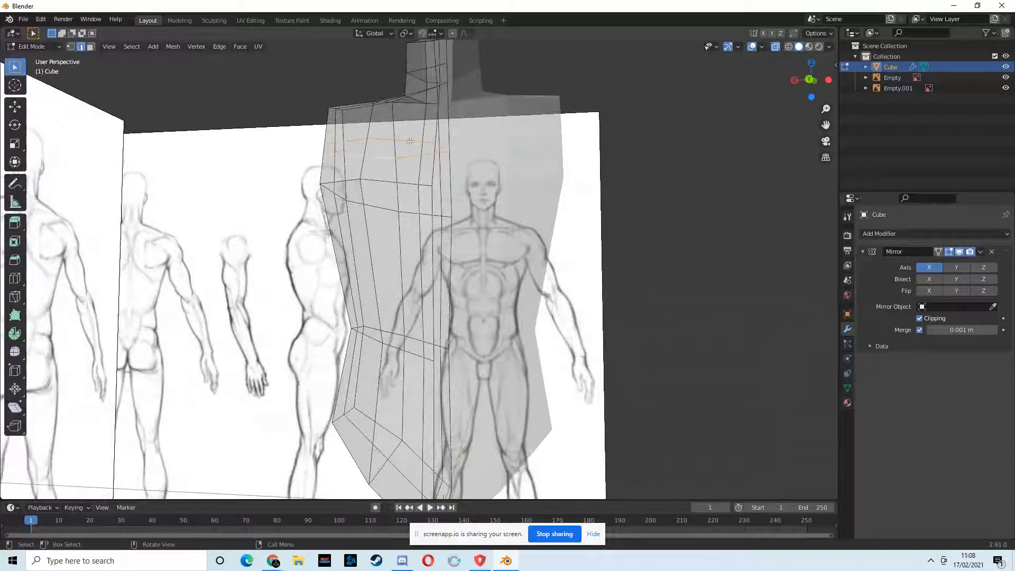
pyautogui.moveTo(413, 140)
pyautogui.mouseDown(button='middle')
pyautogui.moveTo(427, 148)
pyautogui.moveTo(413, 155)
pyautogui.moveTo(400, 151)
pyautogui.moveTo(423, 151)
pyautogui.moveTo(373, 138)
pyautogui.moveTo(419, 170)
pyautogui.moveTo(239, 161)
pyautogui.mouseUp(button='middle')
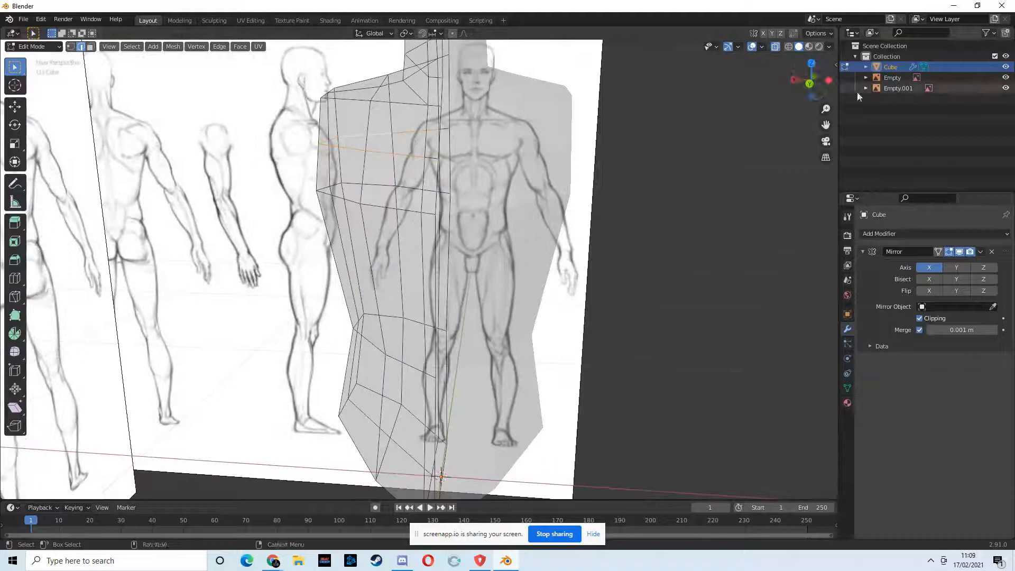
pyautogui.click(795, 80)
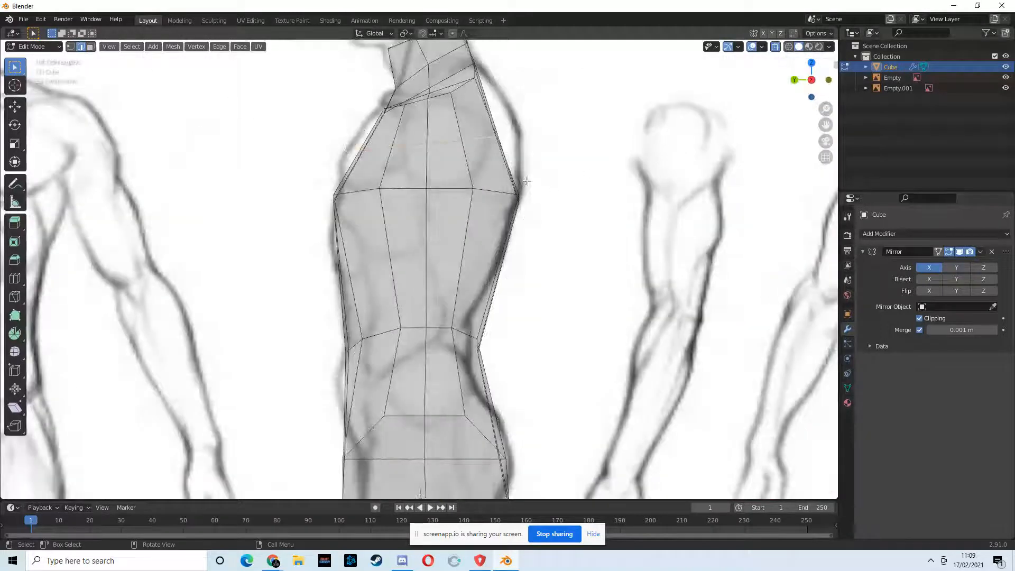
pyautogui.press('s')
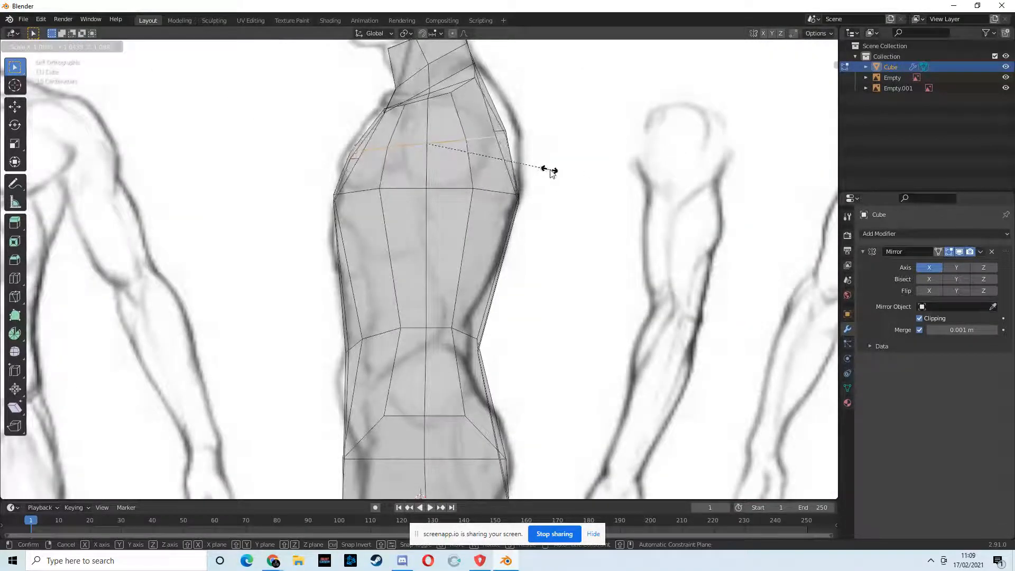
pyautogui.click(559, 174)
pyautogui.moveTo(559, 173)
pyautogui.mouseDown(button='middle')
pyautogui.moveTo(653, 199)
pyautogui.moveTo(596, 193)
pyautogui.moveTo(570, 218)
pyautogui.mouseUp(button='middle')
pyautogui.hotkey('alt', 'z')
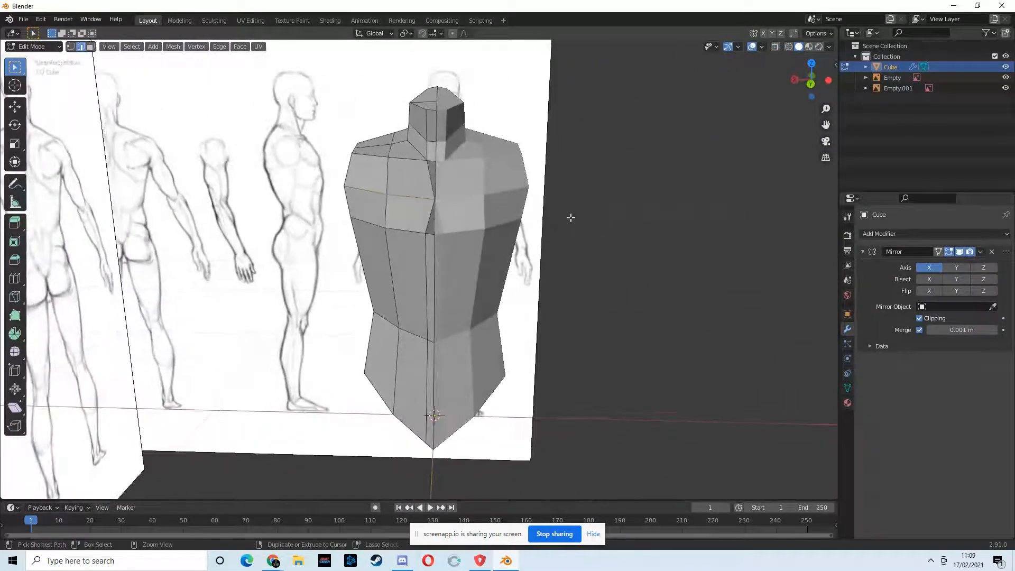
pyautogui.hotkey('ctrl', 'z')
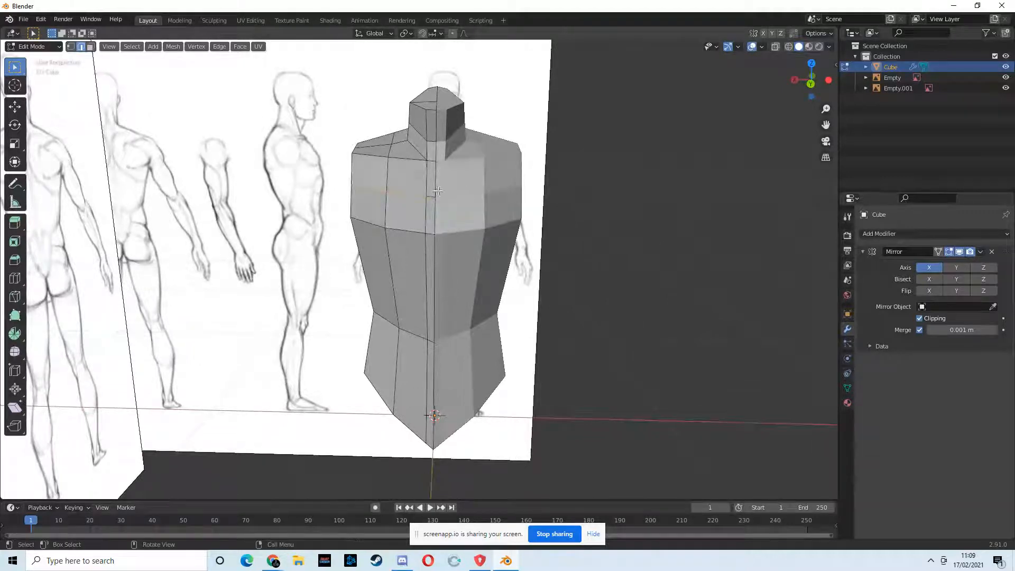
# - Scale the upper-chest edge loop along Y only, widening it to the chest and back outline of the side reference
pyautogui.moveTo(438, 190)
pyautogui.mouseDown(button='middle')
pyautogui.moveTo(306, 206)
pyautogui.moveTo(465, 174)
pyautogui.moveTo(450, 179)
pyautogui.mouseUp(button='middle')
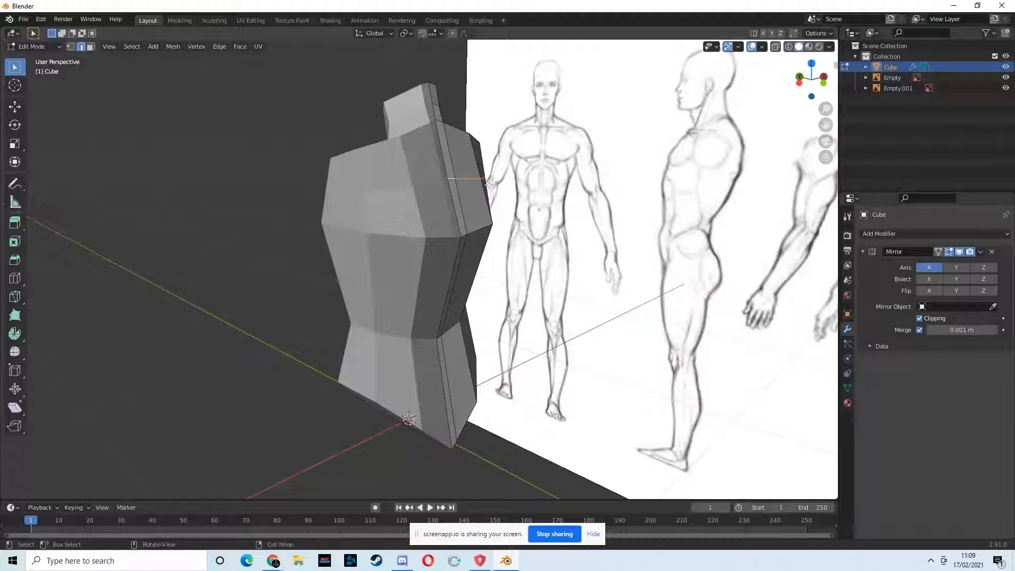
pyautogui.press('ctrl+KP_3')
pyautogui.scroll(-3, 535, 250)
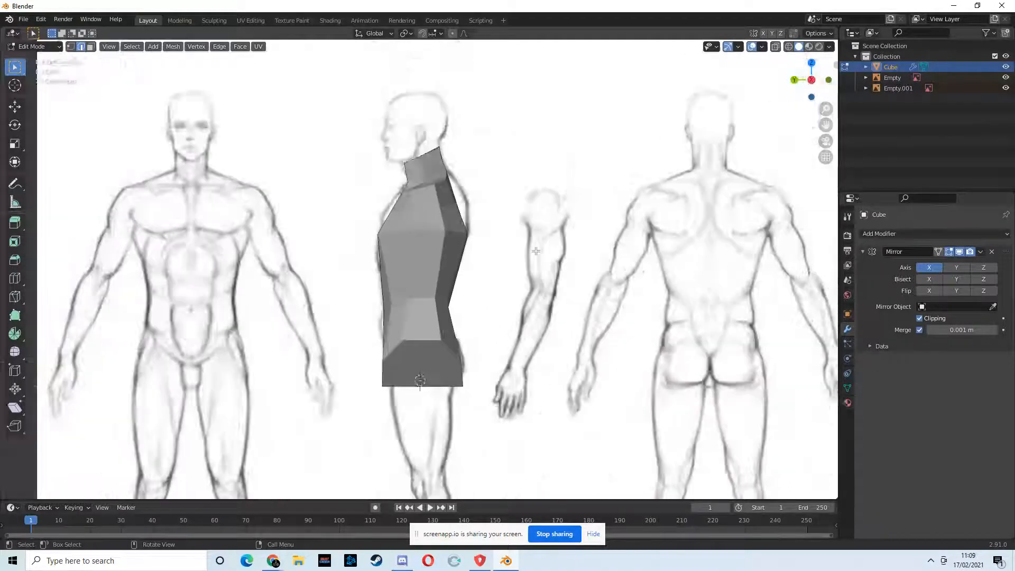
pyautogui.click(775, 47)
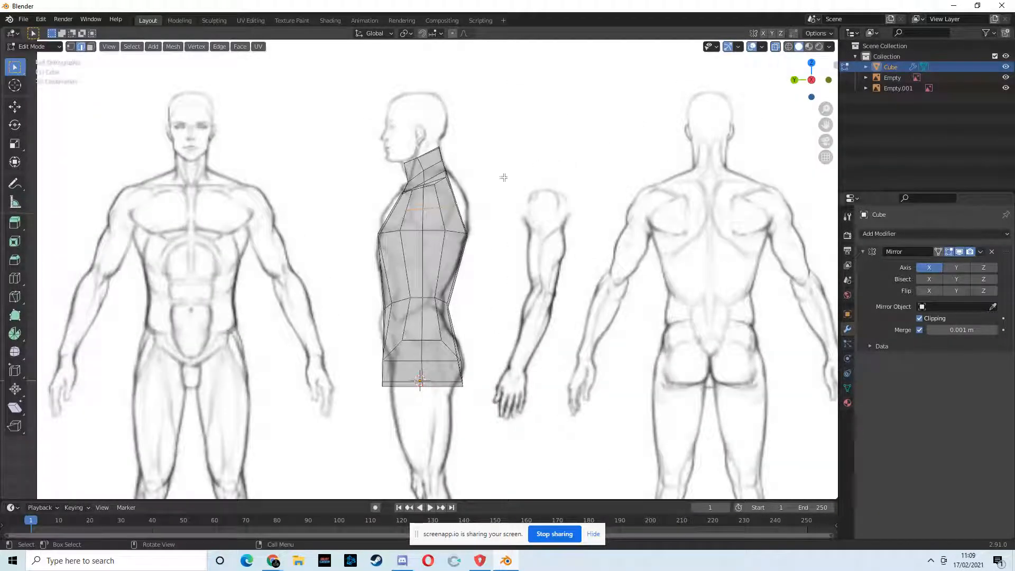
pyautogui.scroll(-2, 465, 286)
pyautogui.scroll(3, 445, 348)
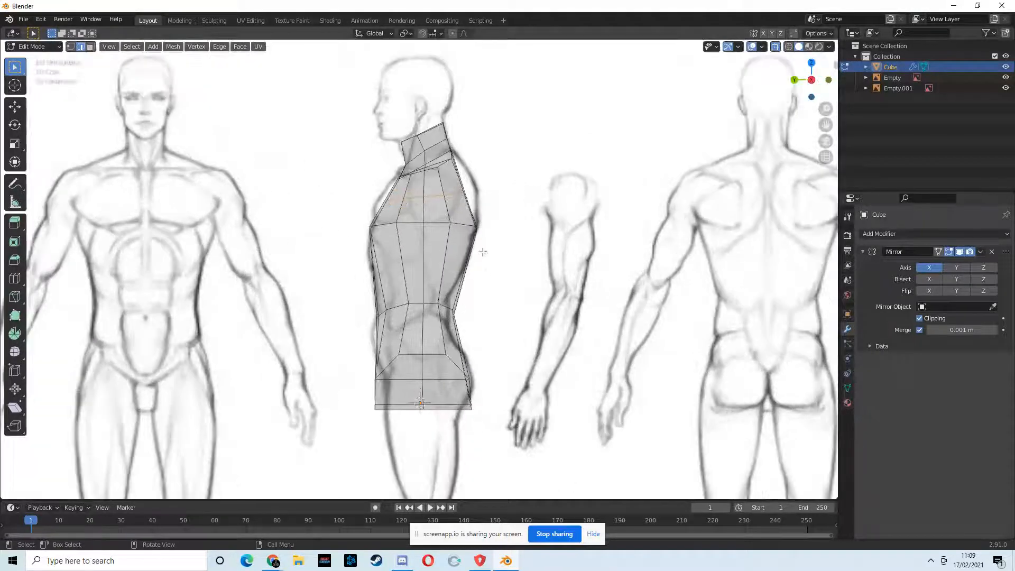
pyautogui.press('s')
pyautogui.press('y')
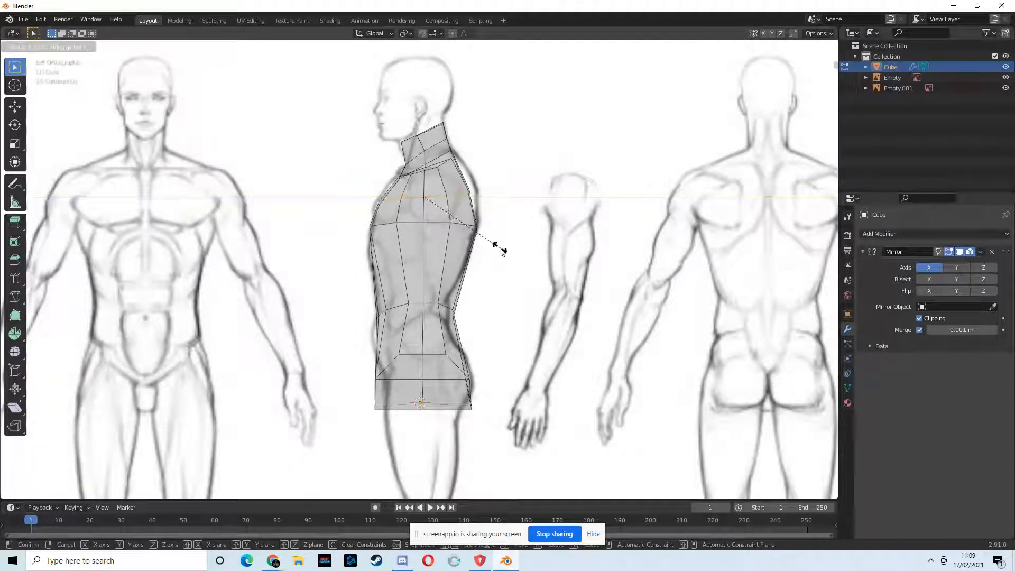
pyautogui.click(507, 252)
pyautogui.moveTo(507, 252)
pyautogui.mouseDown(button='middle')
pyautogui.moveTo(619, 265)
pyautogui.moveTo(622, 252)
pyautogui.moveTo(693, 249)
pyautogui.moveTo(687, 272)
pyautogui.moveTo(635, 251)
pyautogui.moveTo(675, 227)
pyautogui.moveTo(714, 252)
pyautogui.moveTo(734, 249)
pyautogui.moveTo(684, 274)
pyautogui.moveTo(512, 264)
pyautogui.mouseUp(button='middle')
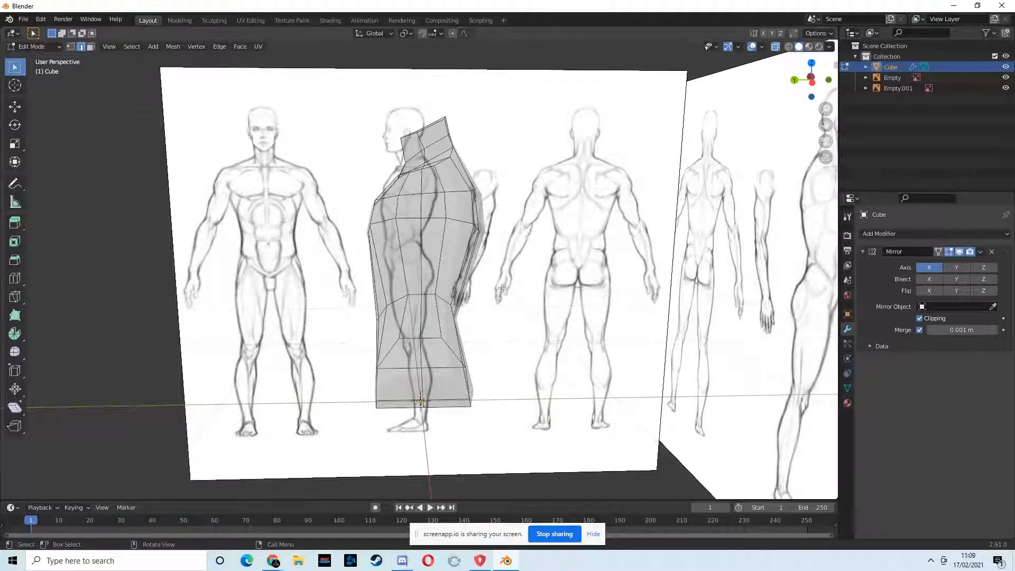
pyautogui.moveTo(446, 238); pyautogui.dragTo(612, 242, button='middle')
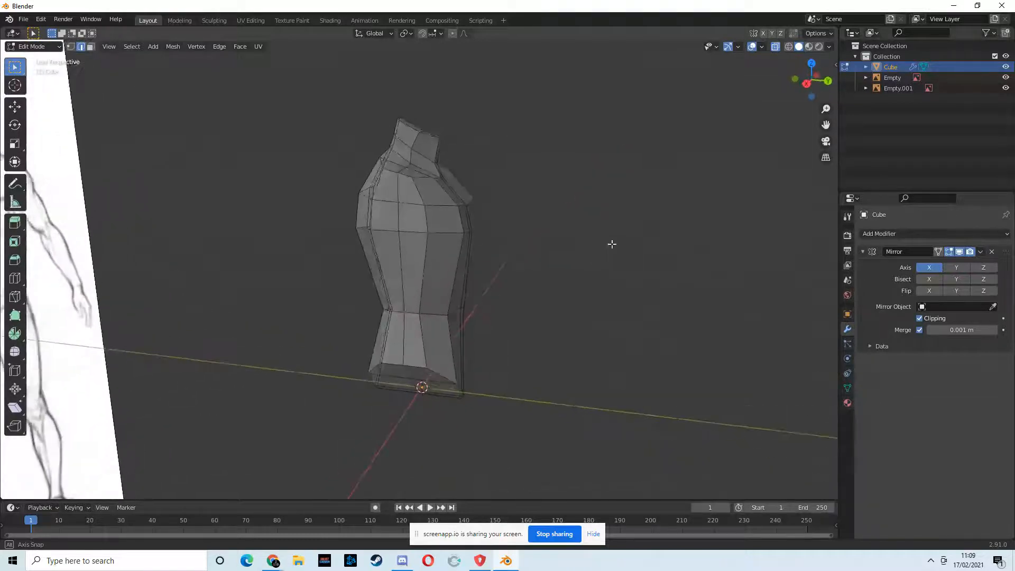
pyautogui.click(775, 46)
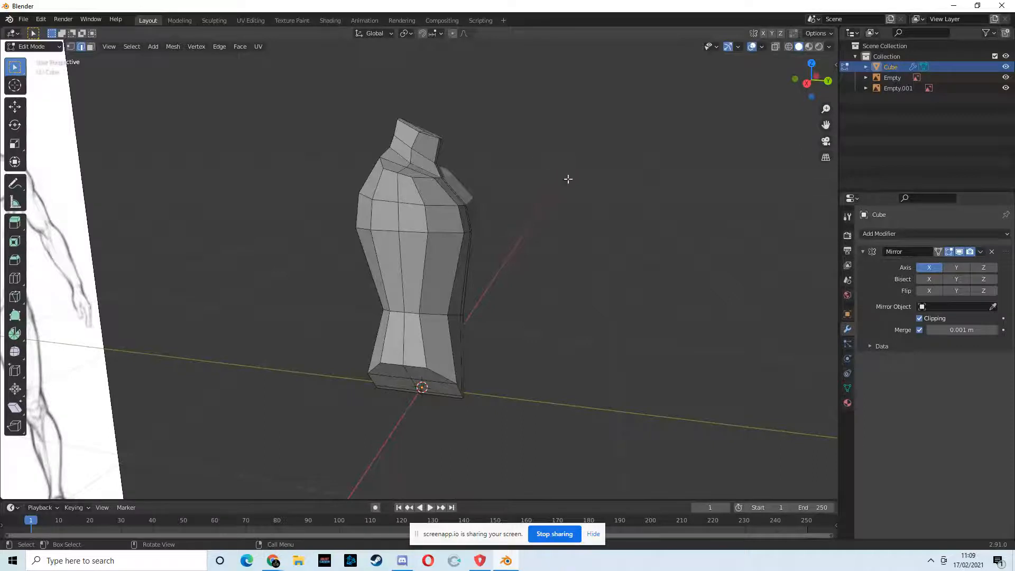
pyautogui.moveTo(639, 210)
pyautogui.mouseDown(button='middle')
pyautogui.moveTo(566, 217)
pyautogui.moveTo(562, 176)
pyautogui.moveTo(534, 199)
pyautogui.moveTo(655, 206)
pyautogui.moveTo(757, 121)
pyautogui.mouseUp(button='middle')
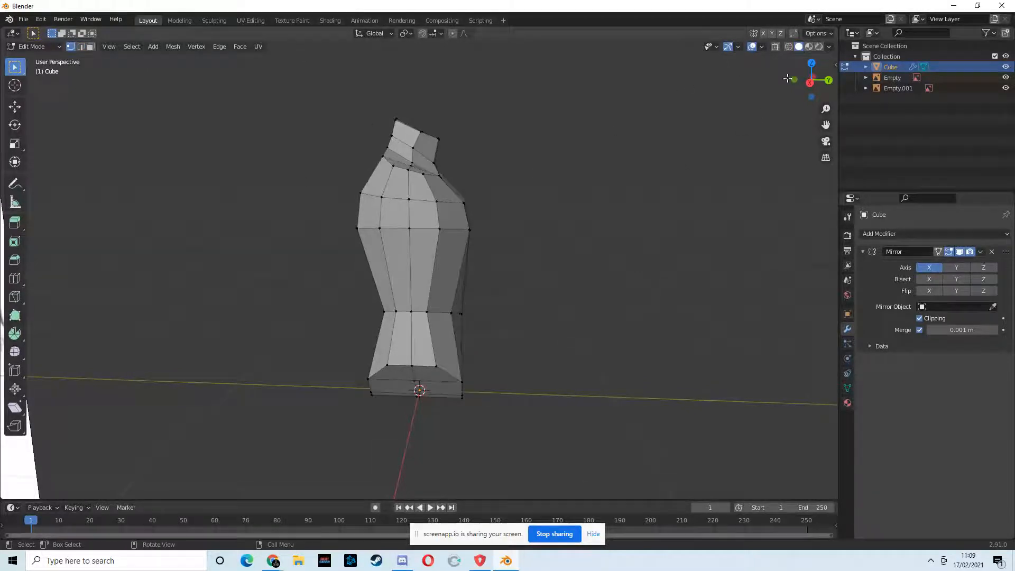
# - Select the rear shoulder vertex just below the neck in a see-through left orthographic view, with the Move tool active
pyautogui.click(810, 83)
pyautogui.click(809, 83)
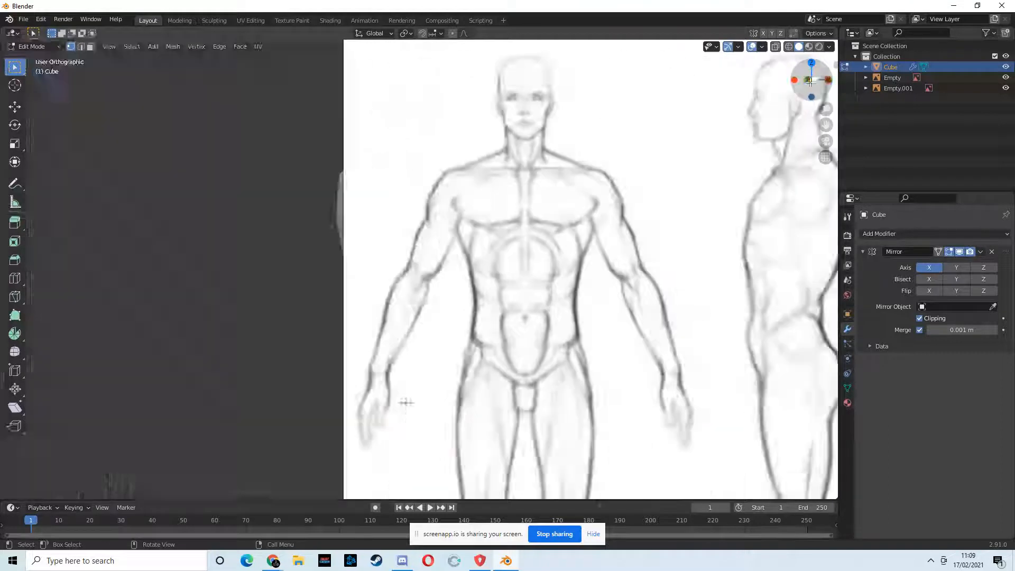
pyautogui.click(775, 48)
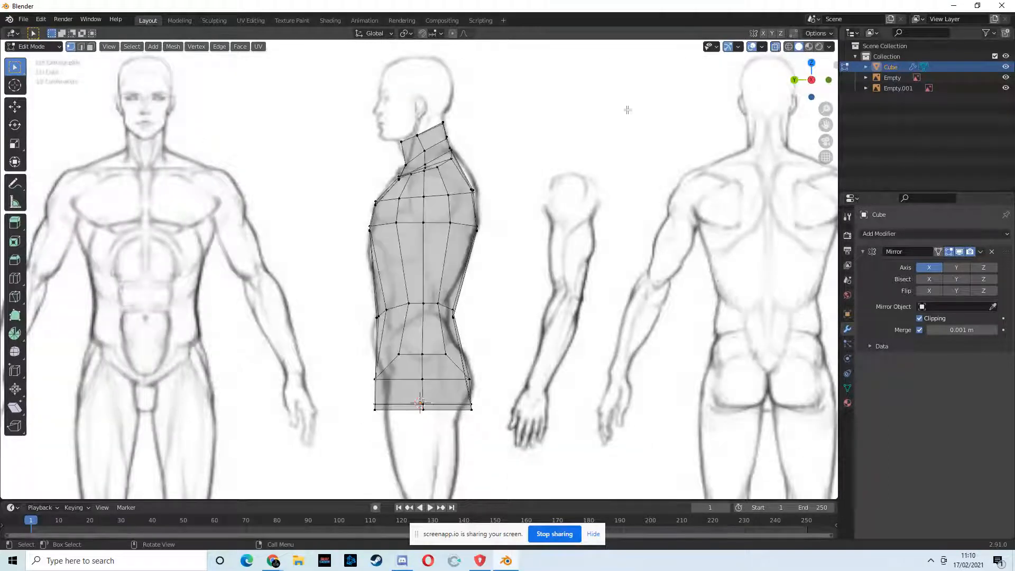
pyautogui.click(435, 167)
pyautogui.click(14, 107)
# - Try to move the rear shoulder vertex backward along Y
pyautogui.moveTo(398, 165); pyautogui.dragTo(454, 151)
pyautogui.hotkey('ctrl', 'z')
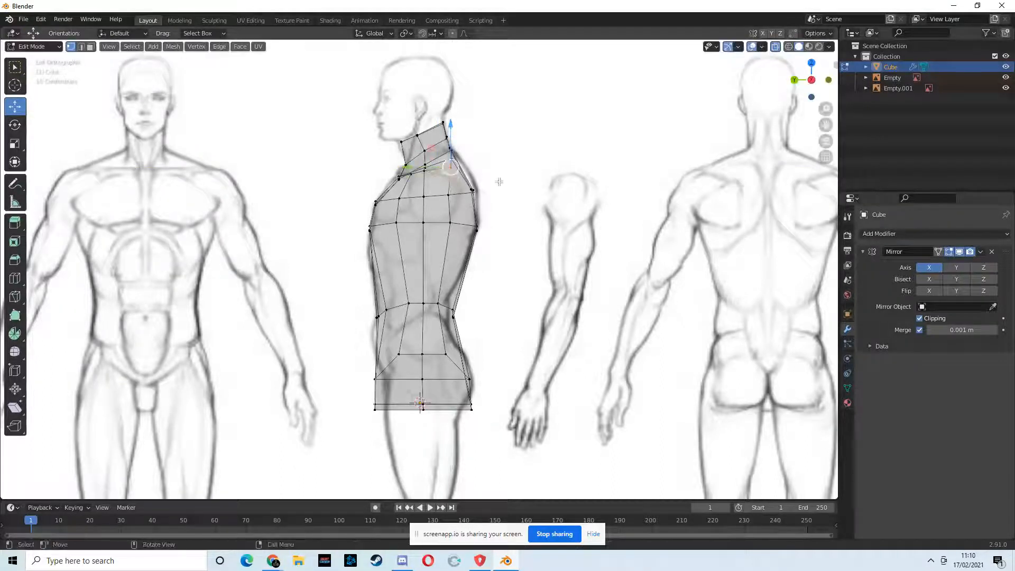
pyautogui.hotkey('ctrl', 'z')
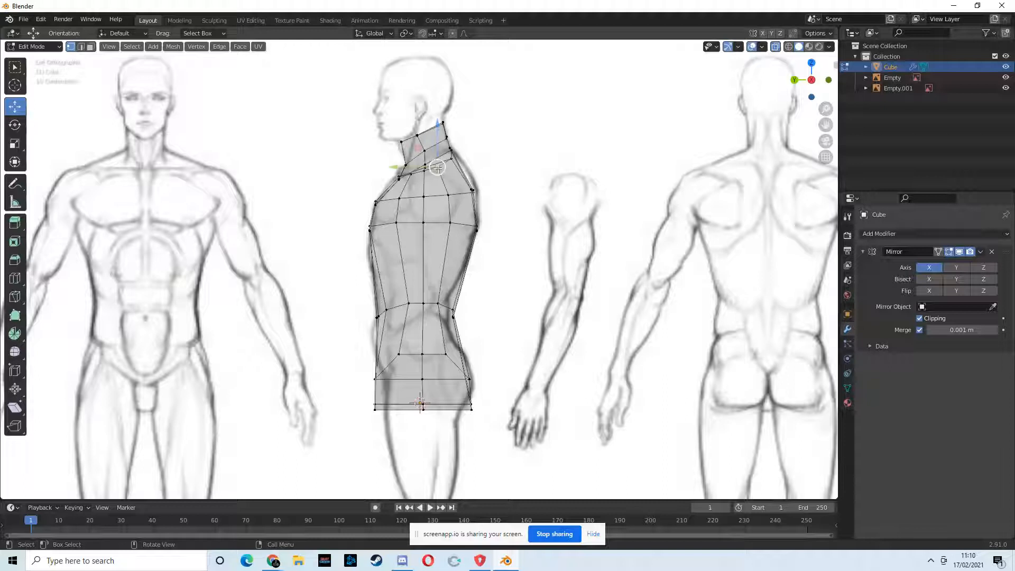
# - Select the side vertices between the neck base and mid-chest and shift their columns backward along Y
pyautogui.keyDown('shift'); pyautogui.click(448, 194); pyautogui.keyUp('shift')
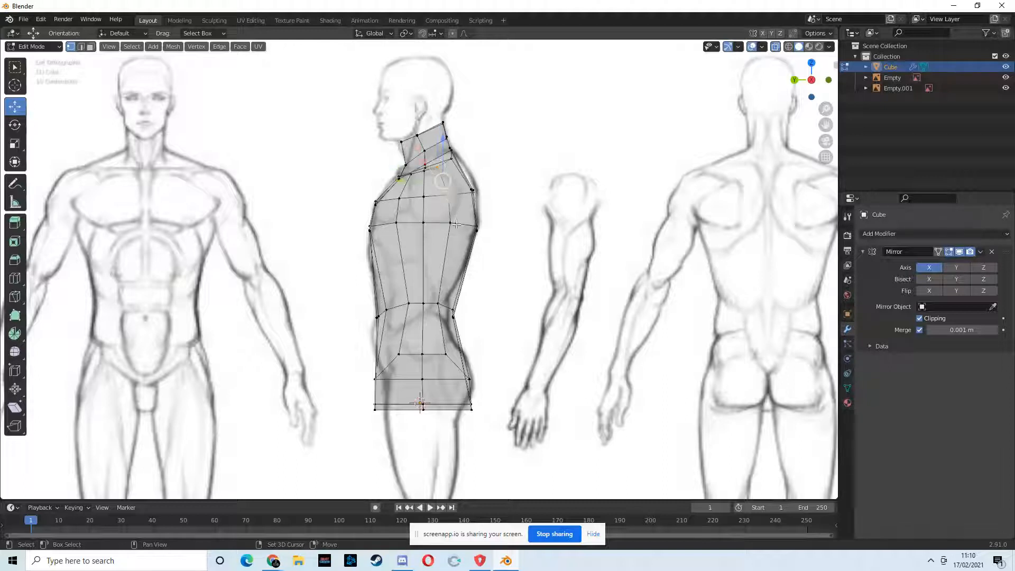
pyautogui.keyDown('shift'); pyautogui.click(423, 222); pyautogui.keyUp('shift')
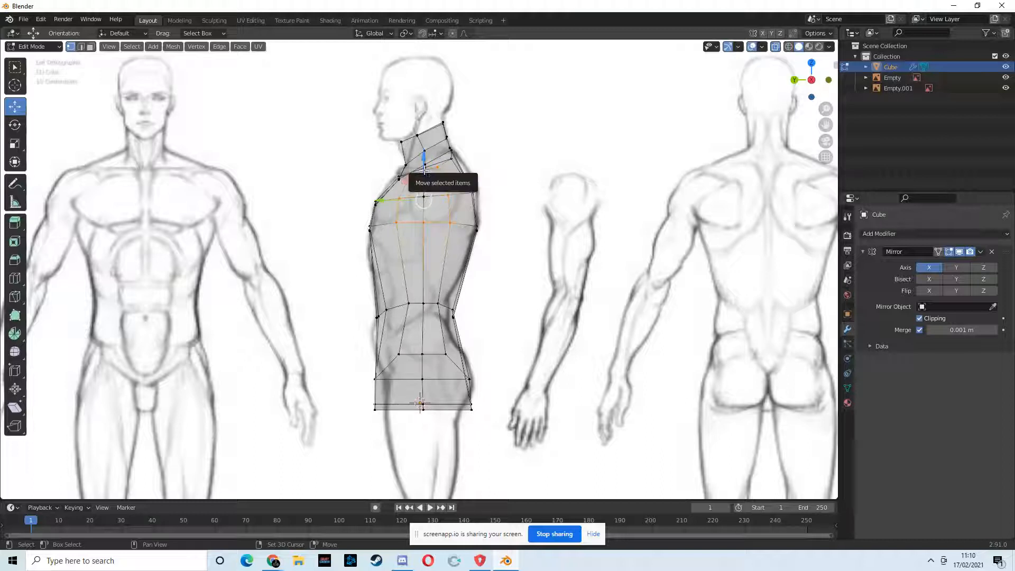
pyautogui.keyDown('shift'); pyautogui.click(425, 168); pyautogui.keyUp('shift')
pyautogui.click(517, 158)
pyautogui.moveTo(460, 207)
pyautogui.mouseDown()
pyautogui.moveTo(439, 180)
pyautogui.moveTo(428, 195)
pyautogui.moveTo(463, 195)
pyautogui.mouseUp()
pyautogui.moveTo(465, 174); pyautogui.dragTo(465, 173)
pyautogui.moveTo(458, 230); pyautogui.dragTo(441, 214)
pyautogui.moveTo(451, 203); pyautogui.dragTo(400, 196)
pyautogui.click(376, 202)
pyautogui.click(476, 190)
pyautogui.hotkey('ctrl', 'z')
pyautogui.click(521, 194)
# - Adjust the shoulder vertices below the neck, moving the rear one backward, and fine-tune the front column of side vertices
pyautogui.click(435, 167)
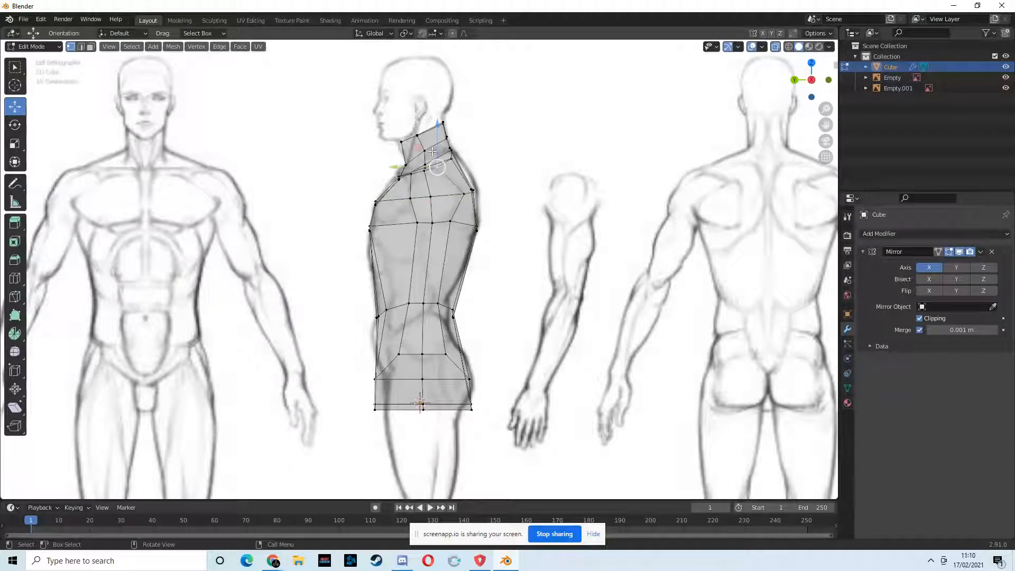
pyautogui.click(435, 171)
pyautogui.moveTo(420, 169)
pyautogui.mouseDown()
pyautogui.moveTo(454, 153)
pyautogui.moveTo(389, 174)
pyautogui.moveTo(415, 165)
pyautogui.mouseUp()
pyautogui.click(475, 162)
pyautogui.click(415, 176)
pyautogui.click(409, 198)
pyautogui.moveTo(392, 199); pyautogui.dragTo(417, 207)
pyautogui.click(416, 222)
# - Move the rear side vertex of the upper-chest loop forward along Y and fine-tune the spacing of that row
pyautogui.click(463, 194)
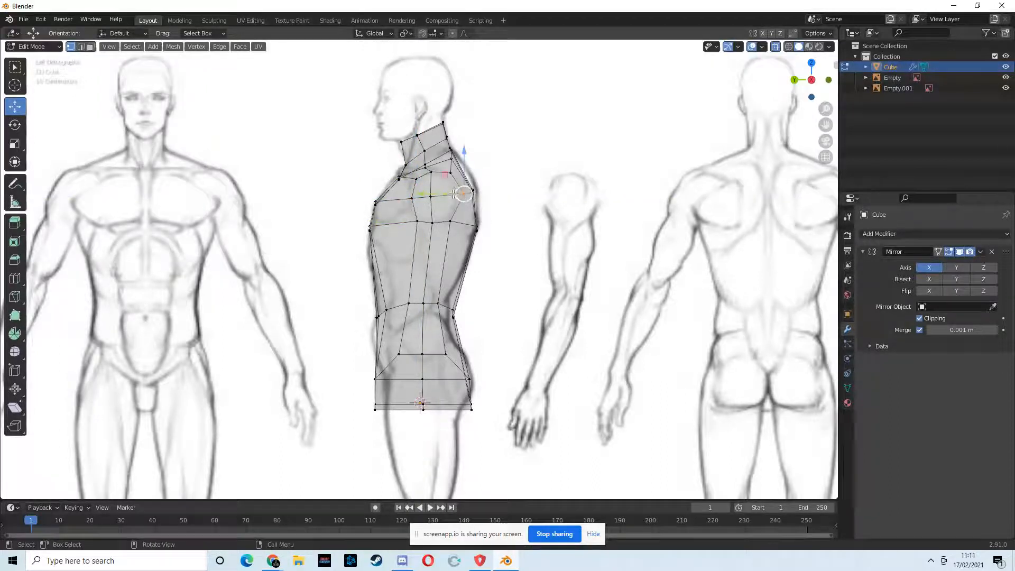
pyautogui.moveTo(512, 194); pyautogui.dragTo(749, 198, button='middle')
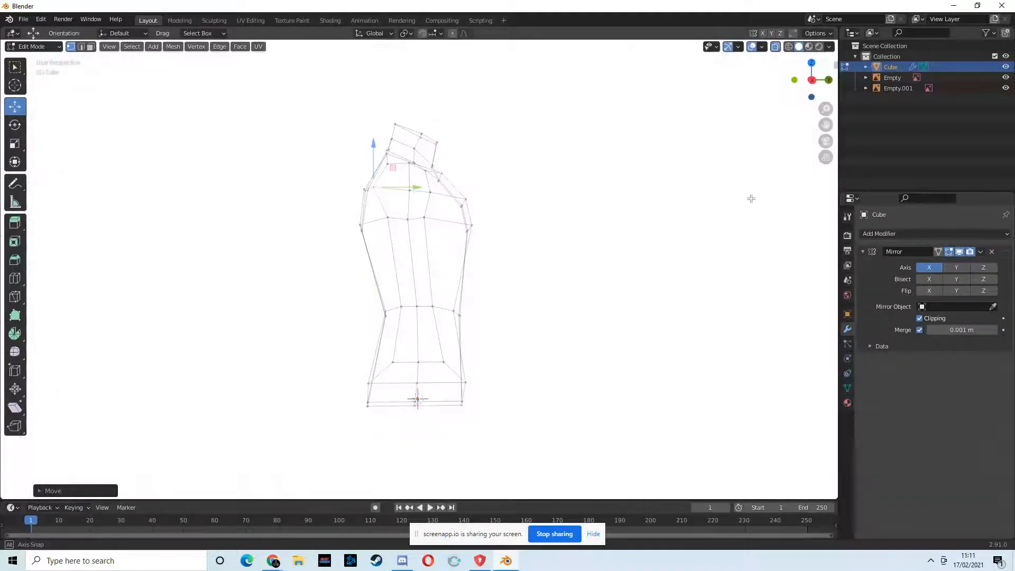
pyautogui.moveTo(409, 186); pyautogui.dragTo(428, 188)
pyautogui.moveTo(521, 211)
pyautogui.mouseDown(button='middle')
pyautogui.moveTo(508, 217)
pyautogui.moveTo(561, 227)
pyautogui.moveTo(601, 215)
pyautogui.moveTo(562, 242)
pyautogui.moveTo(513, 208)
pyautogui.moveTo(519, 186)
pyautogui.moveTo(515, 204)
pyautogui.mouseUp(button='middle')
pyautogui.click(398, 195)
pyautogui.moveTo(439, 195); pyautogui.dragTo(433, 194)
# - Nudge the rear shoulder vertex slightly along Y and check the shoulder's shape from another angle
pyautogui.moveTo(512, 179); pyautogui.dragTo(391, 174, button='middle')
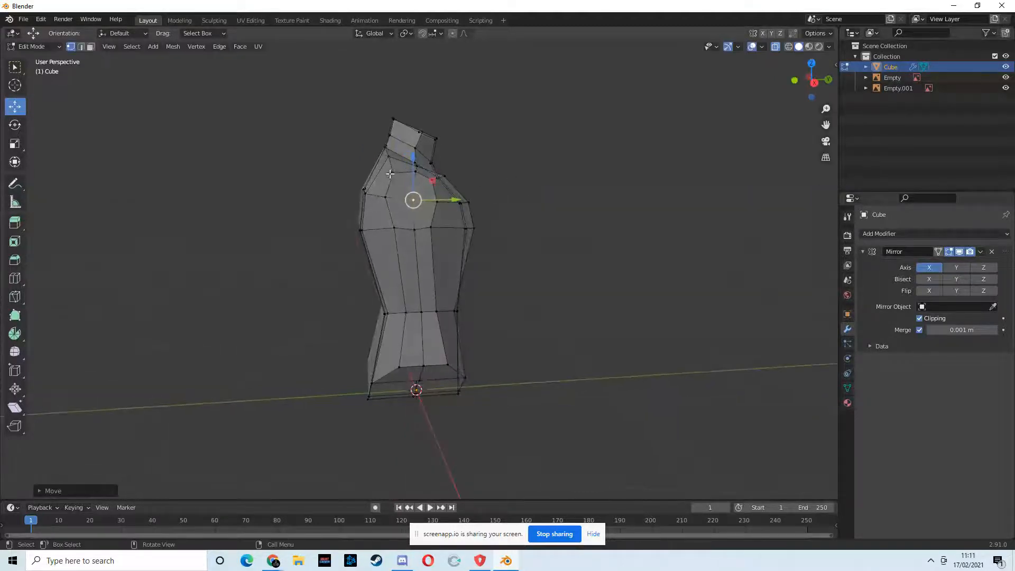
pyautogui.click(391, 173)
pyautogui.moveTo(434, 173); pyautogui.dragTo(433, 173)
pyautogui.moveTo(482, 204); pyautogui.dragTo(582, 164, button='middle')
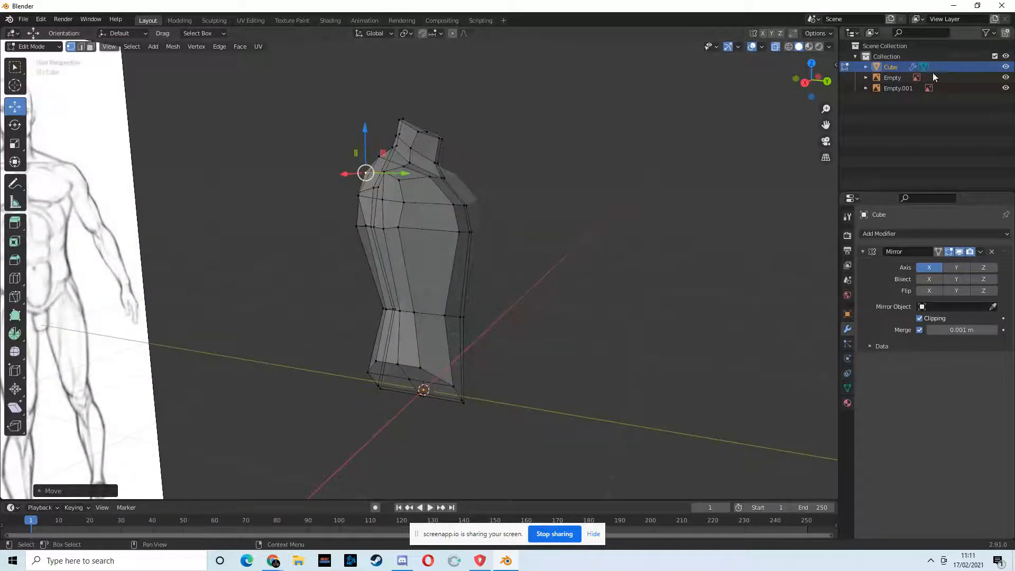
# - Hide both reference images and turn off X-ray so the body shows as an opaque solid
pyautogui.click(1005, 78)
pyautogui.click(1006, 88)
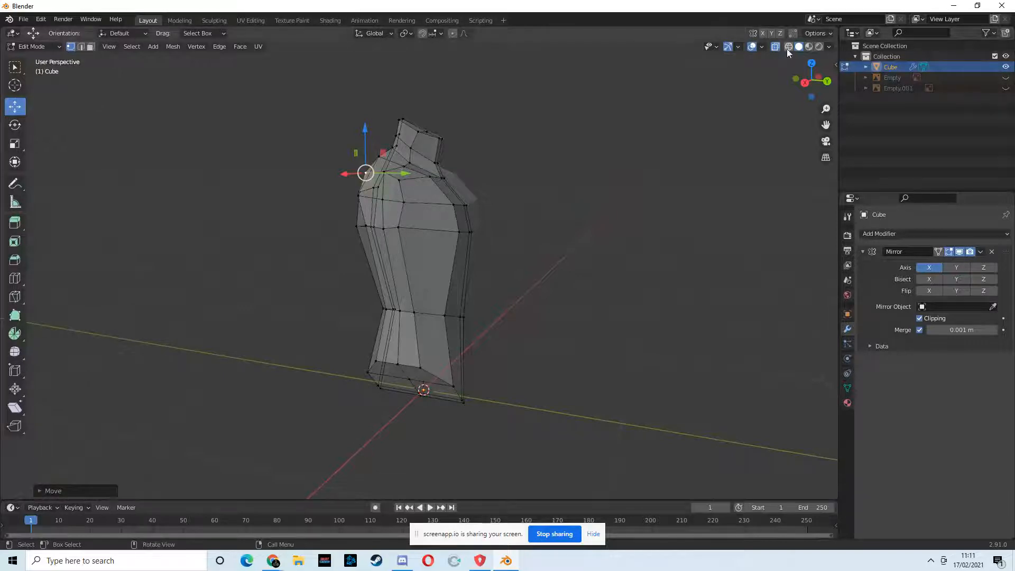
pyautogui.moveTo(542, 168)
pyautogui.mouseDown(button='middle')
pyautogui.moveTo(427, 179)
pyautogui.moveTo(621, 180)
pyautogui.moveTo(550, 166)
pyautogui.mouseUp(button='middle')
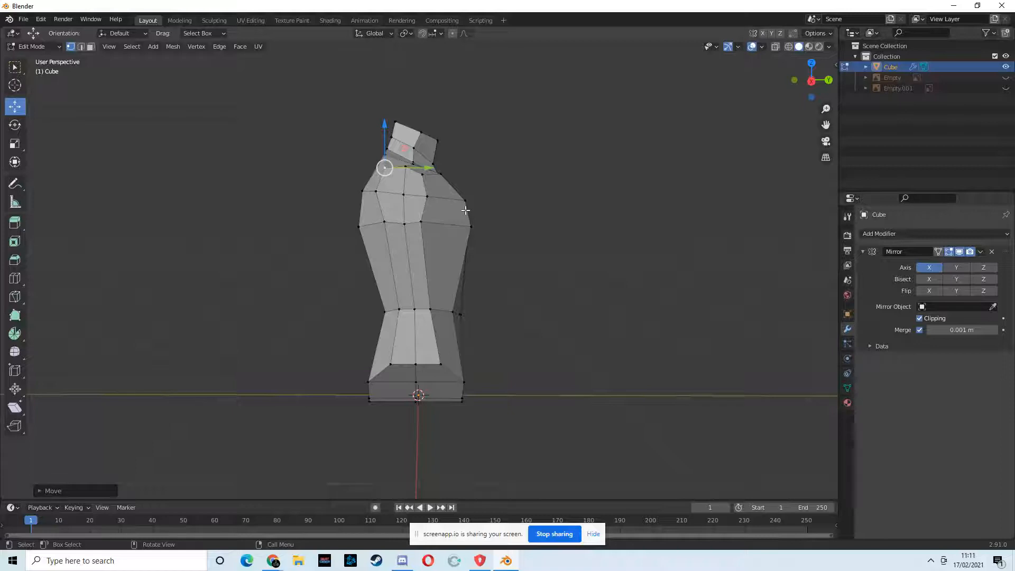
pyautogui.moveTo(440, 224); pyautogui.dragTo(395, 239, button='middle')
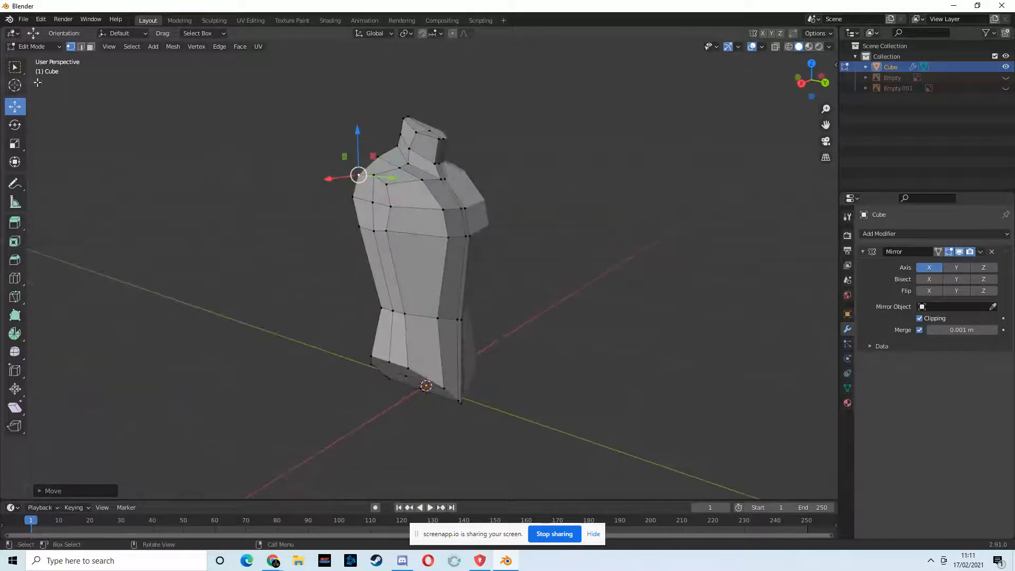
# - Select the front edges of the upper-chest loop in edge mode and try to rip them apart
pyautogui.click(80, 46)
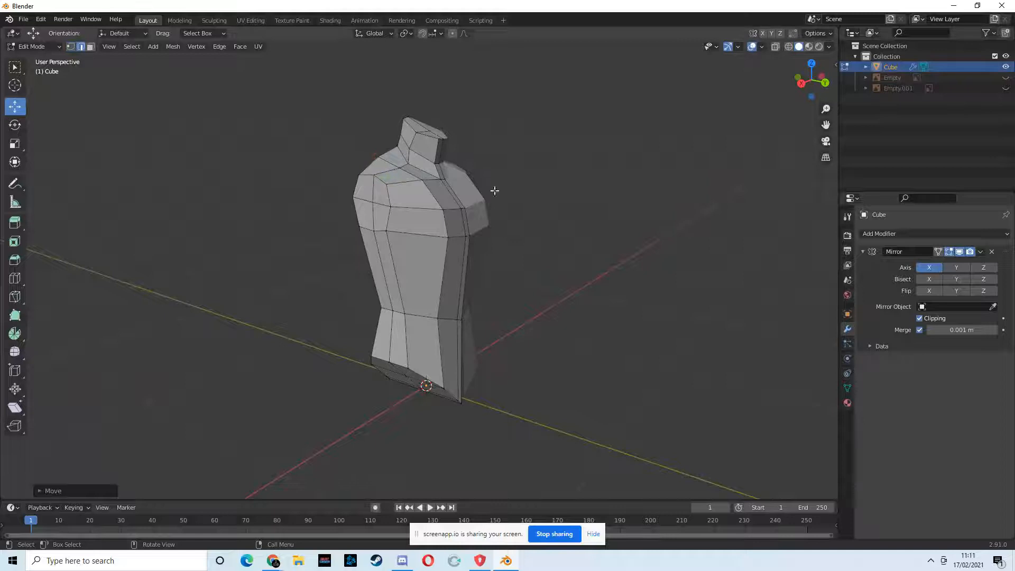
pyautogui.click(408, 207)
pyautogui.moveTo(408, 207); pyautogui.dragTo(475, 214, button='middle')
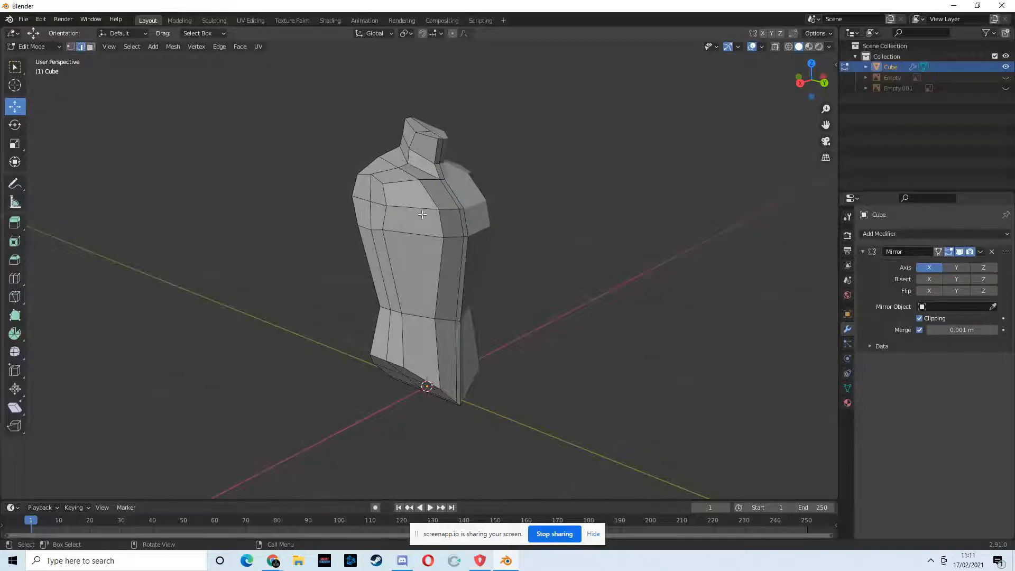
pyautogui.keyDown('shift'); pyautogui.click(451, 209); pyautogui.keyUp('shift')
pyautogui.keyDown('shift'); pyautogui.click(462, 210); pyautogui.keyUp('shift')
pyautogui.moveTo(465, 220); pyautogui.dragTo(502, 244, button='middle')
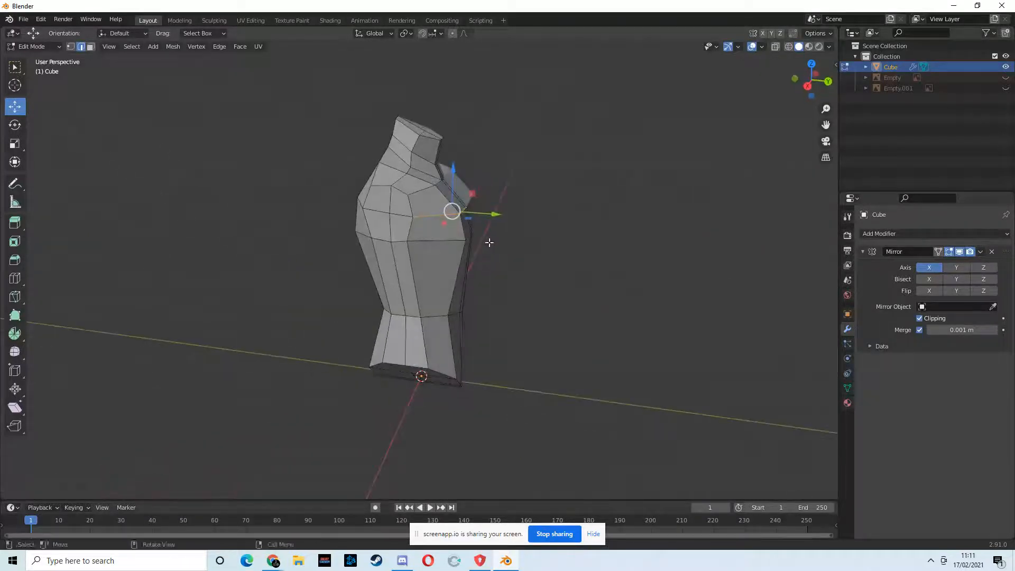
pyautogui.press('g')
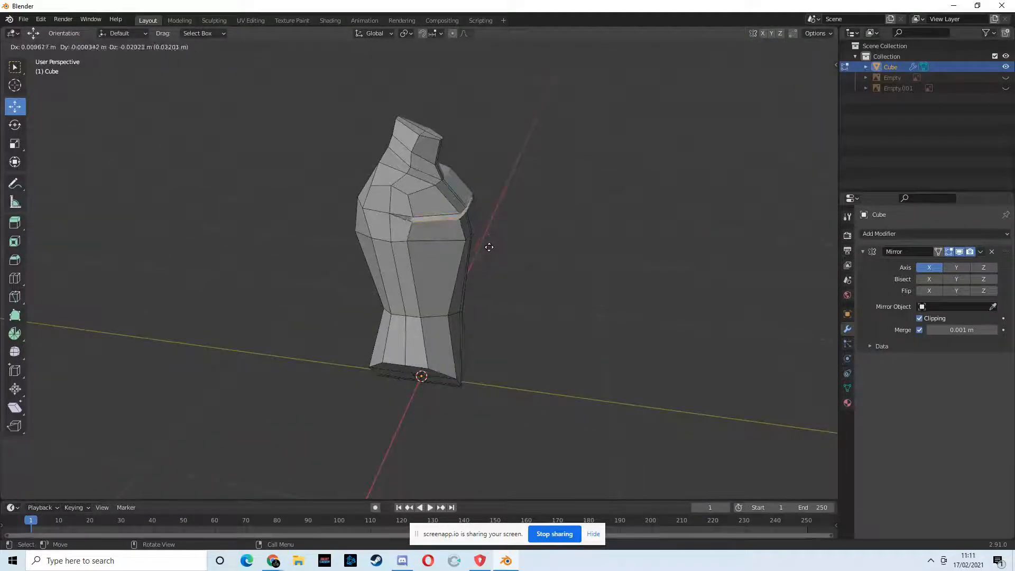
pyautogui.click(489, 247)
pyautogui.moveTo(489, 218); pyautogui.dragTo(414, 230, button='middle')
pyautogui.hotkey('ctrl', 'z')
# - Try again to rip the upper-chest front edges from a lower viewing angle and adjust the opening
pyautogui.moveTo(511, 247); pyautogui.dragTo(459, 238, button='middle')
pyautogui.press('g')
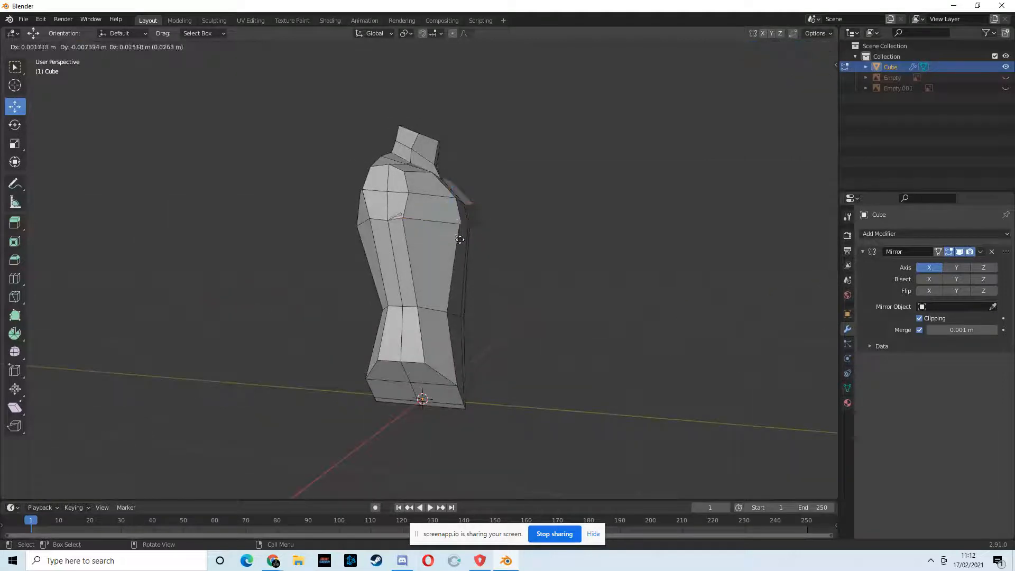
pyautogui.click(473, 251)
pyautogui.moveTo(489, 261); pyautogui.dragTo(588, 251, button='middle')
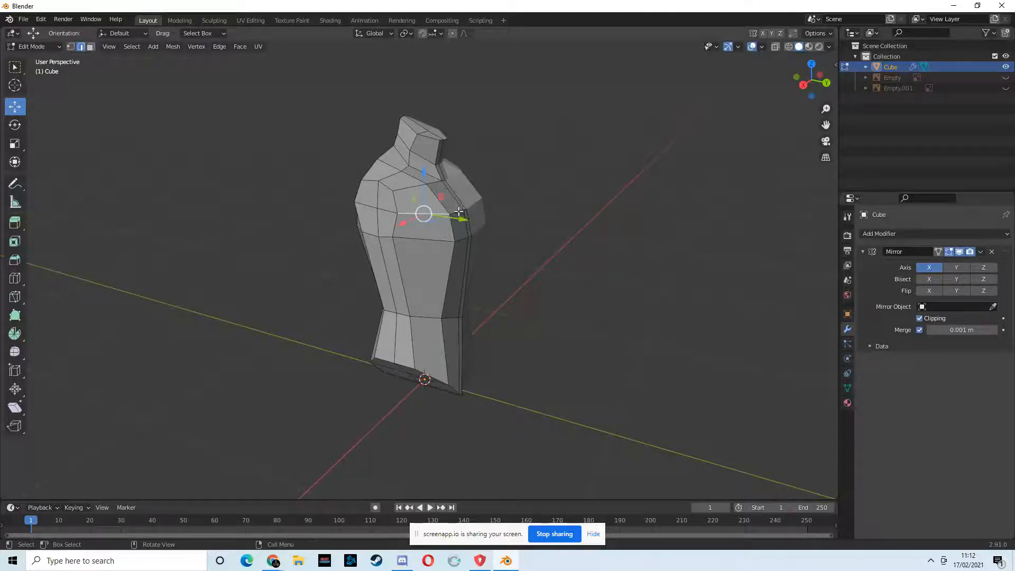
pyautogui.moveTo(508, 222)
pyautogui.mouseDown(button='middle')
pyautogui.moveTo(451, 216)
pyautogui.moveTo(498, 222)
pyautogui.mouseUp(button='middle')
pyautogui.moveTo(458, 211); pyautogui.dragTo(456, 227)
# - Try to rip the matching edges across the back, and undo all the rips made in the loop
pyautogui.moveTo(457, 227); pyautogui.dragTo(548, 220, button='middle')
pyautogui.moveTo(440, 209); pyautogui.dragTo(397, 212, button='middle')
pyautogui.click(395, 200)
pyautogui.press('g')
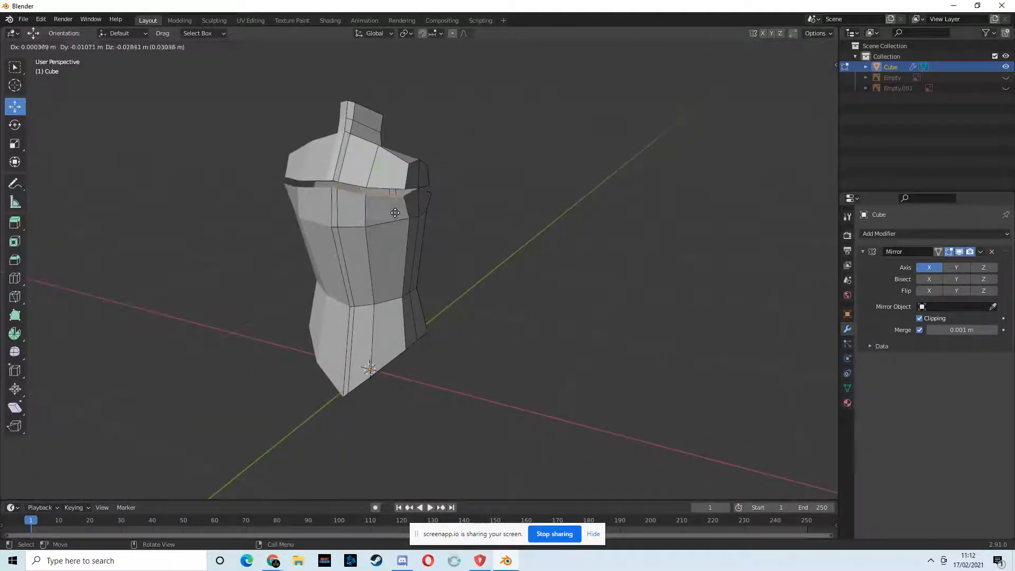
pyautogui.click(395, 214)
pyautogui.moveTo(395, 214)
pyautogui.mouseDown(button='middle')
pyautogui.moveTo(306, 212)
pyautogui.moveTo(365, 209)
pyautogui.moveTo(386, 195)
pyautogui.moveTo(353, 230)
pyautogui.moveTo(299, 234)
pyautogui.moveTo(406, 201)
pyautogui.mouseUp(button='middle')
pyautogui.hotkey('ctrl', 'z')
pyautogui.hotkey('ctrl', 'z')
pyautogui.hotkey('ctrl', 'z')
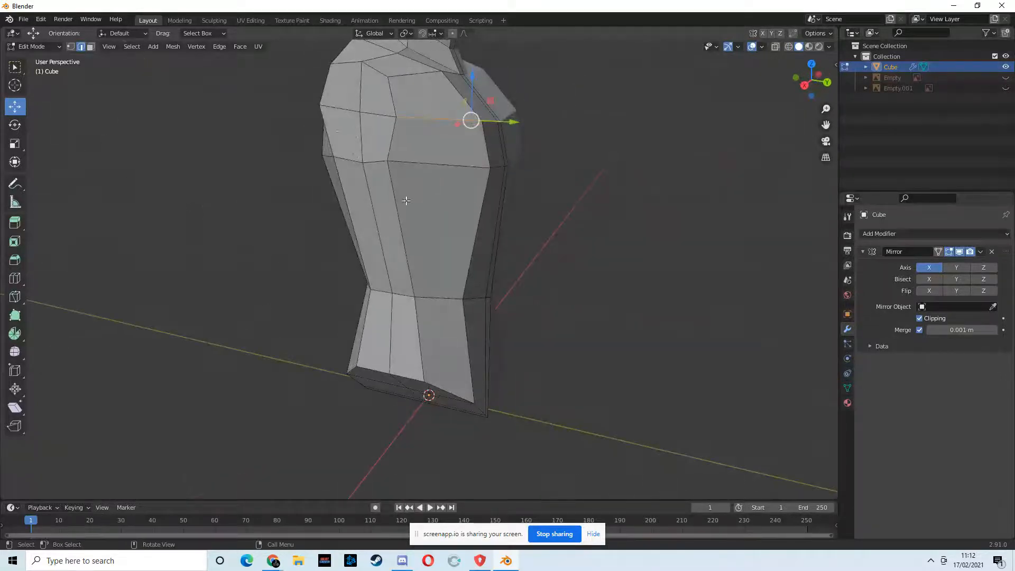
# - Select the middle side vertex of the upper-chest loop and try to rip it sideways along Y
pyautogui.moveTo(386, 131); pyautogui.dragTo(566, 131, button='middle')
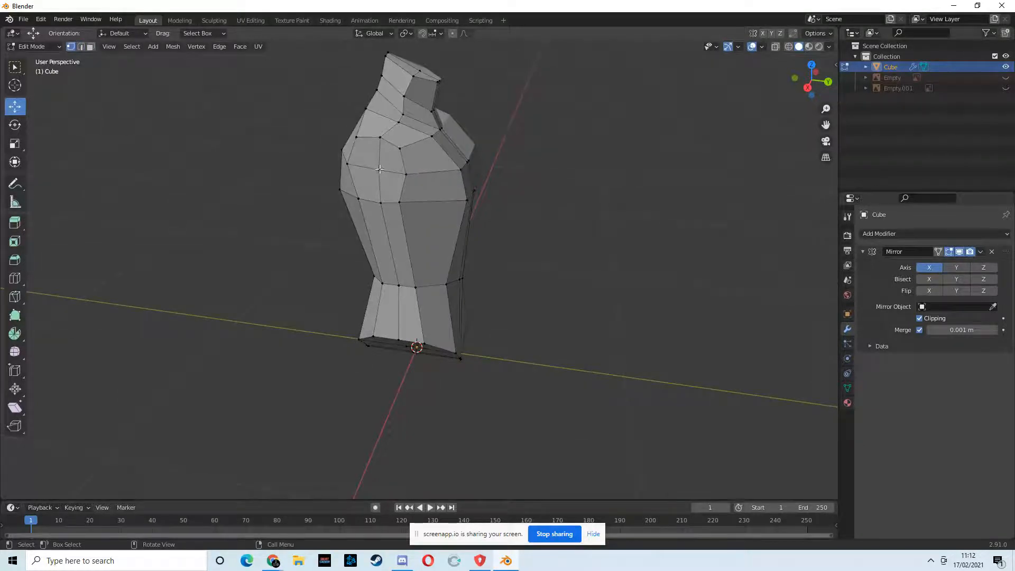
pyautogui.moveTo(378, 169); pyautogui.dragTo(360, 154, button='middle')
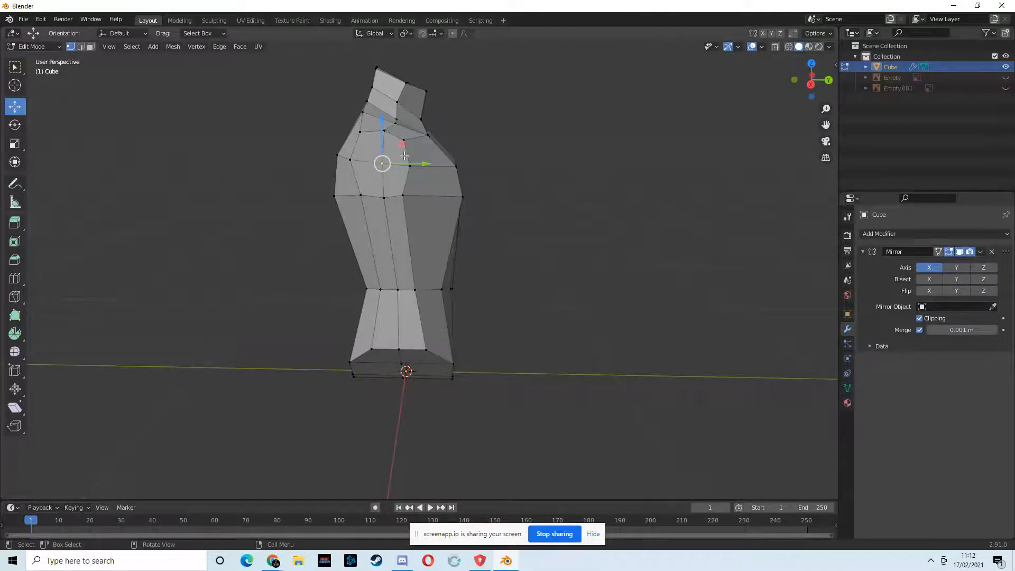
pyautogui.press('g')
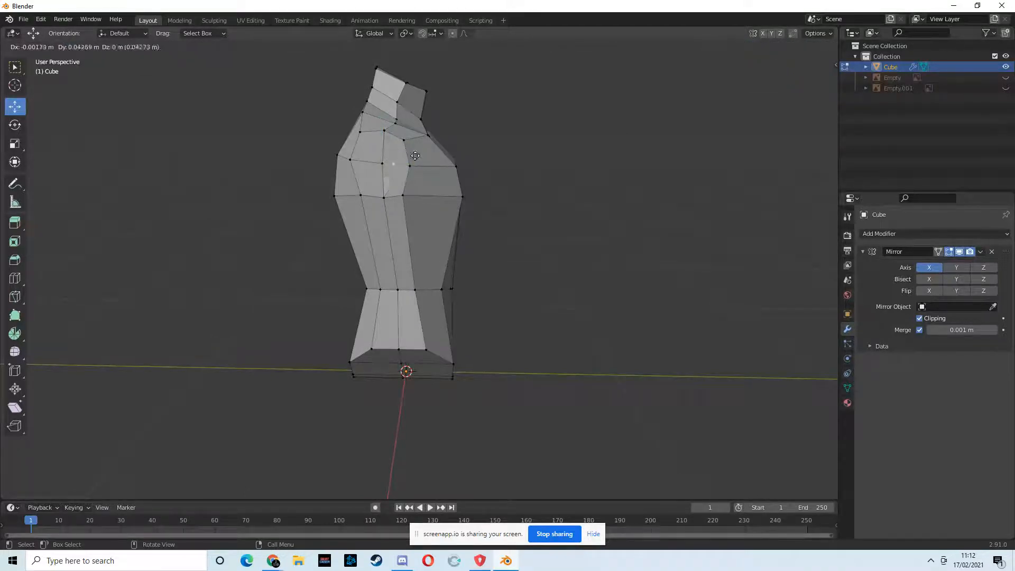
pyautogui.click(418, 157)
pyautogui.hotkey('ctrl', 'z')
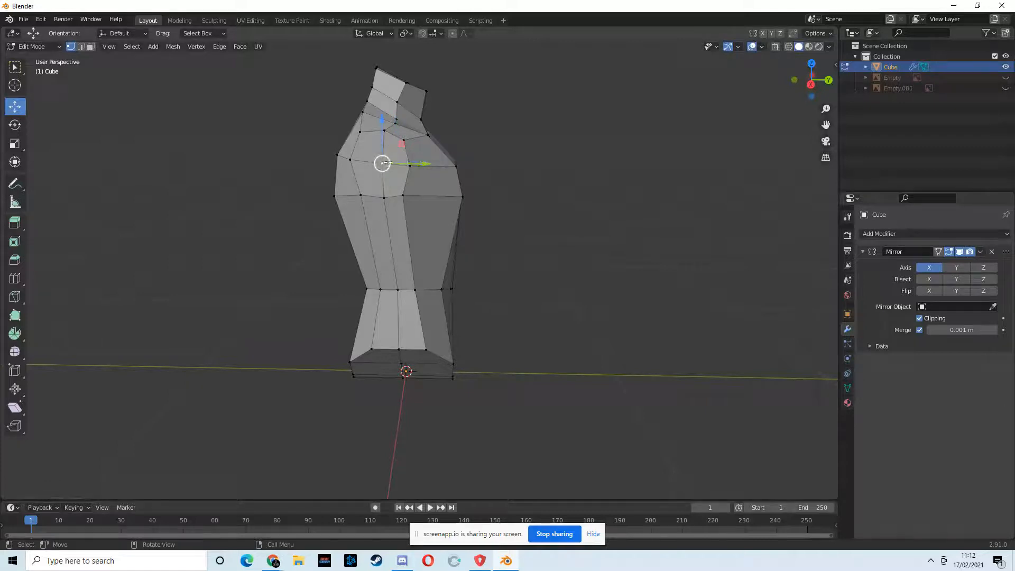
# - Rip the middle side vertex upward and pull it outward along X to the shoulder edge of the front reference
pyautogui.press('v')
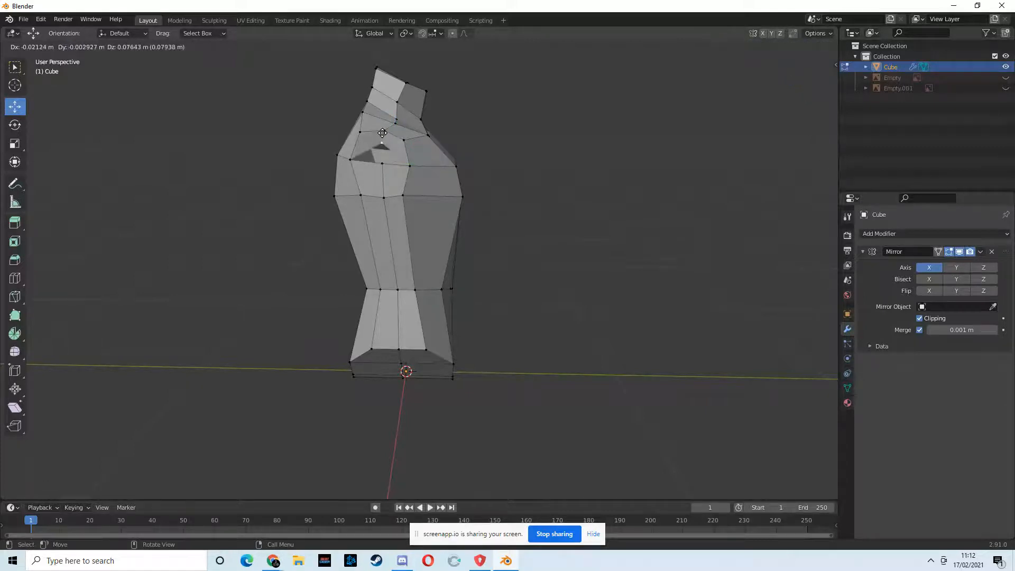
pyautogui.click(370, 159)
pyautogui.moveTo(370, 159); pyautogui.dragTo(274, 162, button='middle')
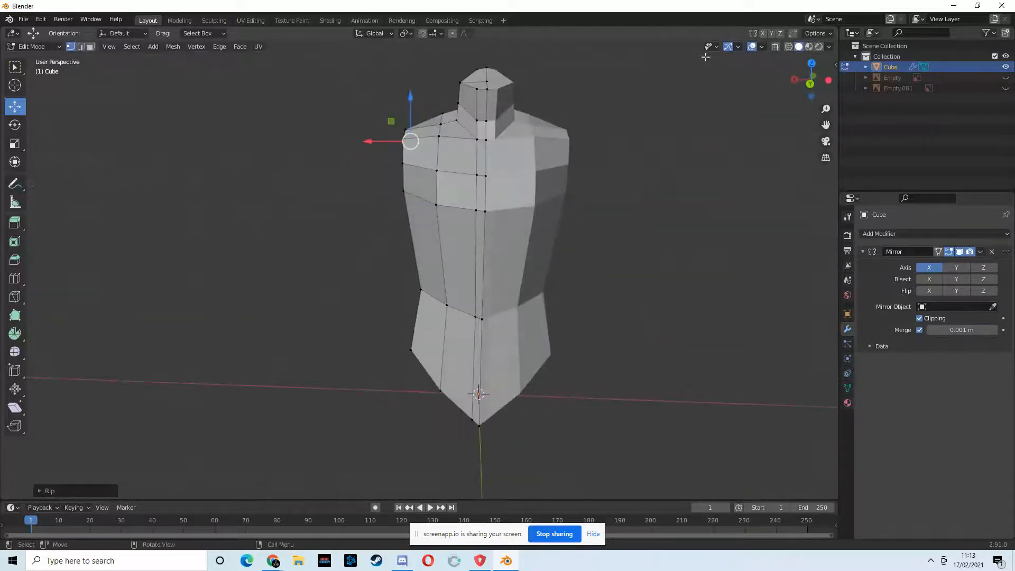
pyautogui.click(810, 80)
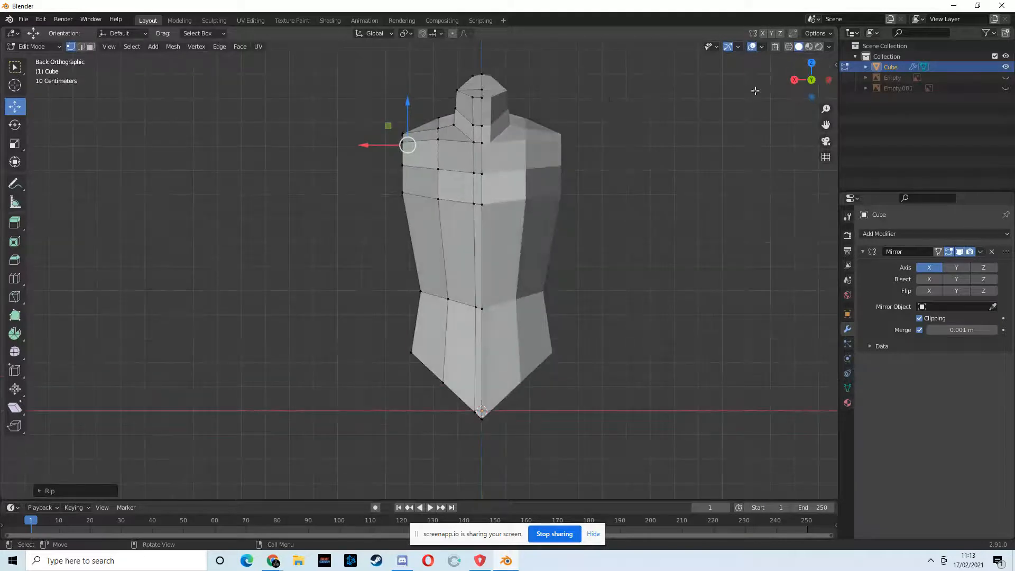
pyautogui.click(1005, 77)
pyautogui.moveTo(375, 144); pyautogui.dragTo(340, 151)
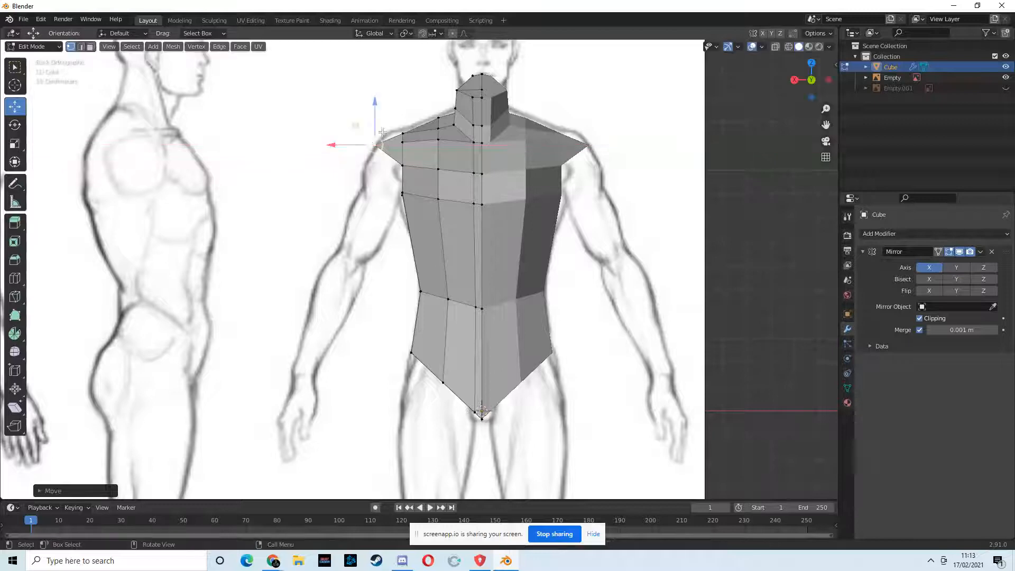
# - Select the lower vertex of the ripped armpit opening and move it down along Z to enlarge the hole
pyautogui.moveTo(357, 143)
pyautogui.mouseDown(button='middle')
pyautogui.moveTo(466, 177)
pyautogui.moveTo(525, 211)
pyautogui.moveTo(682, 204)
pyautogui.moveTo(514, 211)
pyautogui.moveTo(414, 188)
pyautogui.mouseUp(button='middle')
pyautogui.click(382, 160)
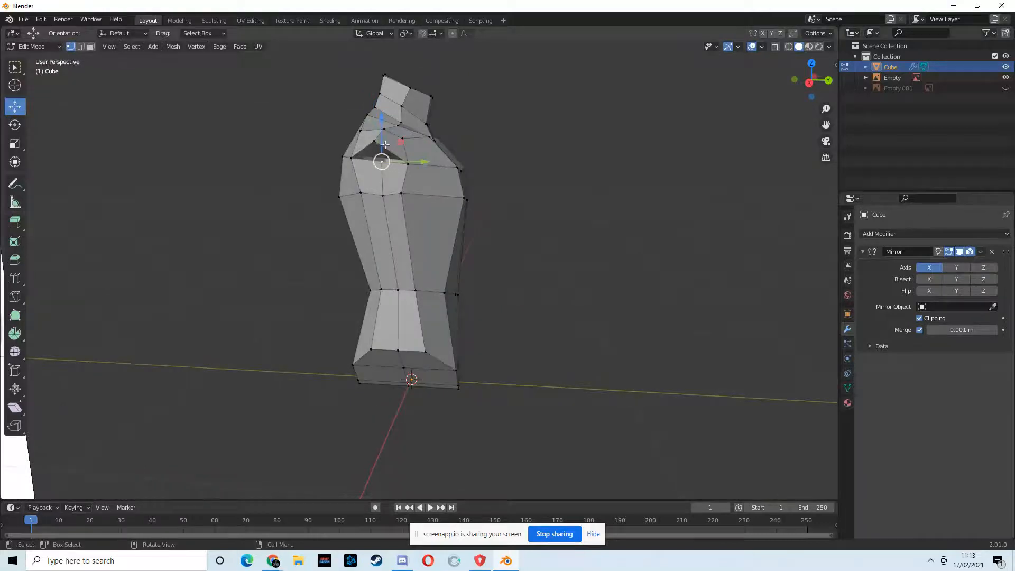
pyautogui.moveTo(380, 122); pyautogui.dragTo(379, 150)
# - Rip the front upper-chest edges slightly downward from the arm opening to the centre line and nudge them along Y
pyautogui.moveTo(379, 149)
pyautogui.mouseDown(button='middle')
pyautogui.moveTo(438, 161)
pyautogui.moveTo(196, 97)
pyautogui.mouseUp(button='middle')
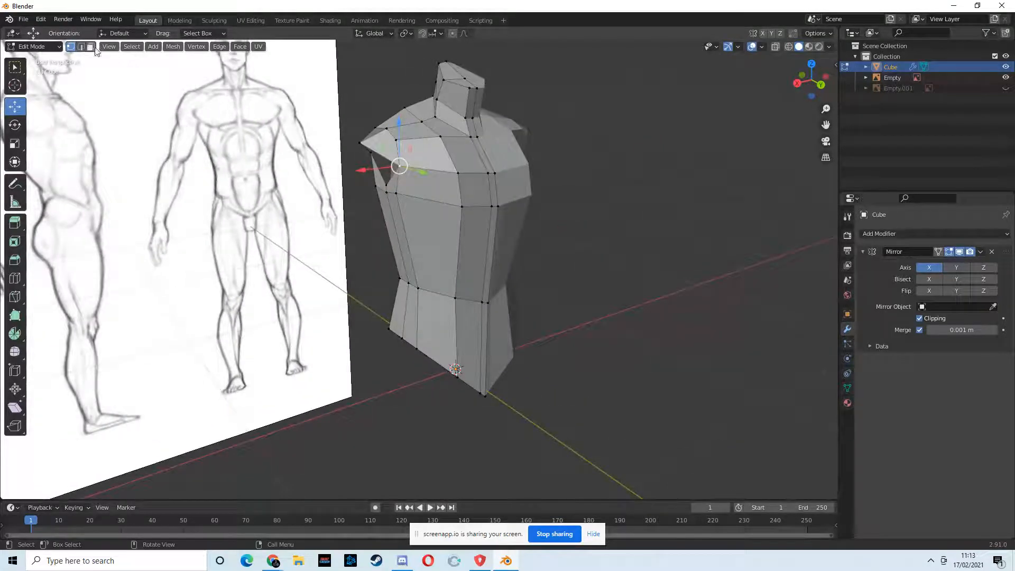
pyautogui.keyDown('shift'); pyautogui.click(482, 175); pyautogui.keyUp('shift')
pyautogui.moveTo(491, 180); pyautogui.dragTo(539, 175, button='middle')
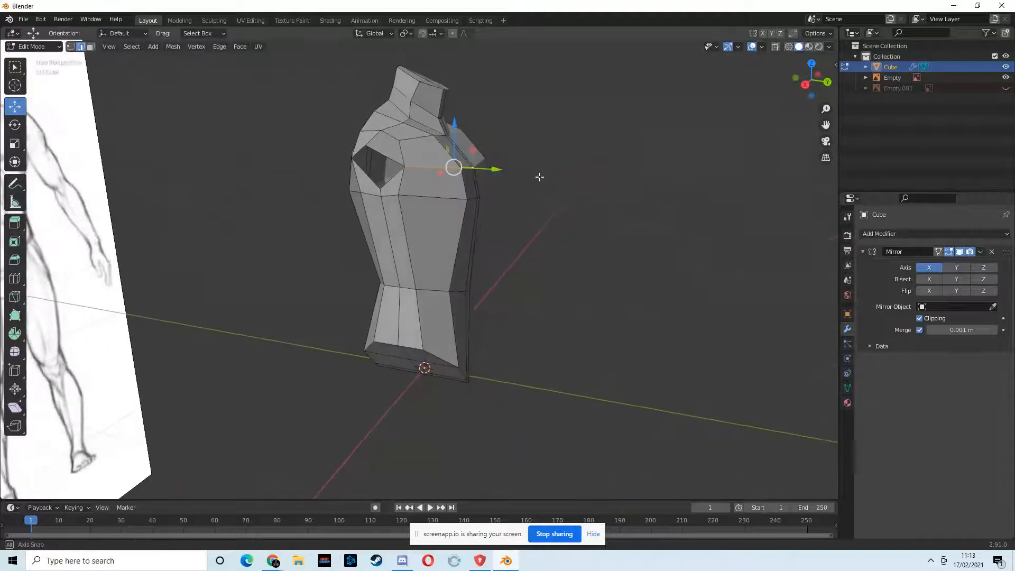
pyautogui.press('g')
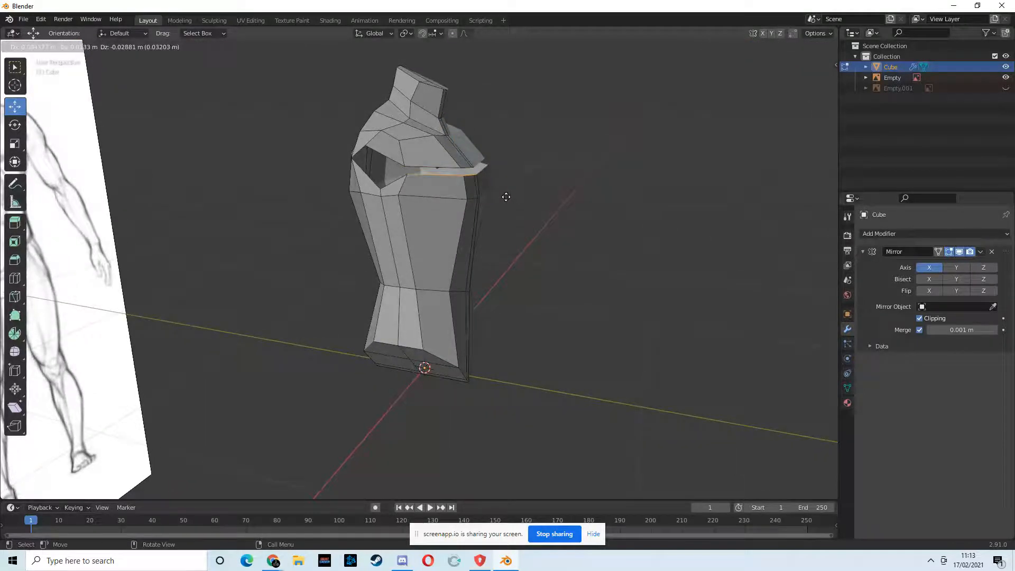
pyautogui.click(507, 197)
pyautogui.moveTo(508, 194)
pyautogui.mouseDown(button='middle')
pyautogui.moveTo(587, 200)
pyautogui.moveTo(584, 172)
pyautogui.moveTo(527, 199)
pyautogui.moveTo(432, 183)
pyautogui.mouseUp(button='middle')
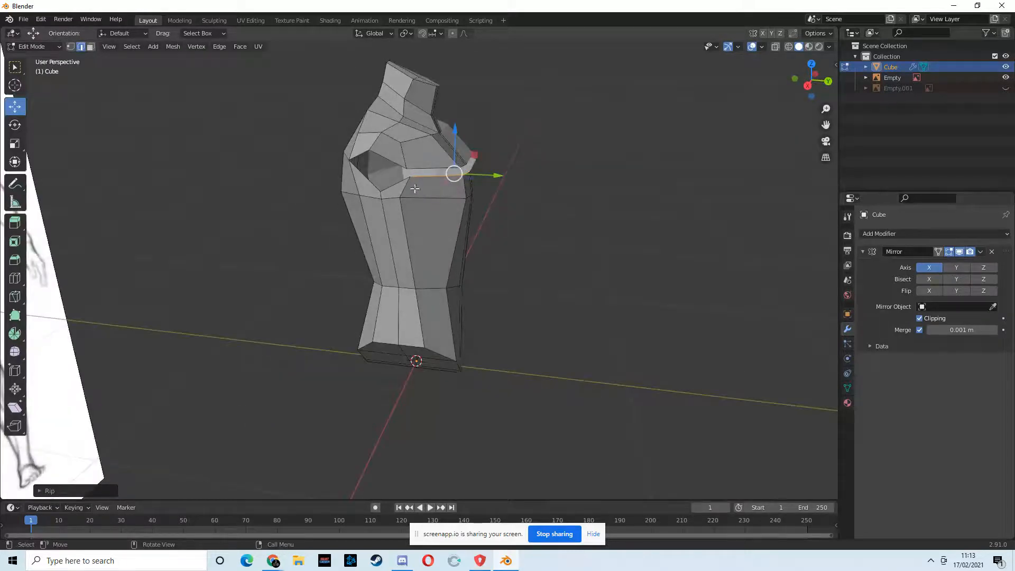
pyautogui.moveTo(487, 175); pyautogui.dragTo(493, 175)
# - Select the back edges at the same height, from the centre line to the arm opening, and rip them slightly downward
pyautogui.moveTo(493, 175)
pyautogui.mouseDown(button='middle')
pyautogui.moveTo(522, 164)
pyautogui.moveTo(510, 179)
pyautogui.moveTo(598, 190)
pyautogui.moveTo(315, 176)
pyautogui.mouseUp(button='middle')
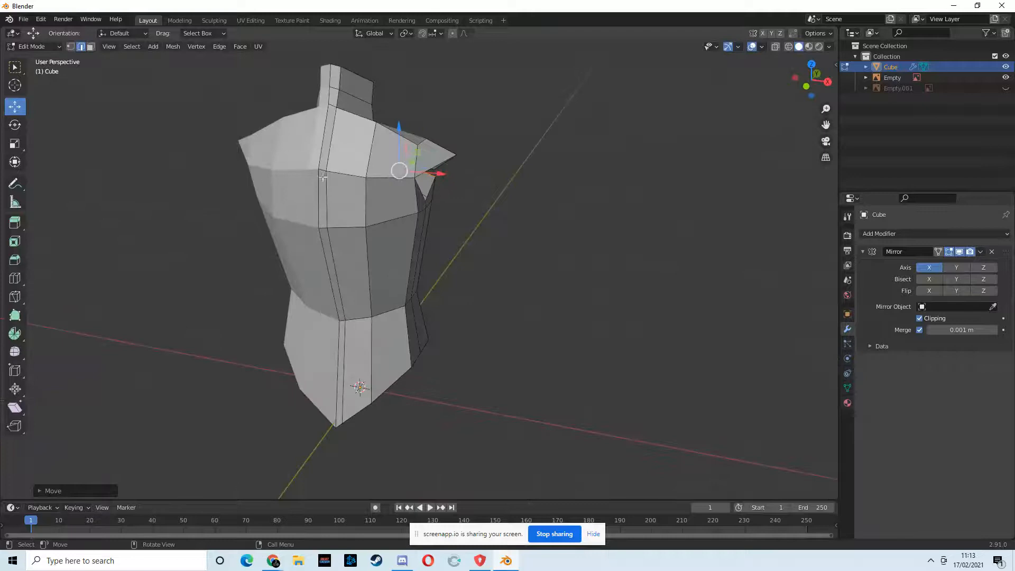
pyautogui.click(324, 170)
pyautogui.keyDown('shift'); pyautogui.click(390, 177); pyautogui.keyUp('shift')
pyautogui.moveTo(390, 177); pyautogui.dragTo(358, 180, button='middle')
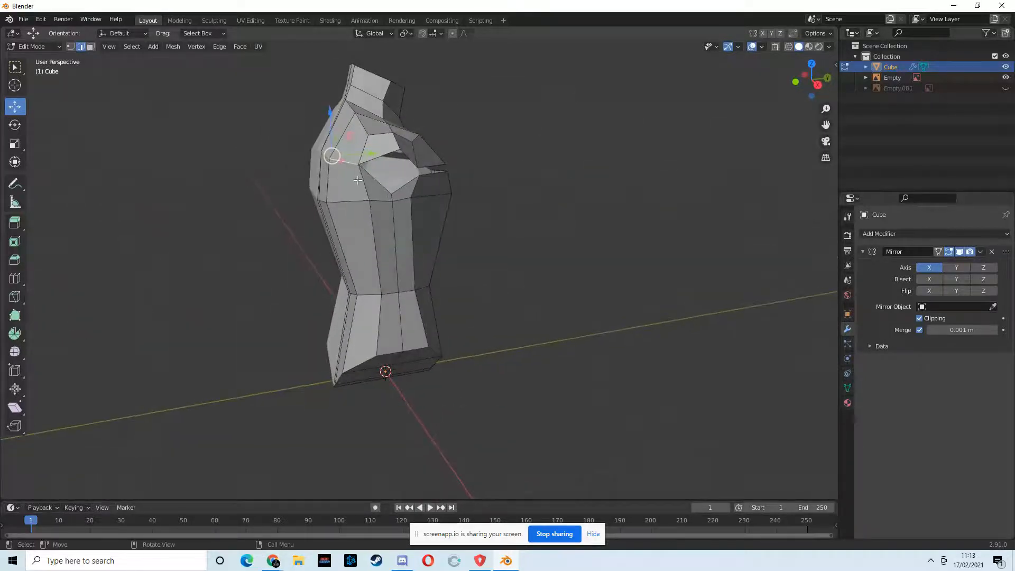
pyautogui.press('g')
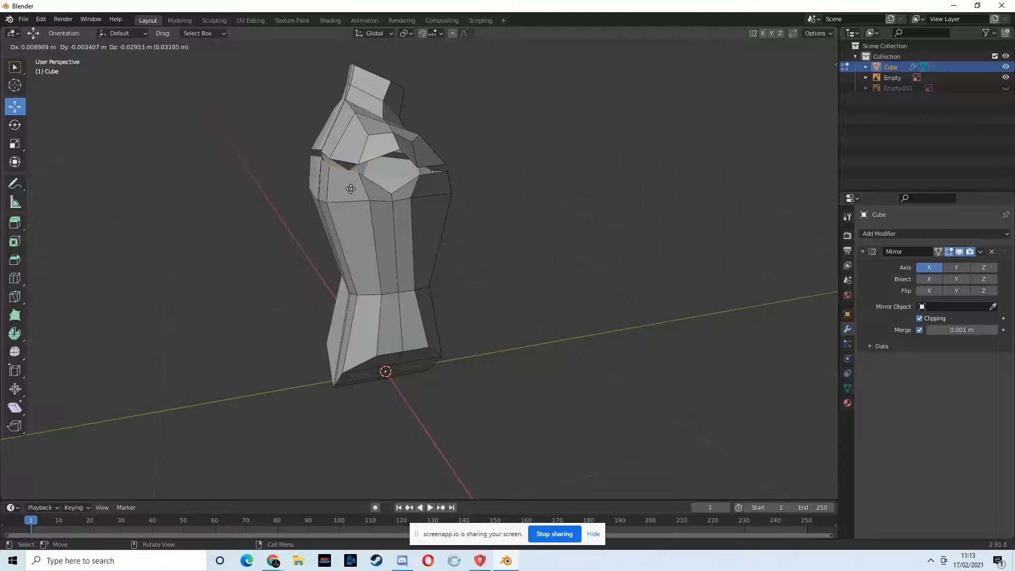
pyautogui.click(351, 187)
# - Fill the back gap with faces across the narrow centre strip and the segment beside it
pyautogui.moveTo(351, 188); pyautogui.dragTo(530, 172, button='middle')
pyautogui.click(465, 156)
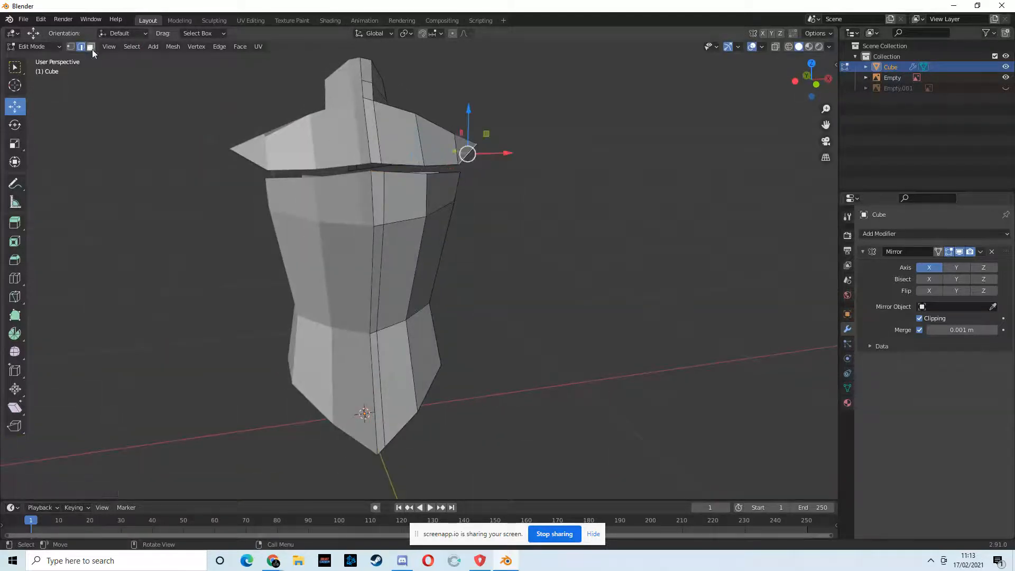
pyautogui.click(376, 163)
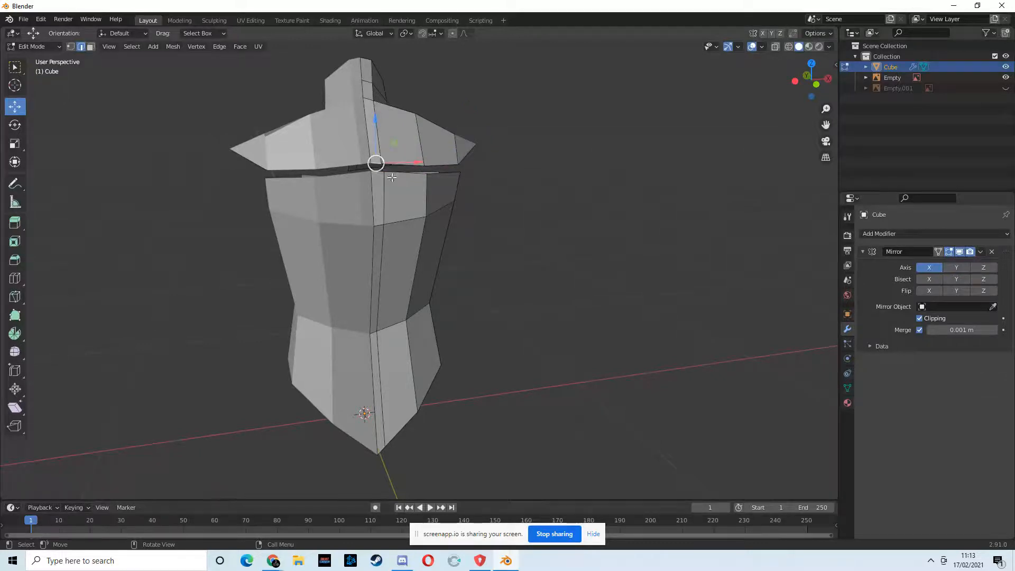
pyautogui.scroll(3, 374, 163)
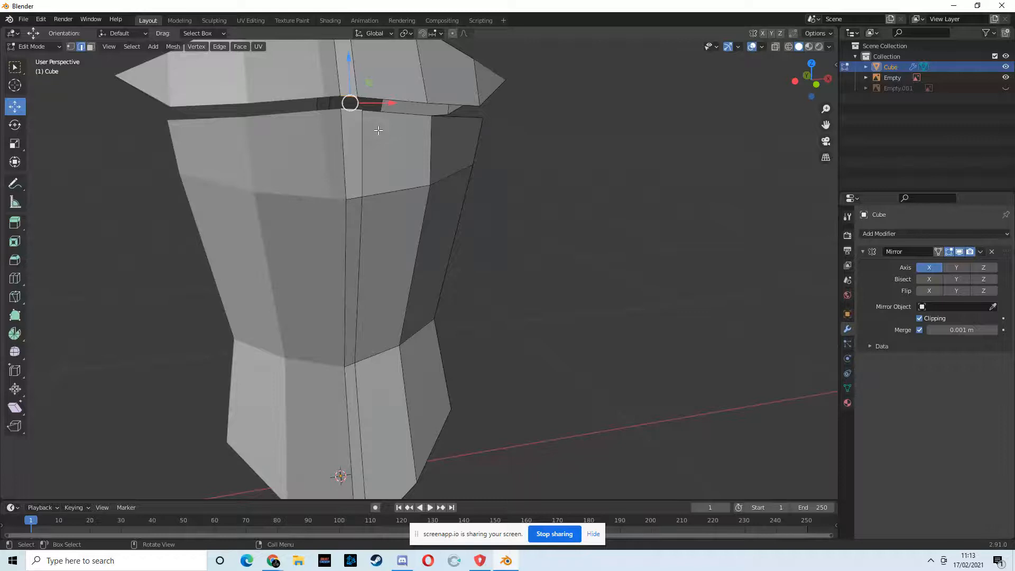
pyautogui.press('f')
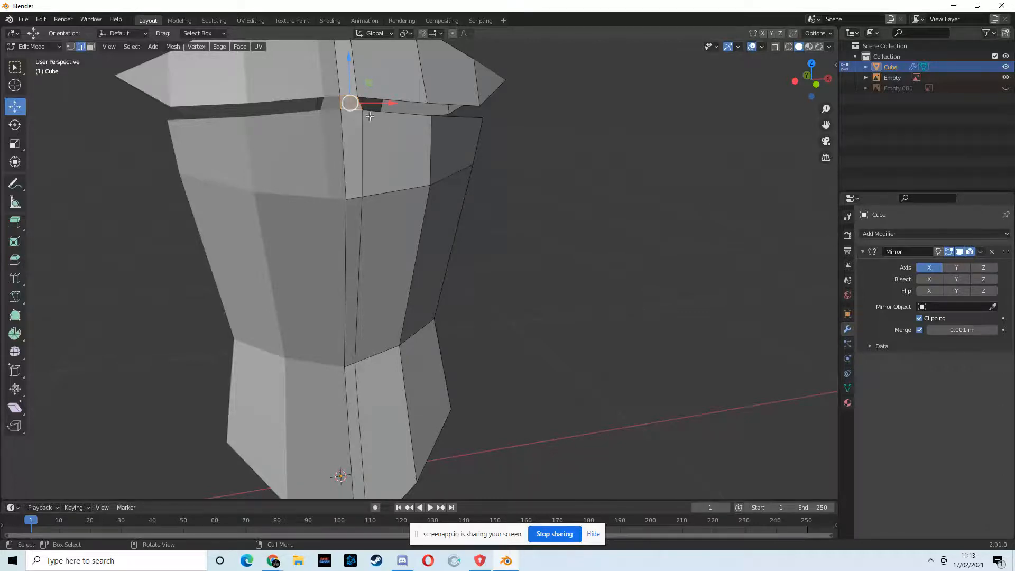
pyautogui.click(416, 101)
pyautogui.keyDown('shift'); pyautogui.click(426, 112); pyautogui.keyUp('shift')
pyautogui.press('f')
# - Fill the outer segment of the back gap and the side segment of the chest gap with faces
pyautogui.click(453, 103)
pyautogui.keyDown('shift'); pyautogui.click(458, 115); pyautogui.keyUp('shift')
pyautogui.moveTo(457, 111); pyautogui.dragTo(328, 123, button='middle')
pyautogui.moveTo(448, 126); pyautogui.dragTo(425, 119, button='middle')
pyautogui.click(429, 119)
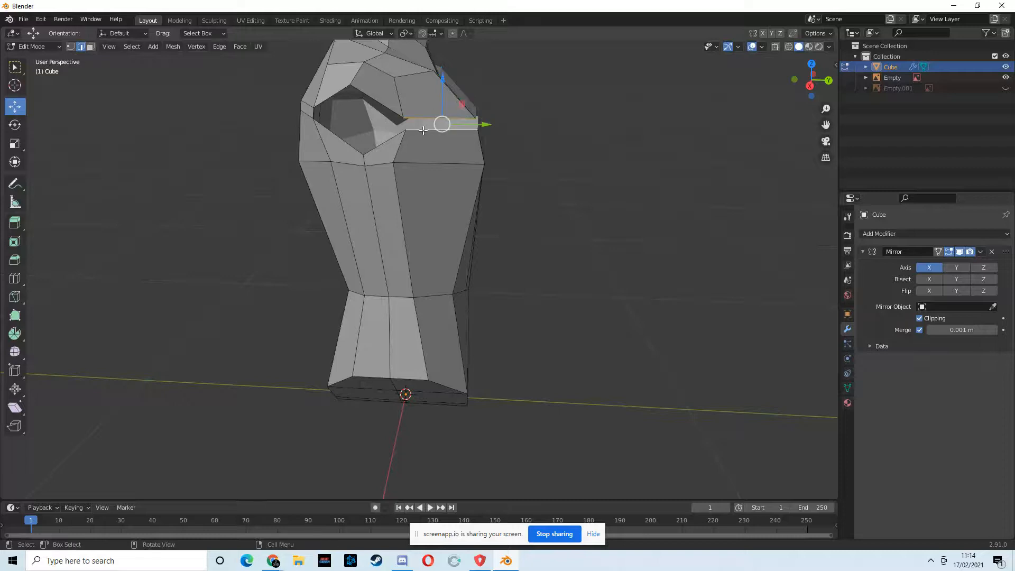
# - Try to fill the front chest gap near the centre line with one face across several selected edges
pyautogui.moveTo(433, 138)
pyautogui.mouseDown(button='middle')
pyautogui.moveTo(349, 142)
pyautogui.moveTo(446, 141)
pyautogui.mouseUp(button='middle')
pyautogui.click(489, 131)
pyautogui.keyDown('shift'); pyautogui.click(517, 146); pyautogui.keyUp('shift')
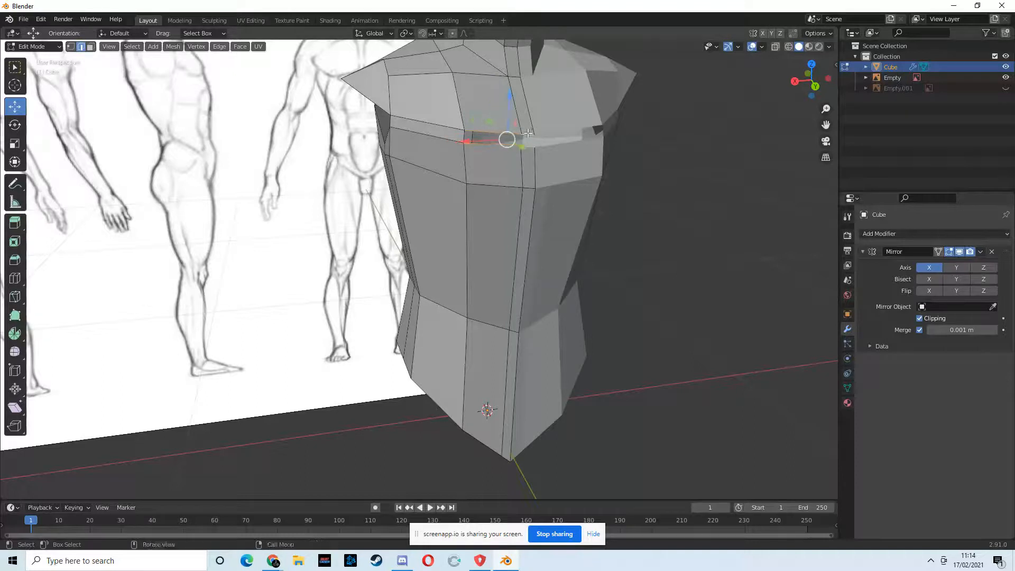
pyautogui.press('f')
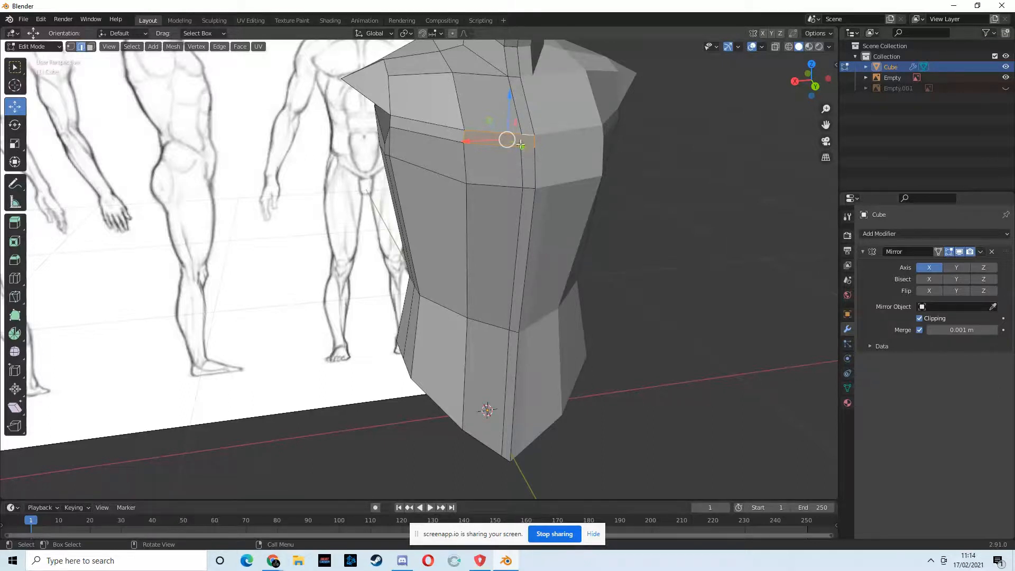
pyautogui.hotkey('ctrl', 'z')
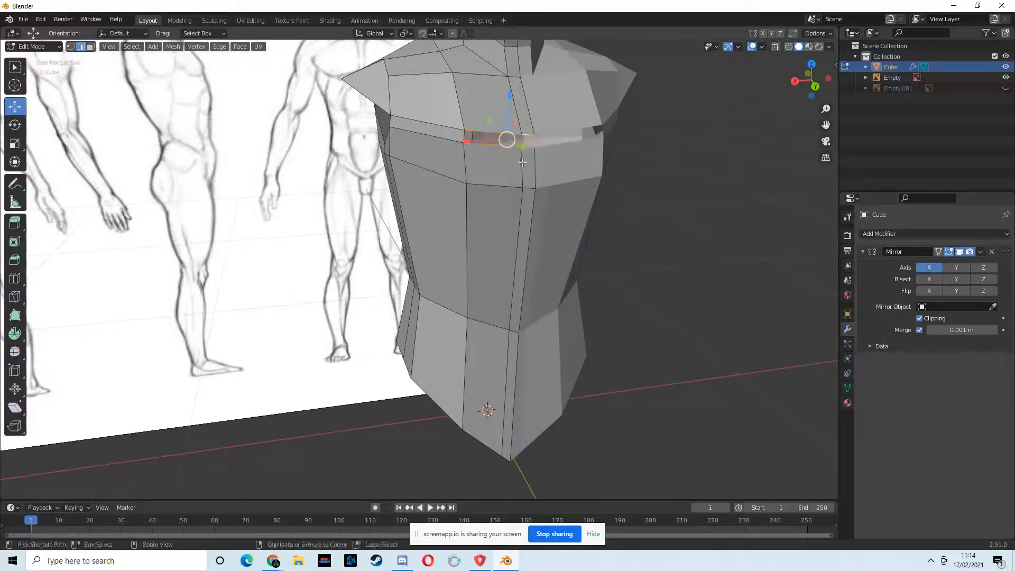
# - Fill the remaining front chest gap beside the centre line one segment at a time and check the torso against the references
pyautogui.click(527, 135)
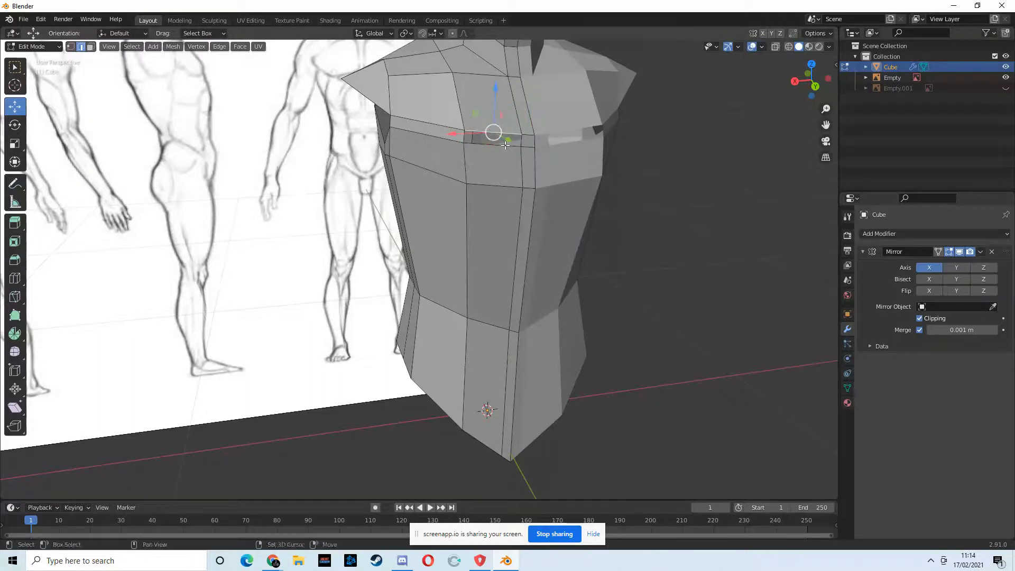
pyautogui.moveTo(531, 184); pyautogui.dragTo(572, 211, button='middle')
pyautogui.scroll(2, 525, 206)
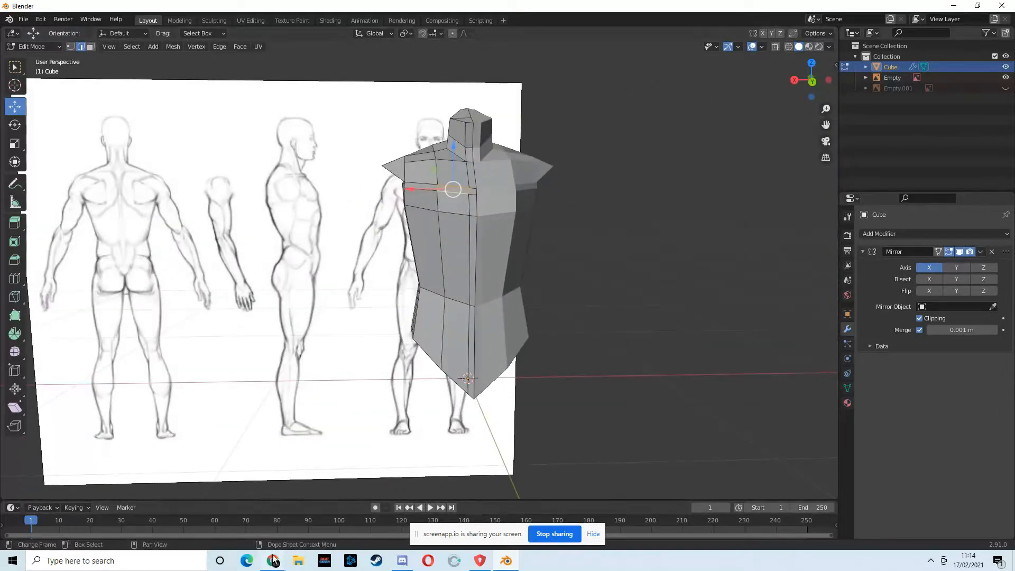
pyautogui.moveTo(465, 251)
pyautogui.mouseDown(button='middle')
pyautogui.moveTo(571, 251)
pyautogui.moveTo(503, 274)
pyautogui.moveTo(426, 249)
pyautogui.moveTo(373, 259)
pyautogui.mouseUp(button='middle')
pyautogui.click(273, 564)
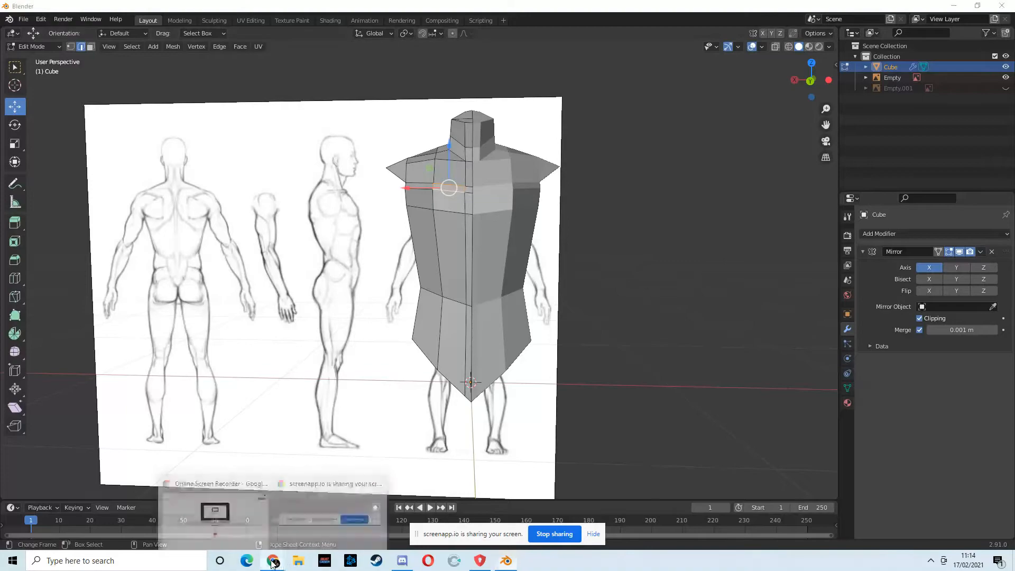